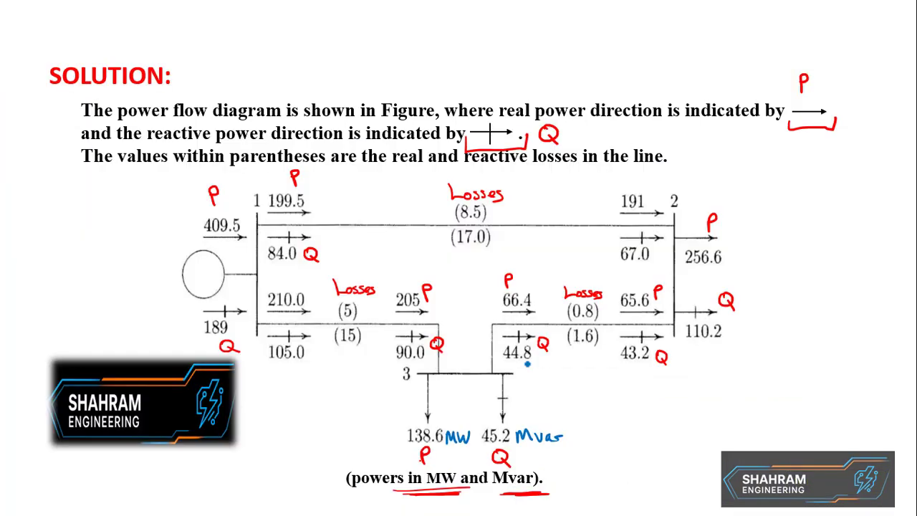
pyautogui.hotkey('alt', 'Tab')
# Switch to ETAP and start creating a new project file
pyautogui.press('Tab')
pyautogui.press('Tab')
pyautogui.press('Tab')
pyautogui.press('Tab')
pyautogui.press('Tab')
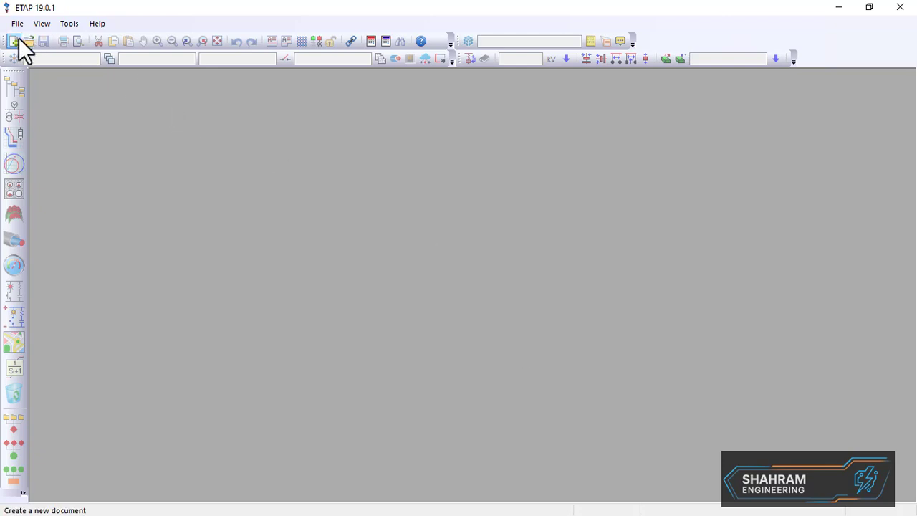
pyautogui.click(19, 41)
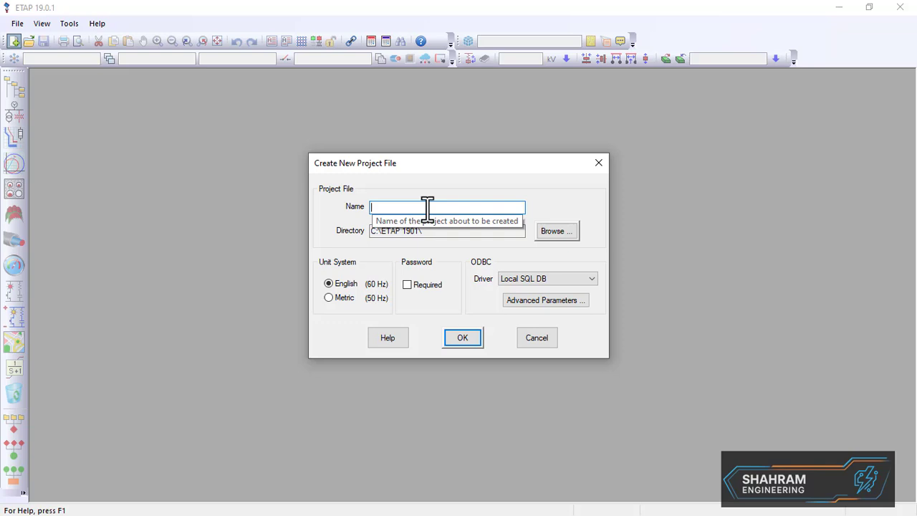
# Name the new project PowerFlowAnalysis with English units and create it
pyautogui.write('Po')
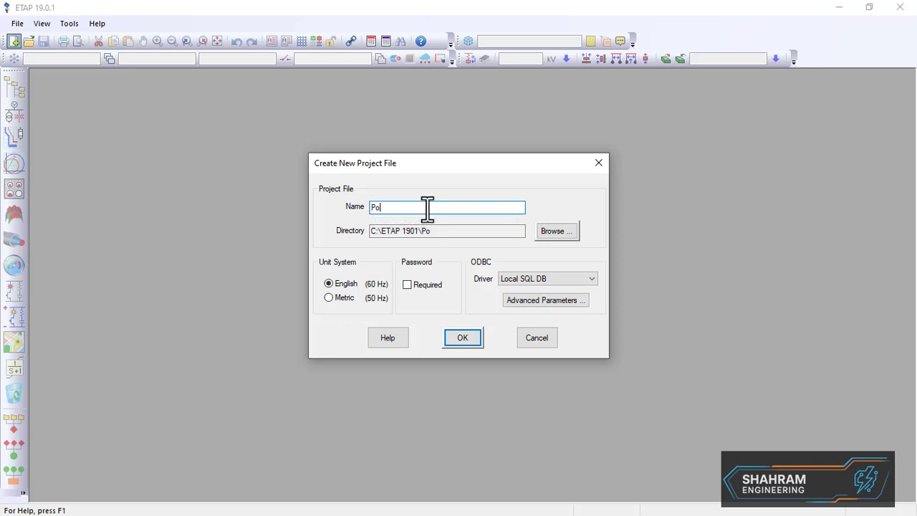
pyautogui.write('werFlowAnalysis')
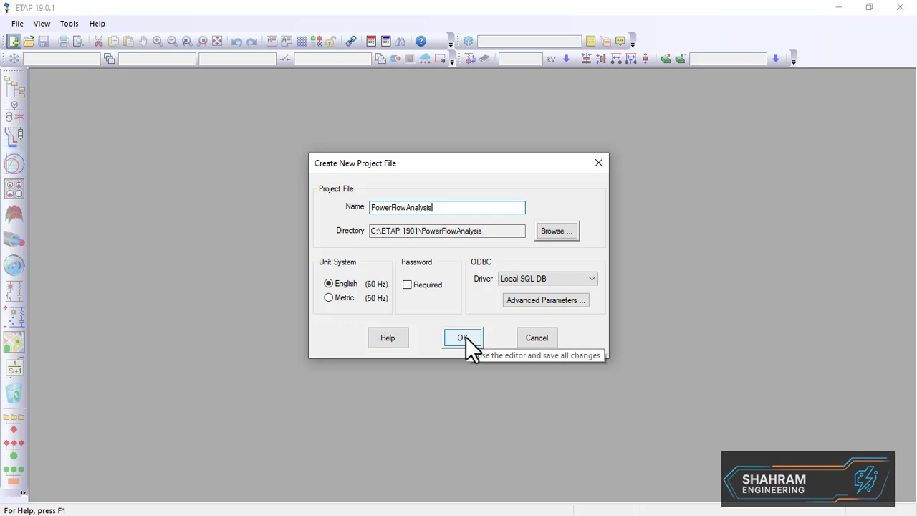
pyautogui.click(339, 301)
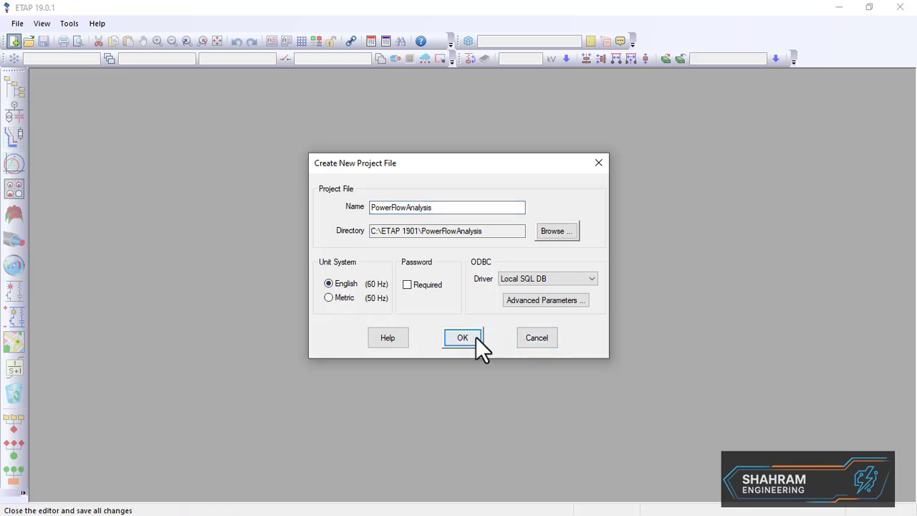
pyautogui.press('Return')
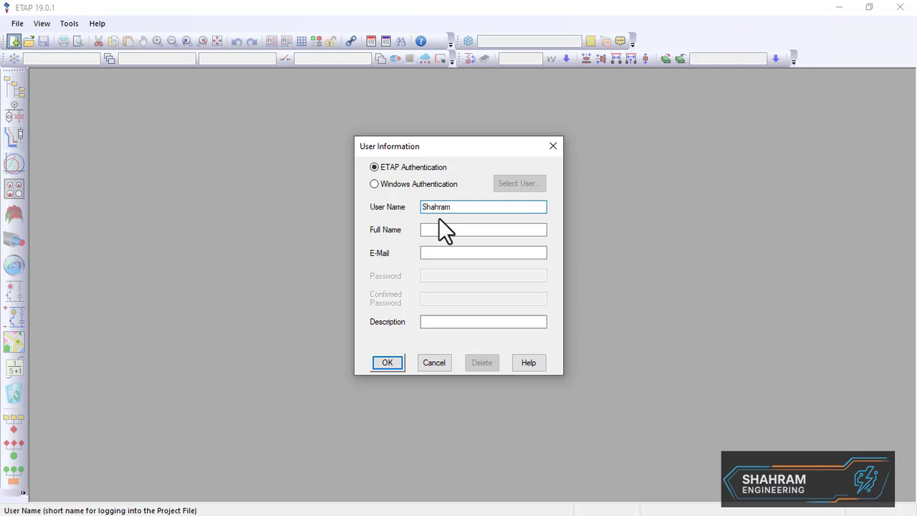
# Fill in the user's full name and e-mail address in the user information
pyautogui.click(466, 230)
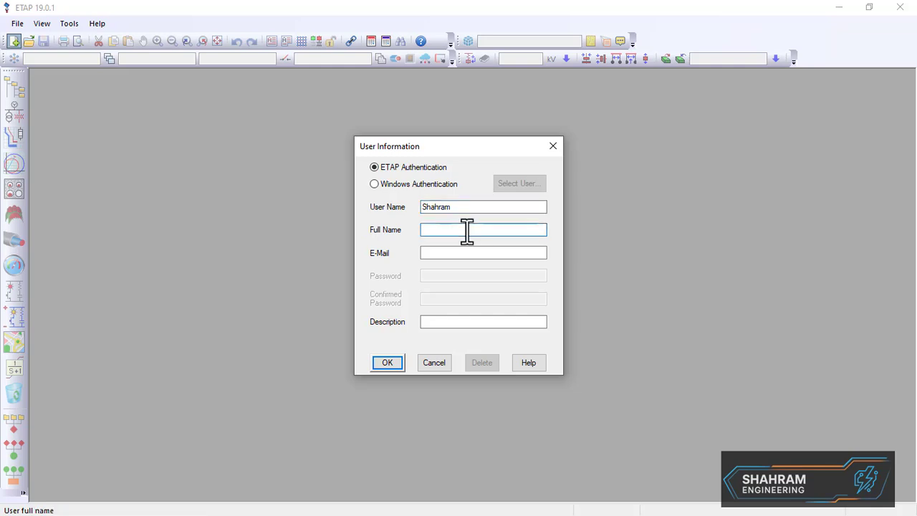
pyautogui.write('Shahram Engineering')
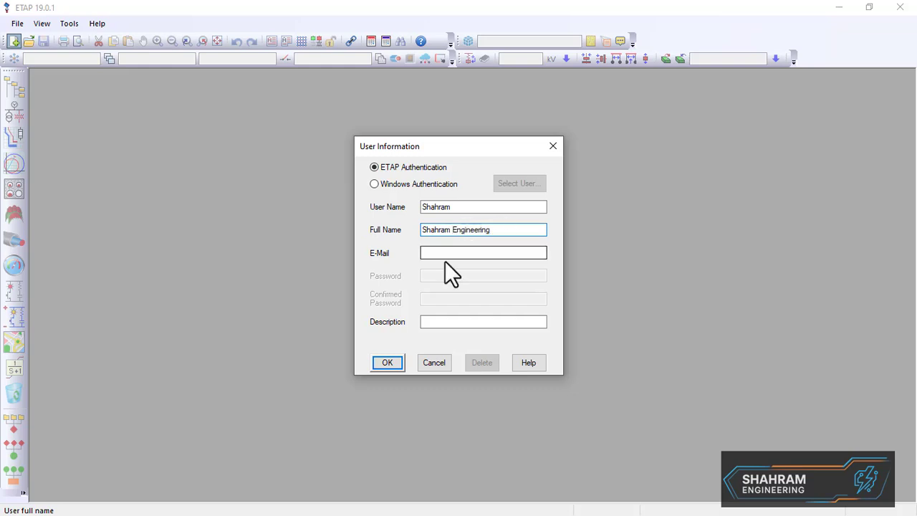
pyautogui.click(461, 254)
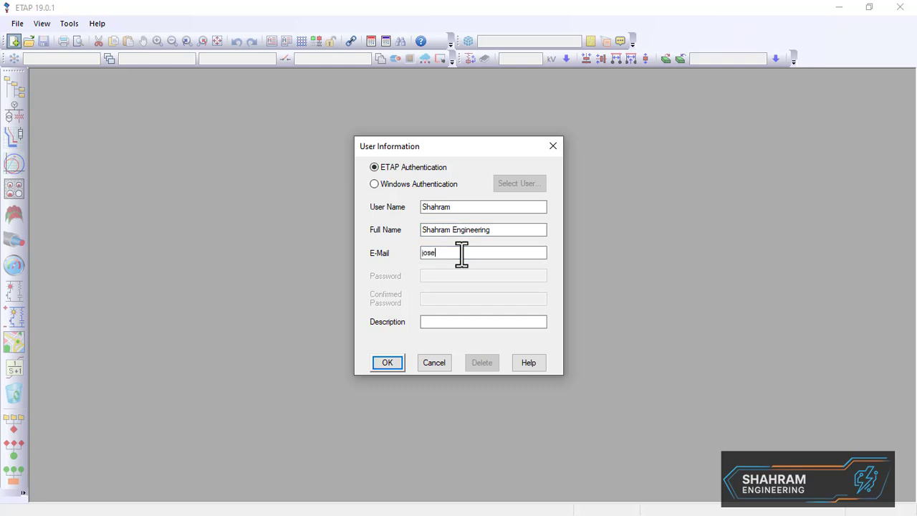
# Enter the description Power Flow Analysis and confirm the user information
pyautogui.click(472, 322)
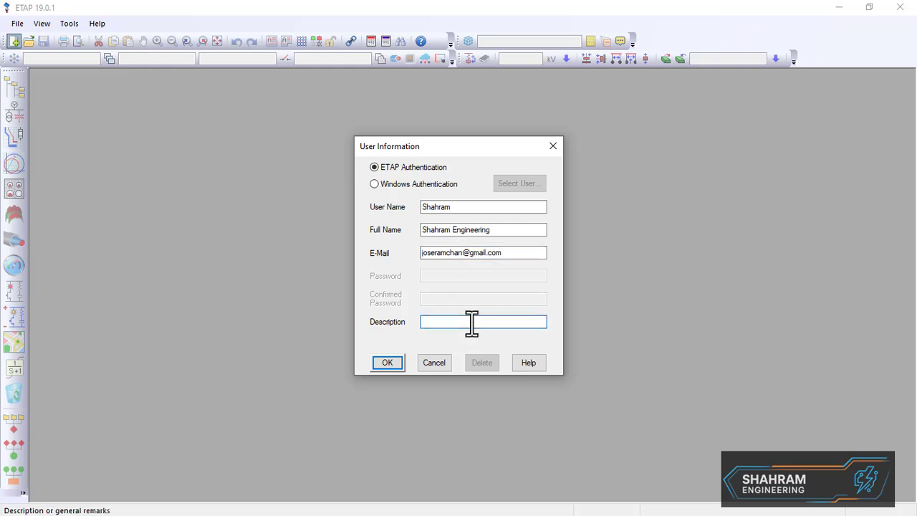
pyautogui.write('Power Flow Analysis')
pyautogui.click(387, 362)
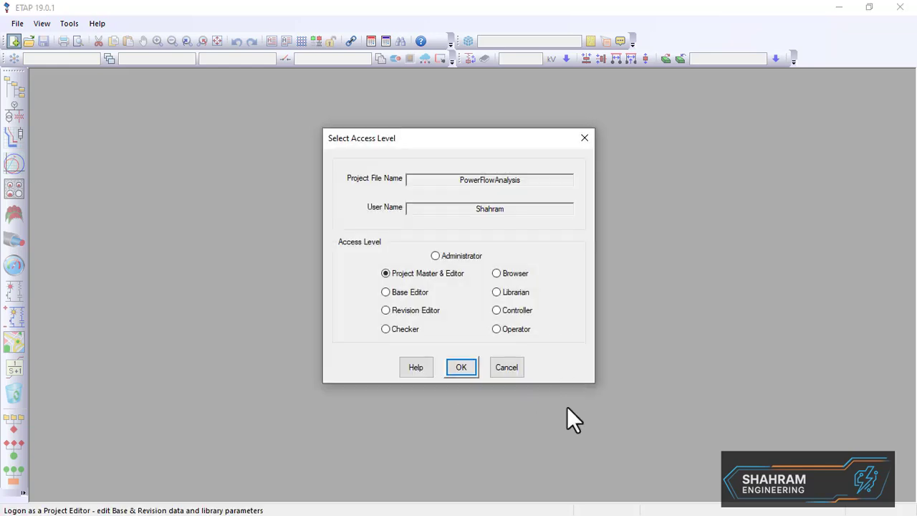
# Accept the Project Master & Editor access level and maximize the one-line diagram window
pyautogui.click(459, 368)
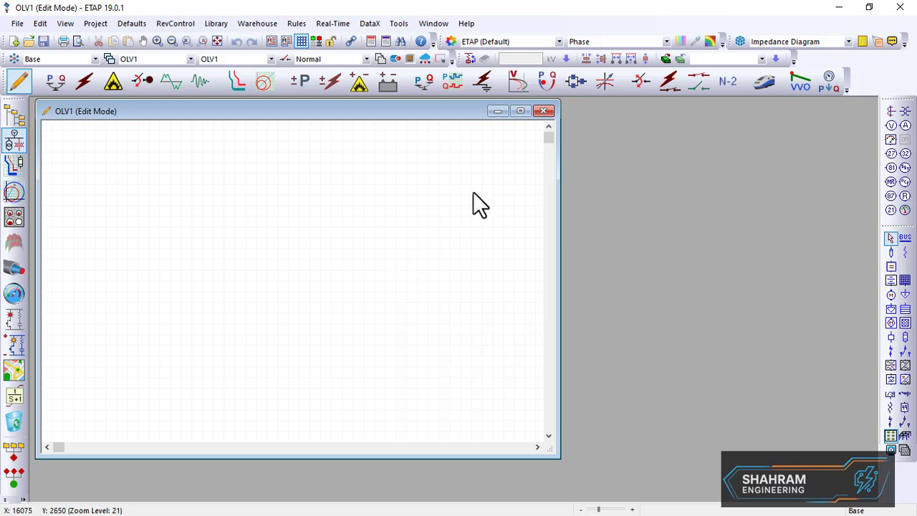
pyautogui.click(520, 111)
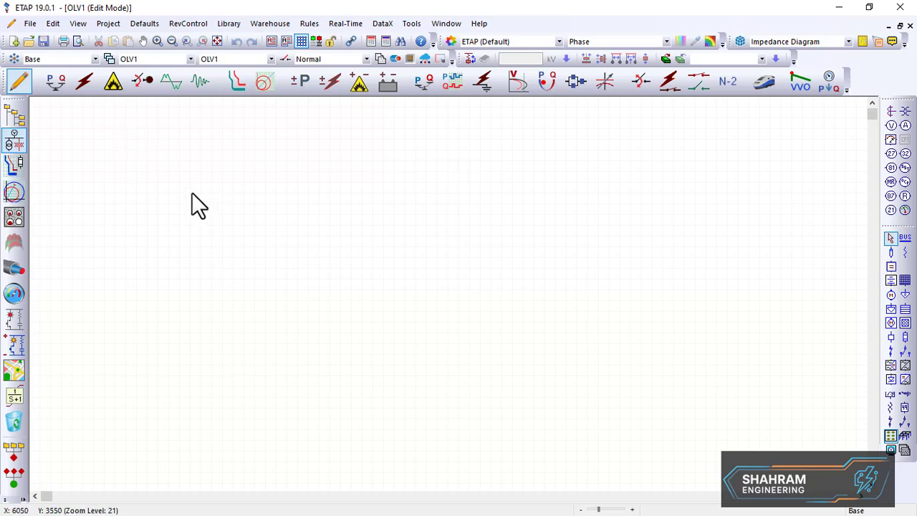
# Review the three-bus problem statement and its power flow solution diagram in the slides, returning to ETAP
pyautogui.hotkey('alt', 'Tab')
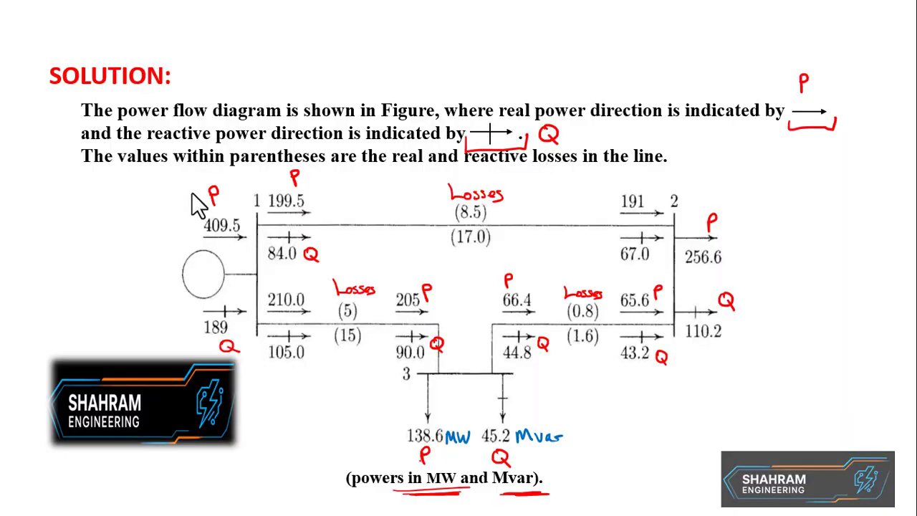
pyautogui.press('Left')
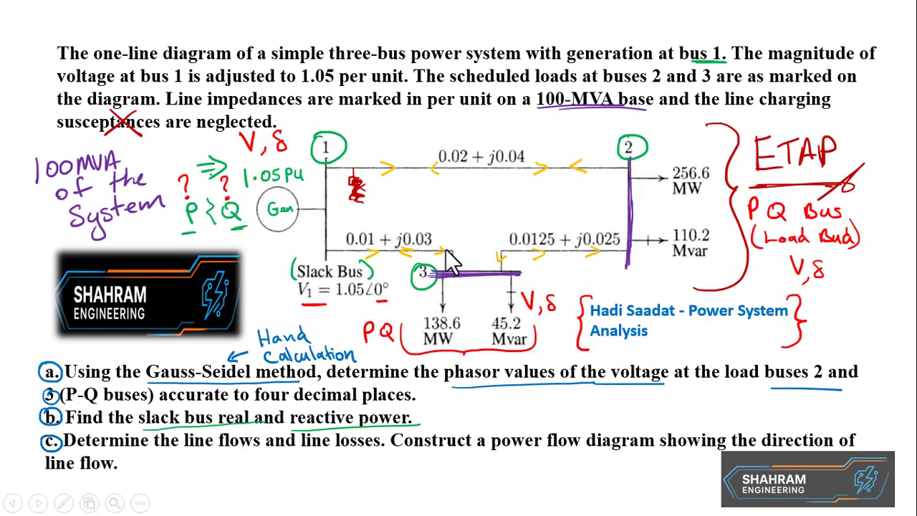
pyautogui.press('Right')
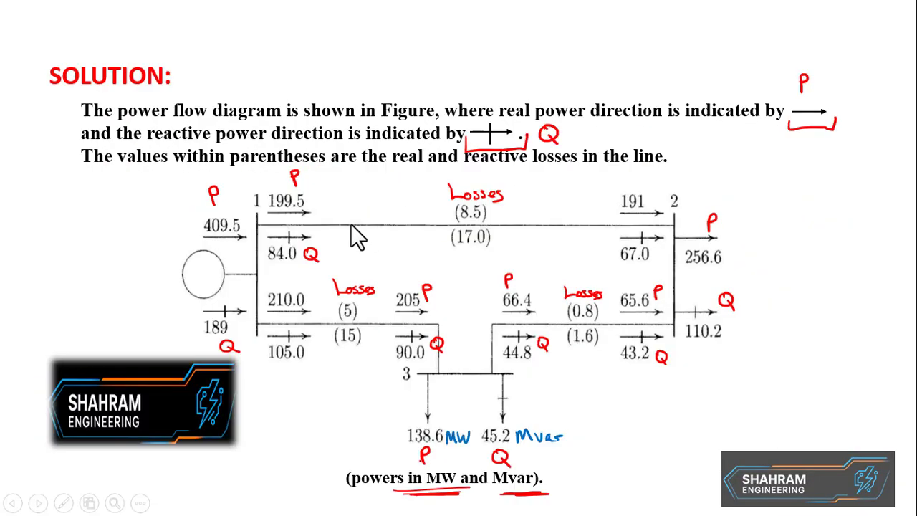
pyautogui.press('Left')
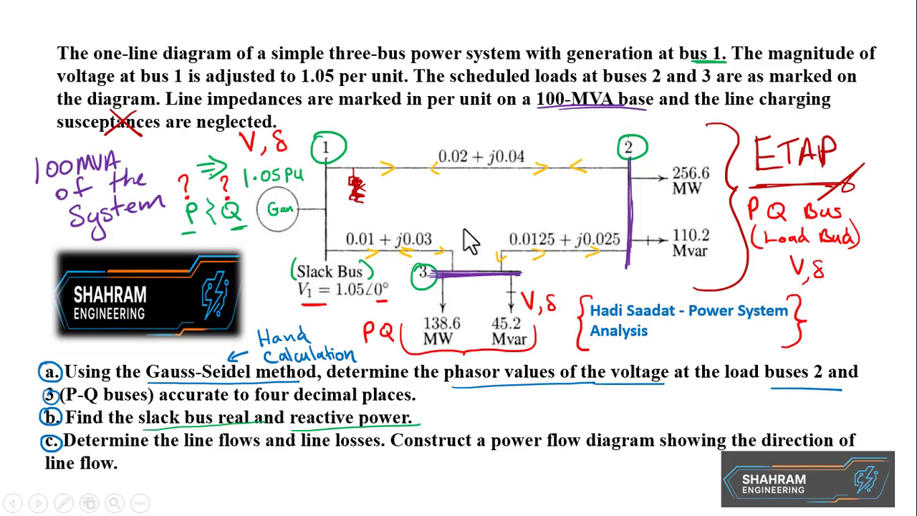
pyautogui.hotkey('alt', 'Tab')
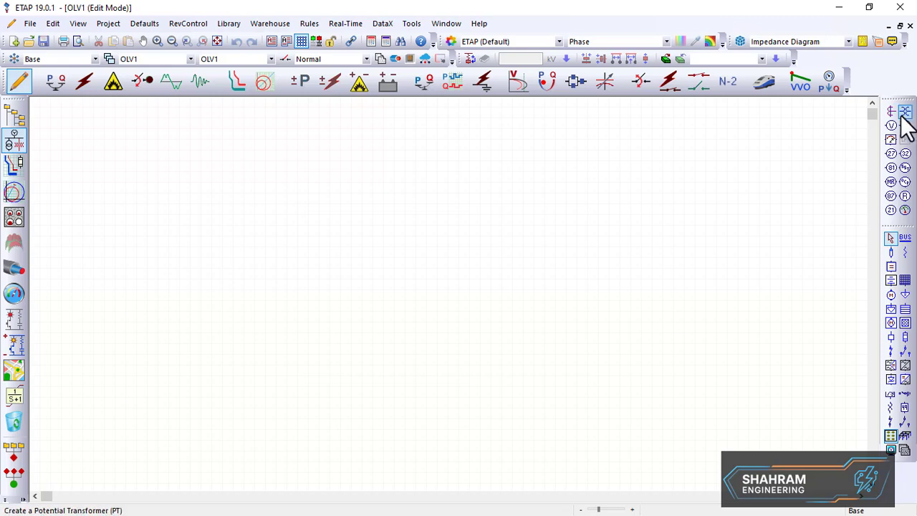
# In edit mode, place a synchronous generator on the one-line diagram
pyautogui.click(55, 82)
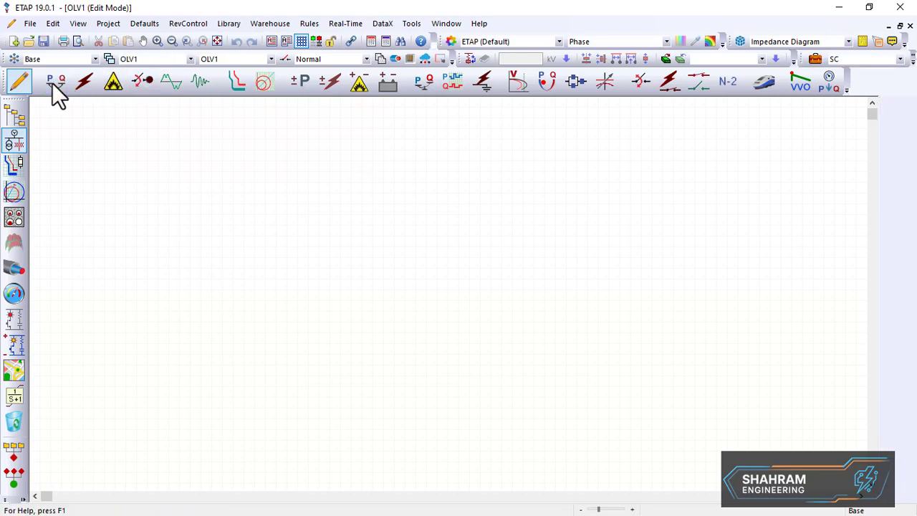
pyautogui.click(20, 83)
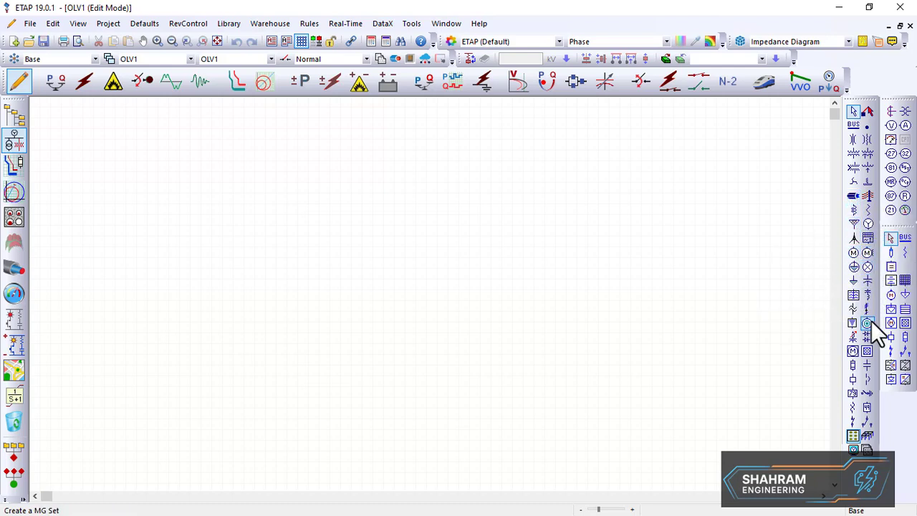
pyautogui.click(857, 227)
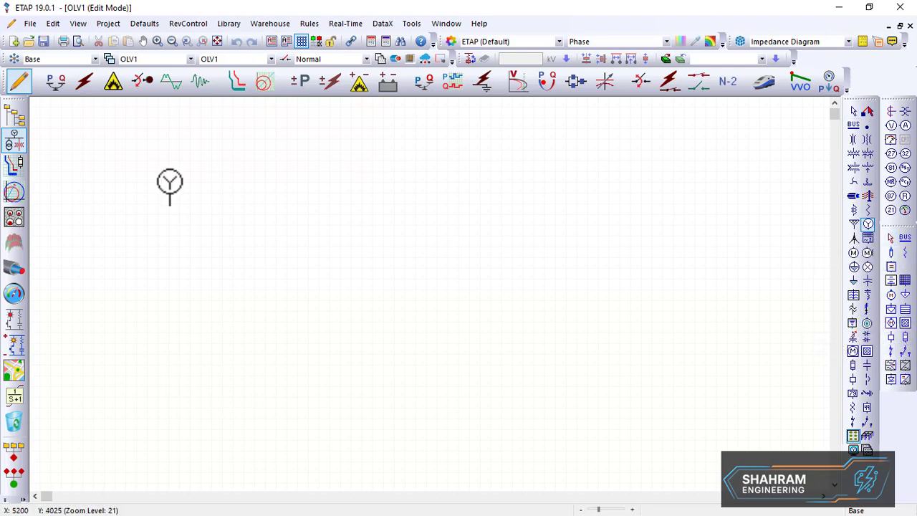
pyautogui.click(170, 194)
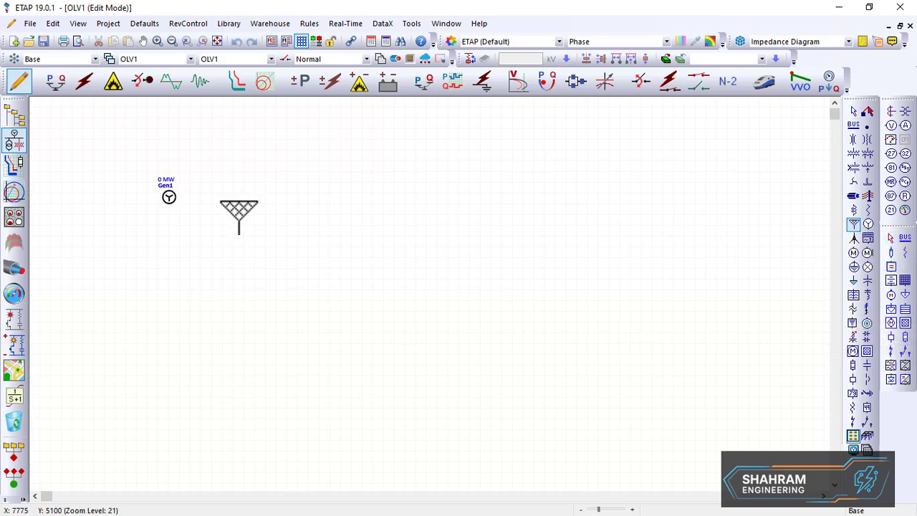
# Place a power grid and move it to the left of the generator
pyautogui.click(192, 215)
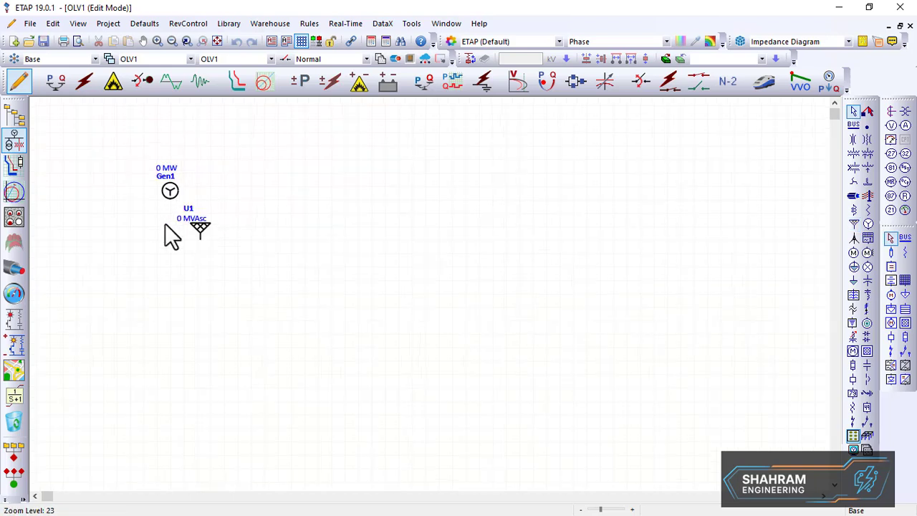
pyautogui.scroll(3, 183, 192)
pyautogui.moveTo(212, 261); pyautogui.dragTo(112, 203)
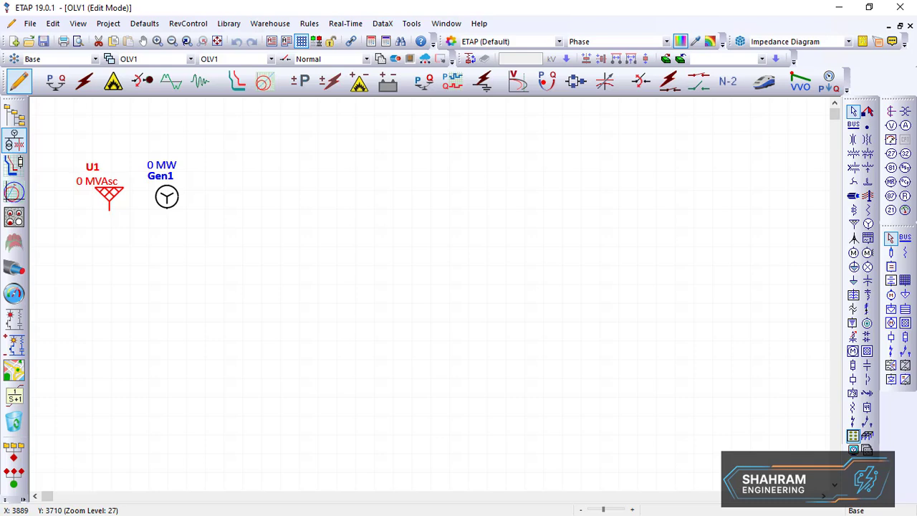
pyautogui.click(166, 196)
pyautogui.click(111, 202)
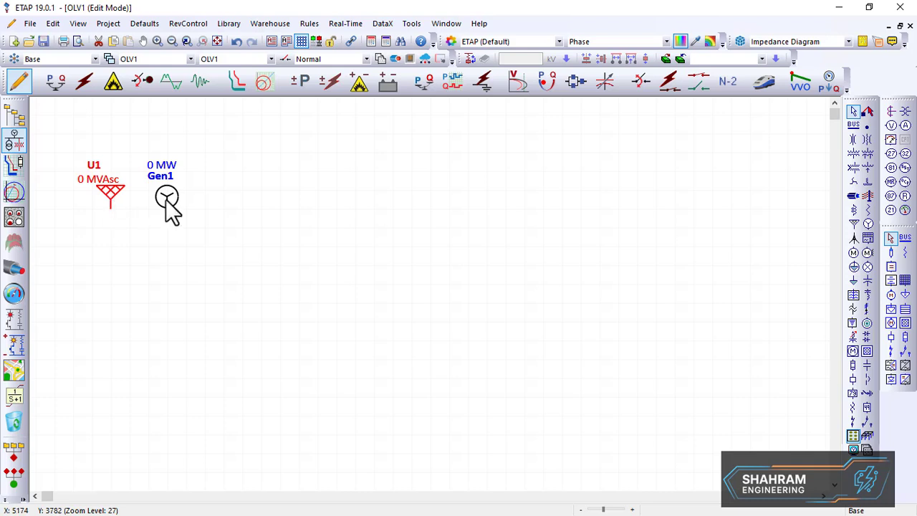
pyautogui.click(165, 198)
pyautogui.click(109, 200)
pyautogui.click(160, 210)
pyautogui.click(164, 202)
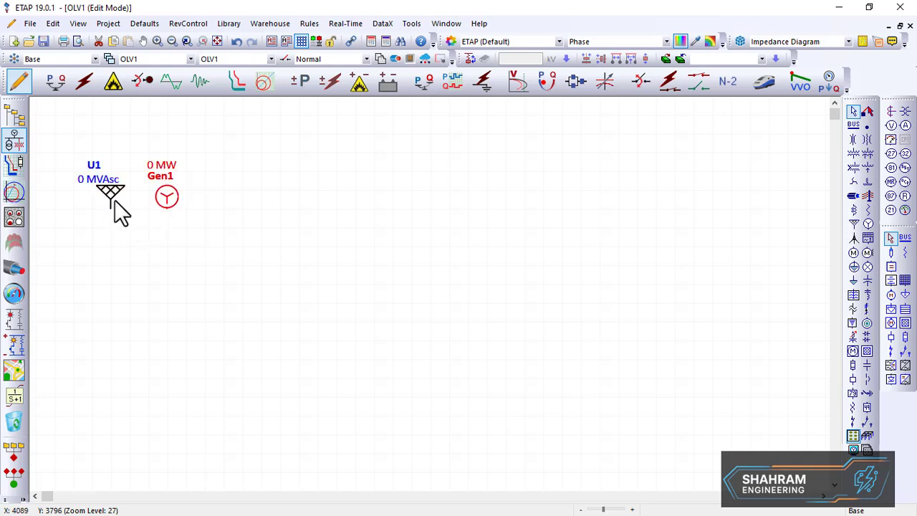
pyautogui.click(112, 201)
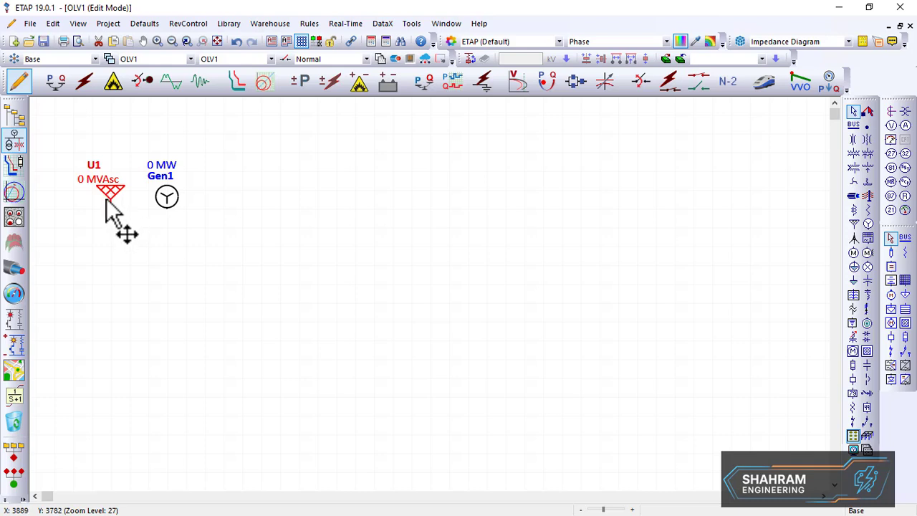
pyautogui.click(168, 198)
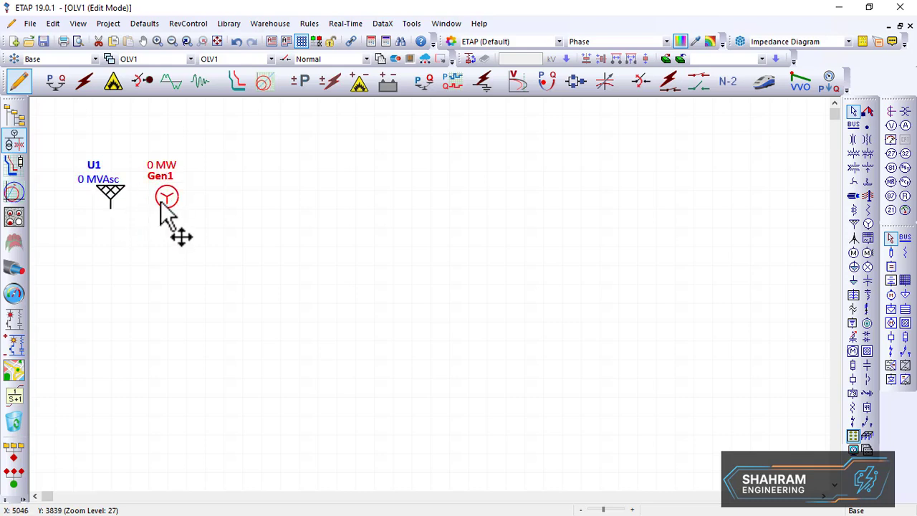
# Open the power grid U1 editor, set its operation mode to Swing and confirm
pyautogui.doubleClick(111, 195)
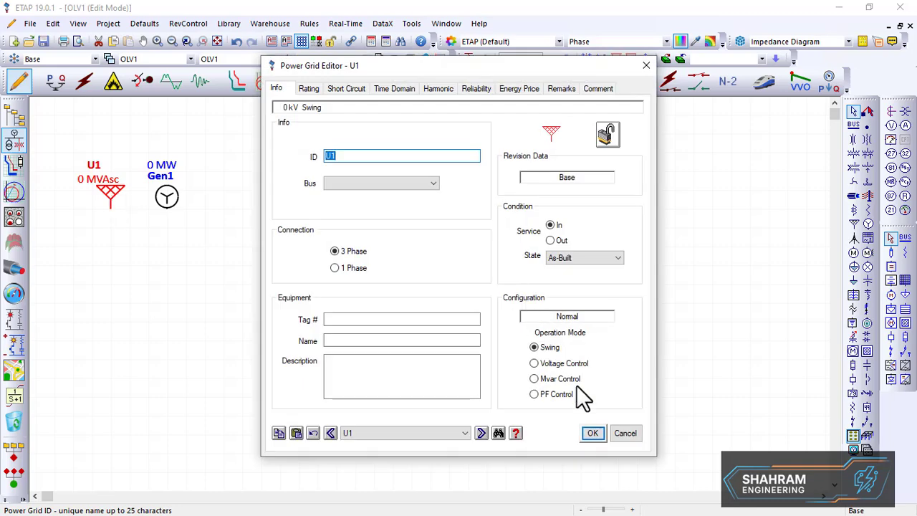
pyautogui.click(548, 349)
pyautogui.click(548, 349)
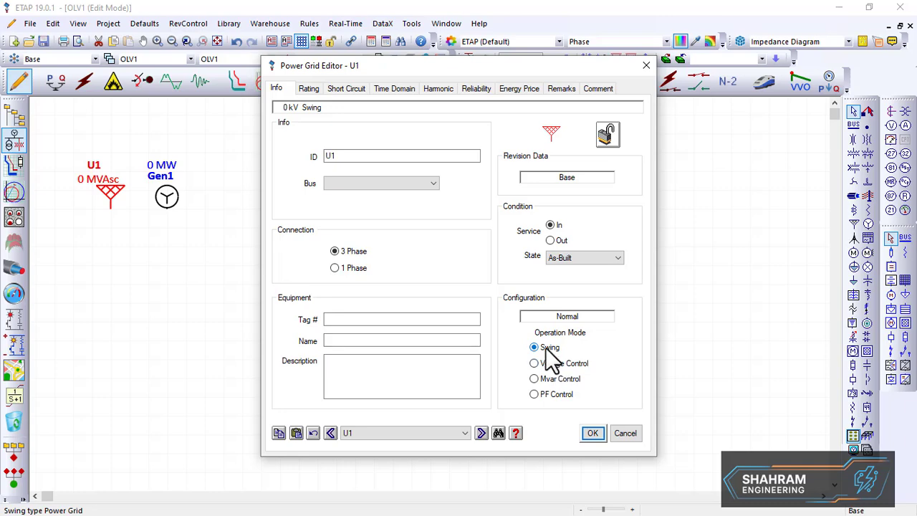
pyautogui.click(591, 434)
# Open the generator Gen1 editor, set its operation mode to Swing and confirm
pyautogui.doubleClick(165, 203)
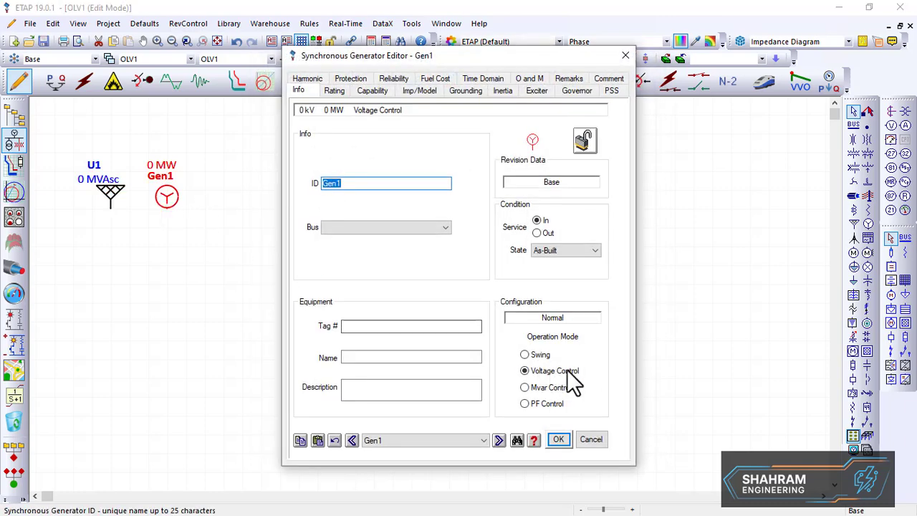
pyautogui.click(547, 355)
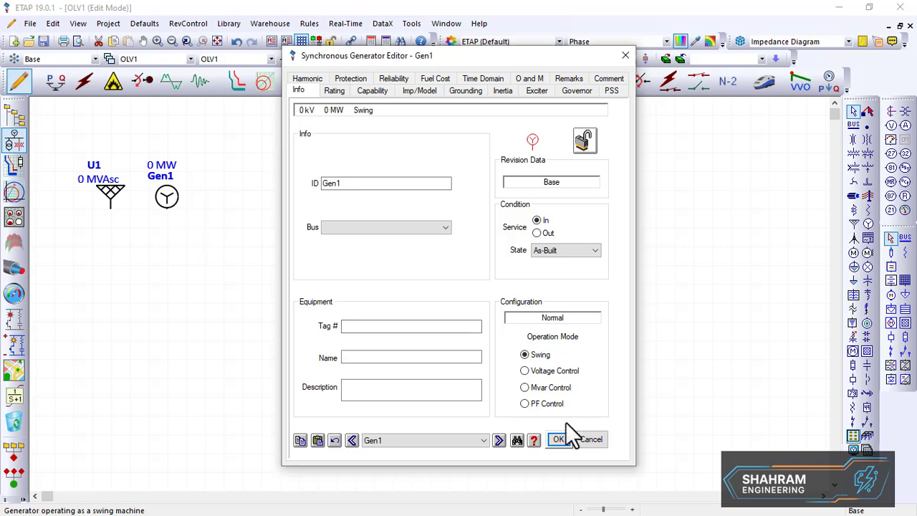
pyautogui.click(558, 439)
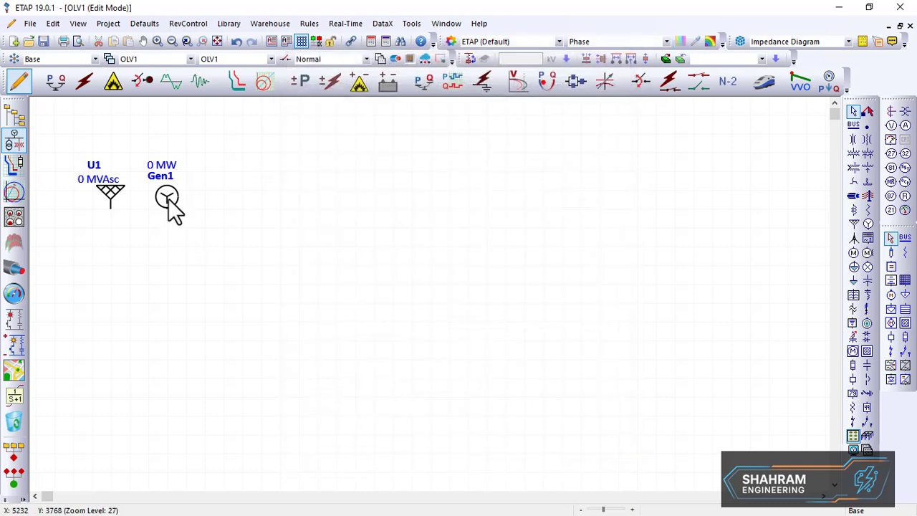
# Move the generator down and to the right and rotate it
pyautogui.moveTo(166, 197); pyautogui.dragTo(261, 258)
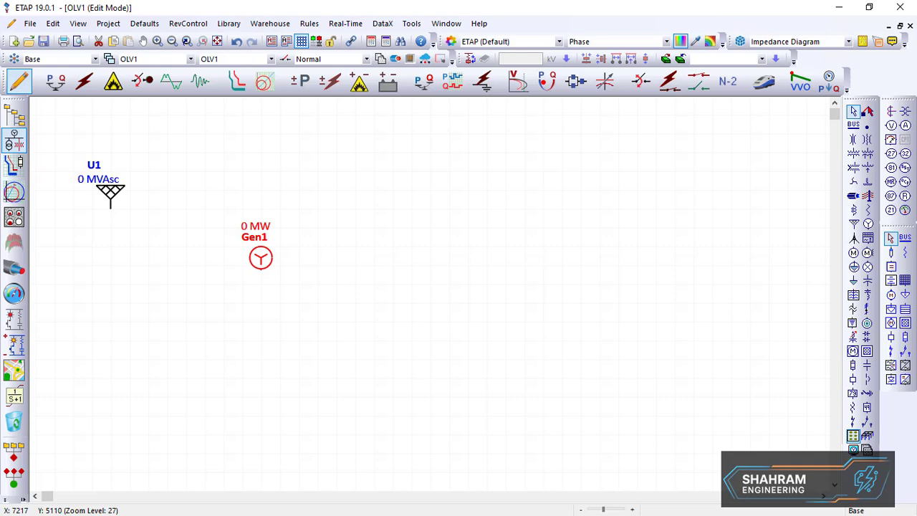
pyautogui.hotkey('ctrl', 'r')
# Place a bus to the right of the generator
pyautogui.click(853, 124)
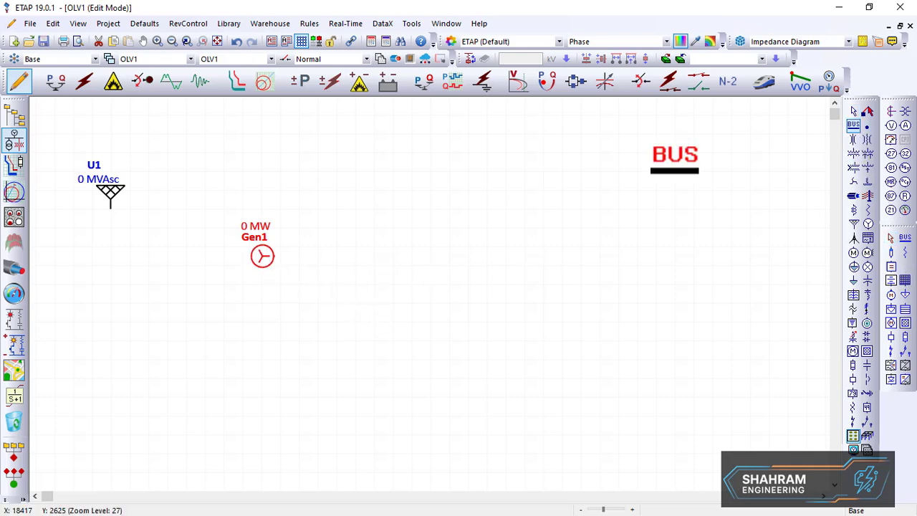
pyautogui.click(351, 251)
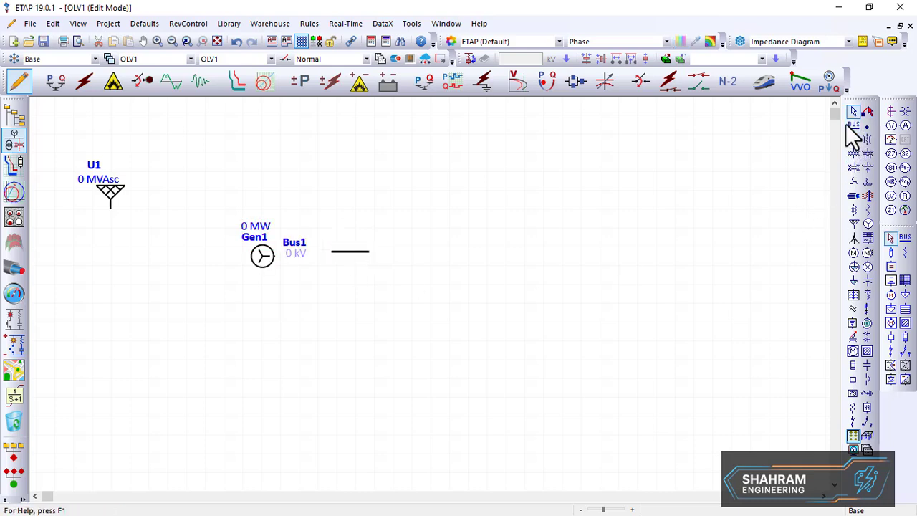
# Place Bus2 to the right of Bus1 and Bus3 below, between them
pyautogui.click(852, 126)
pyautogui.click(575, 256)
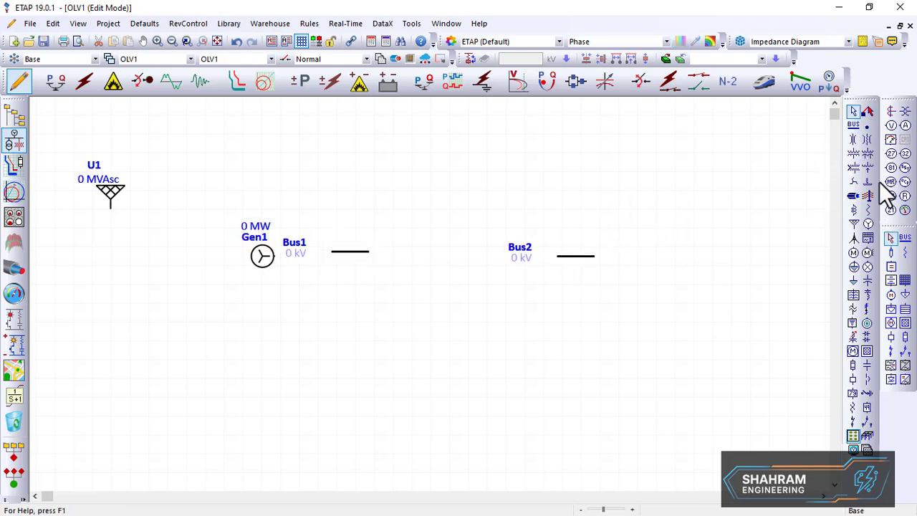
pyautogui.click(854, 126)
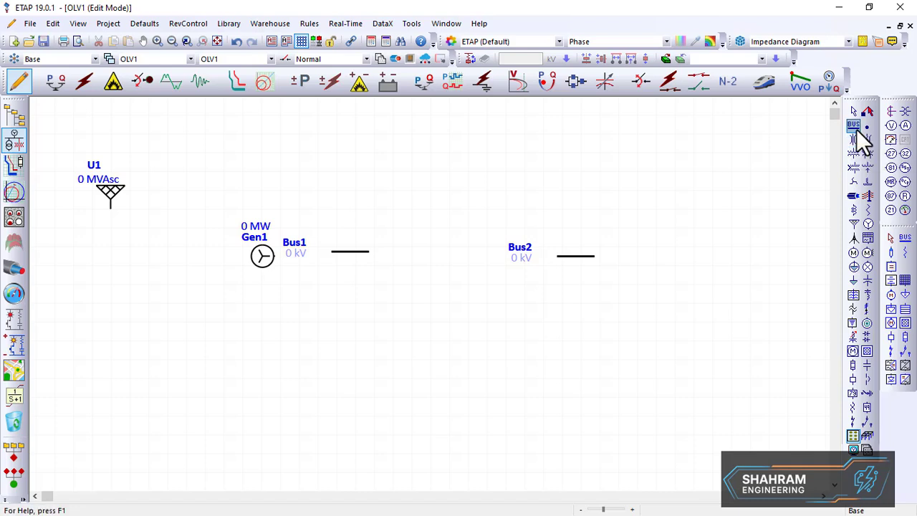
pyautogui.click(453, 345)
# Turn Bus1 and Bus2 vertical and move their labels above the buses
pyautogui.moveTo(350, 250); pyautogui.dragTo(373, 242)
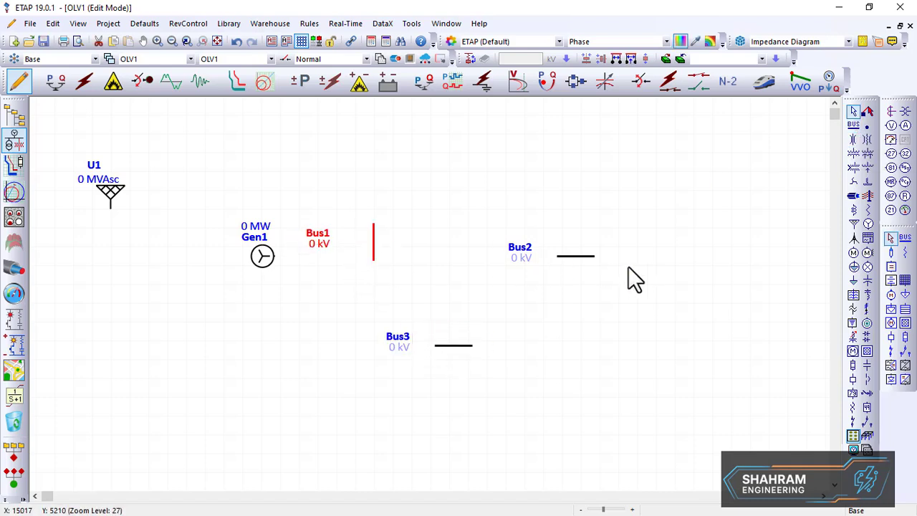
pyautogui.click(584, 258)
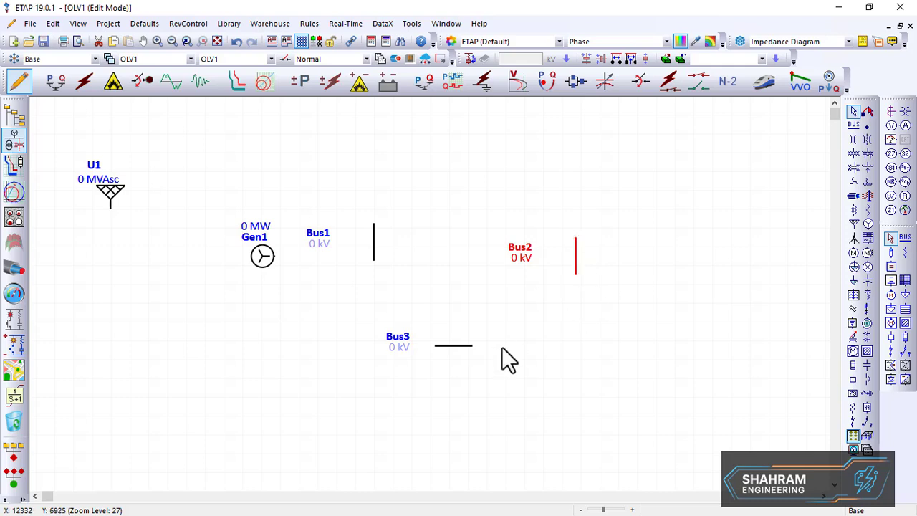
pyautogui.moveTo(324, 242); pyautogui.dragTo(378, 183)
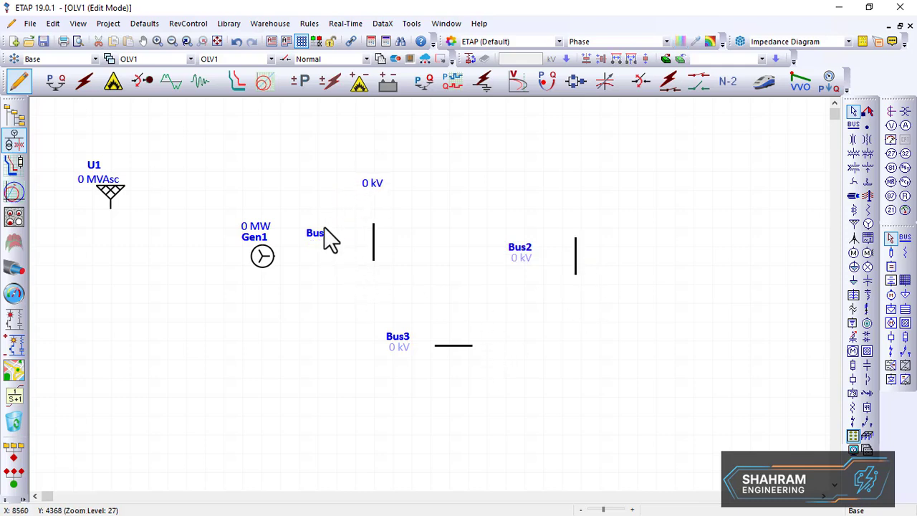
pyautogui.moveTo(324, 227); pyautogui.dragTo(376, 147)
pyautogui.moveTo(528, 250); pyautogui.dragTo(586, 167)
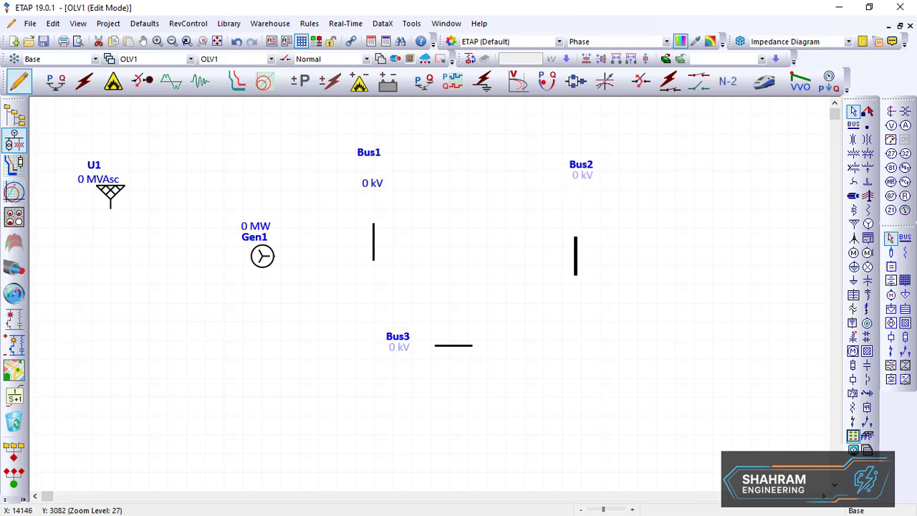
# Lengthen Bus1 downward and extend Bus2 both downward and upward
pyautogui.click(372, 250)
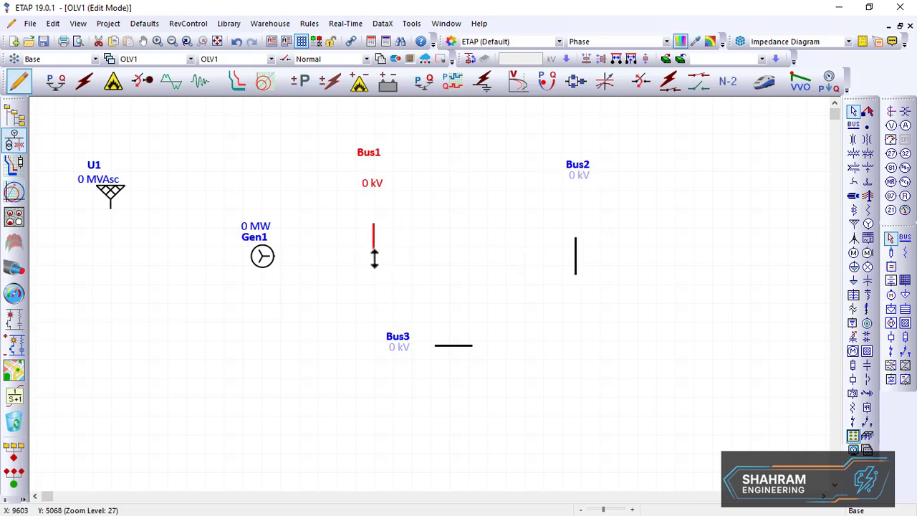
pyautogui.moveTo(373, 258); pyautogui.dragTo(373, 331)
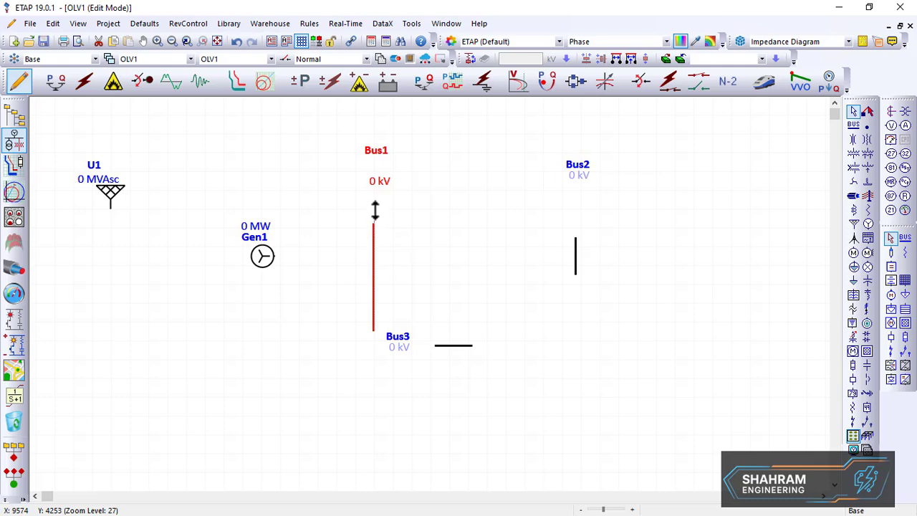
pyautogui.click(576, 263)
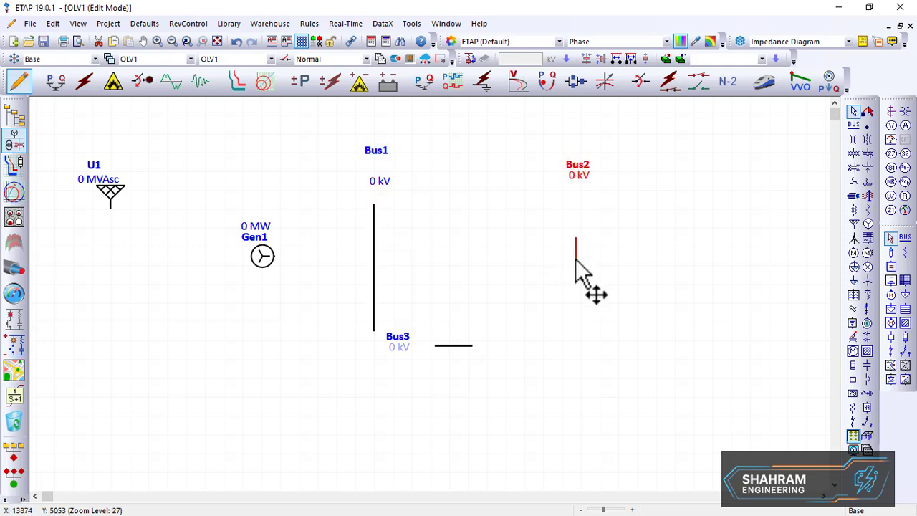
pyautogui.moveTo(575, 276); pyautogui.dragTo(576, 320)
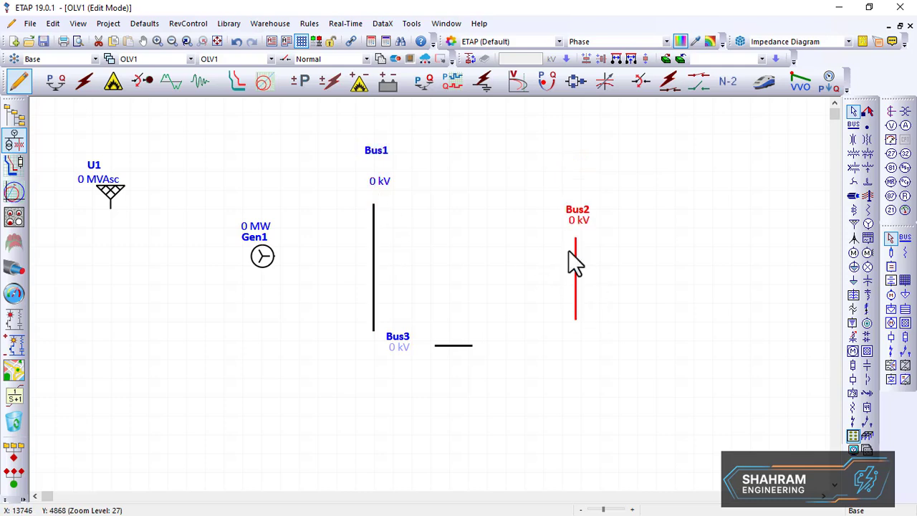
pyautogui.click(574, 228)
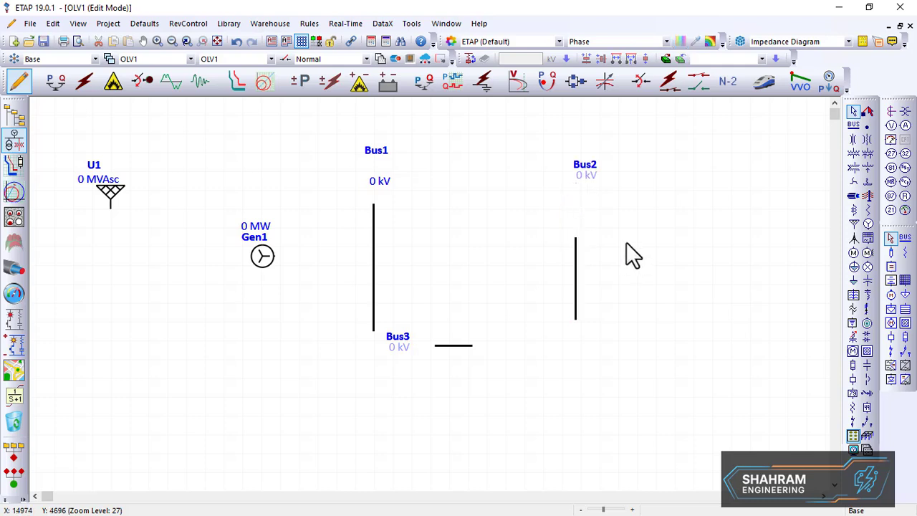
pyautogui.click(574, 243)
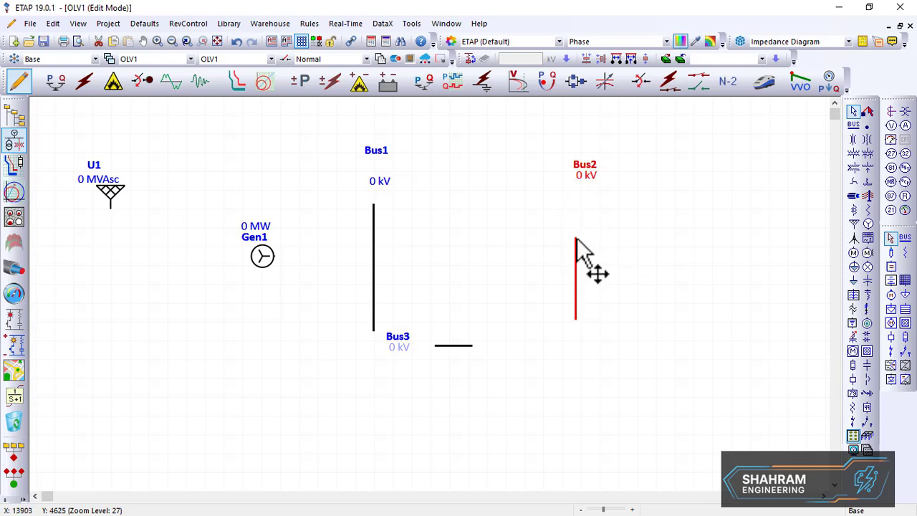
pyautogui.moveTo(575, 239); pyautogui.dragTo(575, 195)
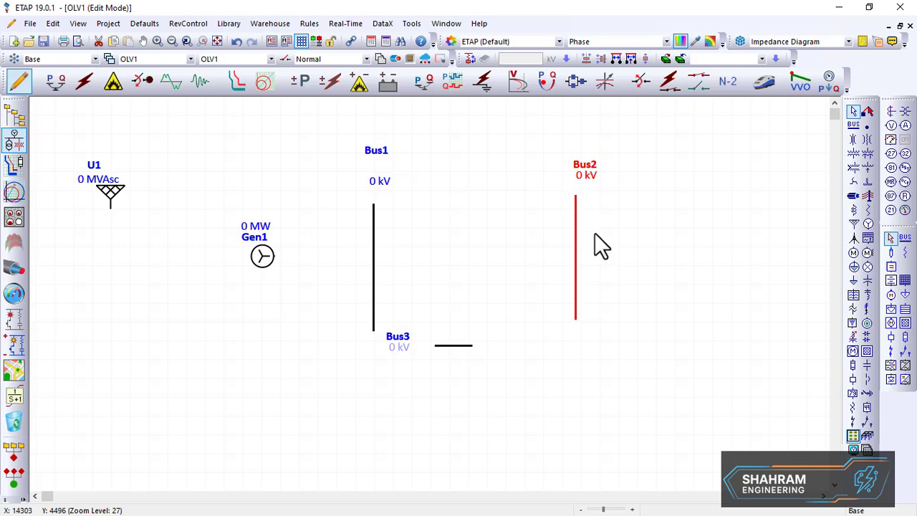
# Move Bus3 left under Bus1 and lengthen it toward Bus2
pyautogui.moveTo(458, 347); pyautogui.dragTo(369, 382)
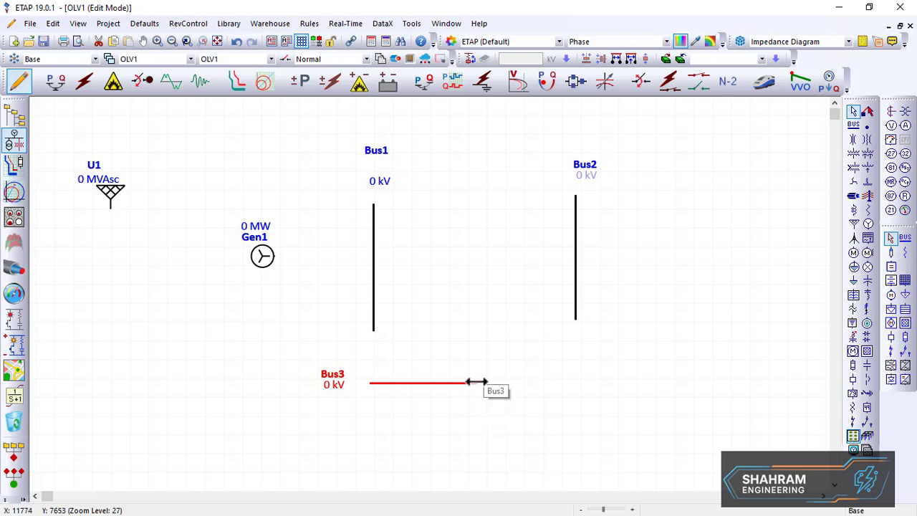
pyautogui.moveTo(474, 381); pyautogui.dragTo(529, 379)
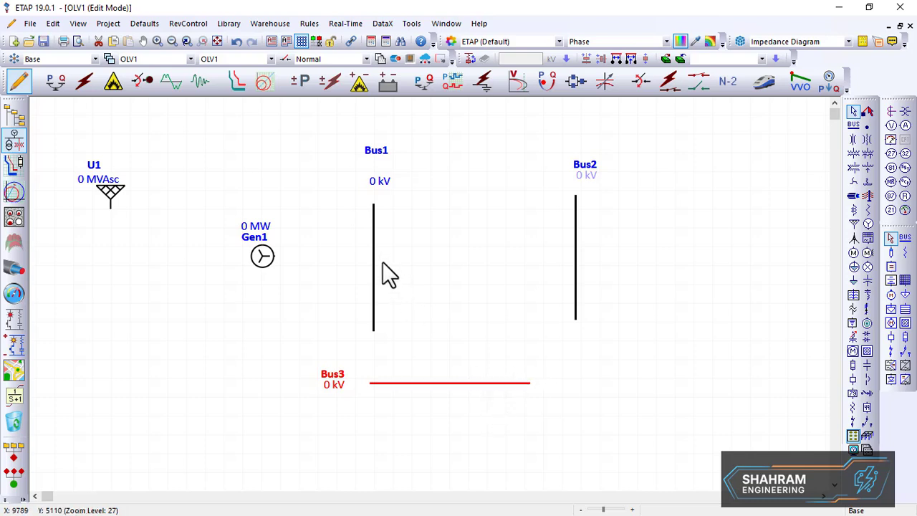
# Shift Bus1 left and up, nudge Gen1 upward, and realign Bus1's label
pyautogui.moveTo(374, 272); pyautogui.dragTo(355, 273)
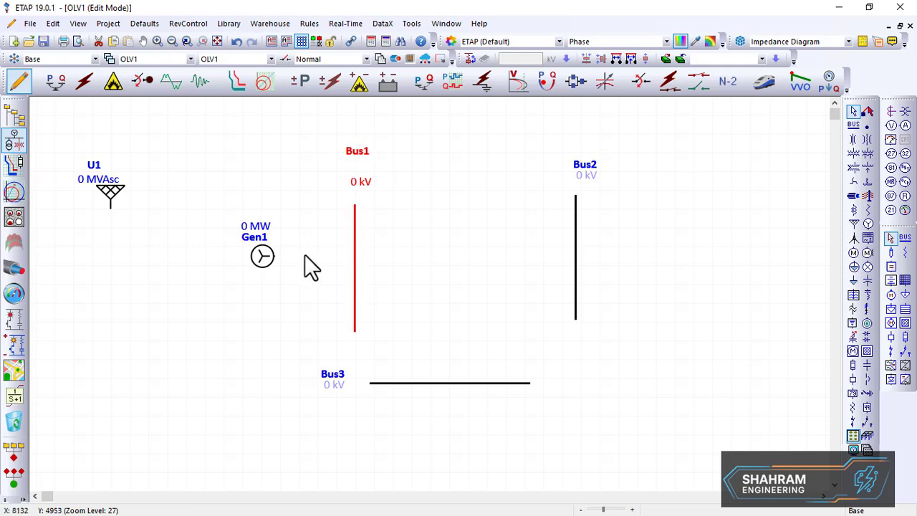
pyautogui.moveTo(264, 257); pyautogui.dragTo(262, 247)
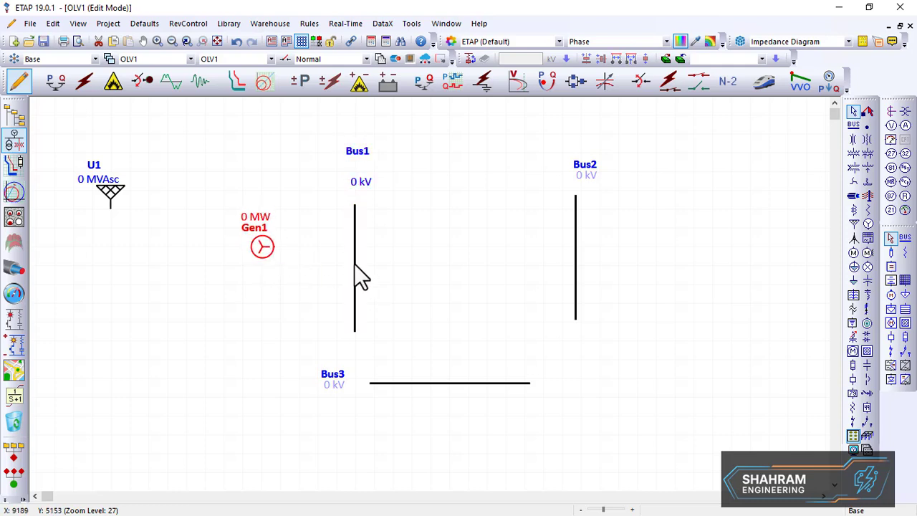
pyautogui.moveTo(354, 264); pyautogui.dragTo(344, 220)
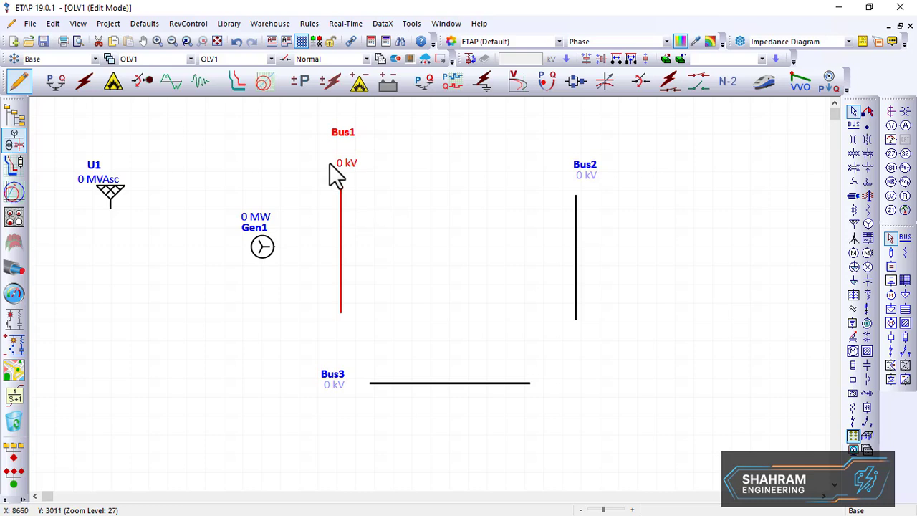
pyautogui.moveTo(340, 166); pyautogui.dragTo(334, 171)
pyautogui.moveTo(338, 138)
pyautogui.mouseDown()
pyautogui.moveTo(340, 148)
pyautogui.moveTo(349, 144)
pyautogui.moveTo(344, 154)
pyautogui.mouseUp()
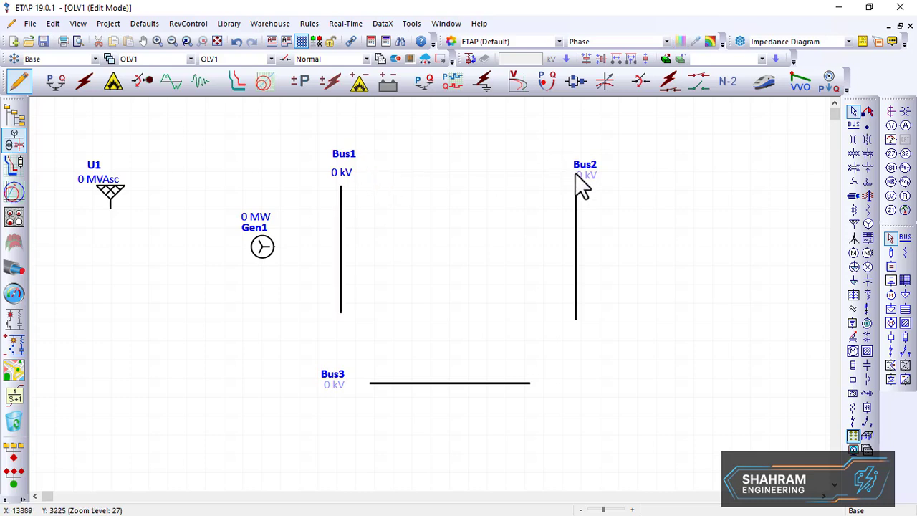
# Realign Bus2's label and extend Bus2 slightly upward
pyautogui.moveTo(575, 173)
pyautogui.mouseDown()
pyautogui.moveTo(575, 195)
pyautogui.moveTo(568, 168)
pyautogui.mouseUp()
pyautogui.click(577, 202)
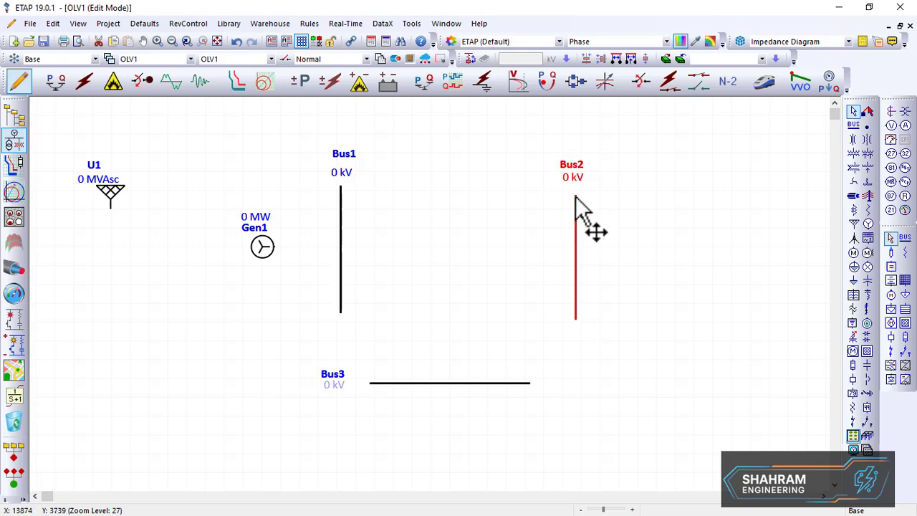
pyautogui.moveTo(574, 195); pyautogui.dragTo(576, 180)
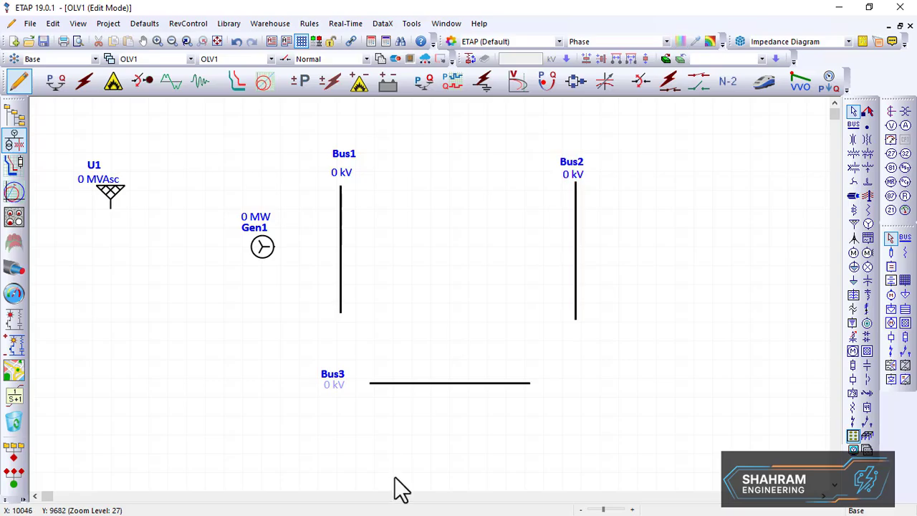
# Place a transmission line to the right of Bus2
pyautogui.hotkey('alt', 'Tab')
pyautogui.click(867, 196)
pyautogui.click(670, 204)
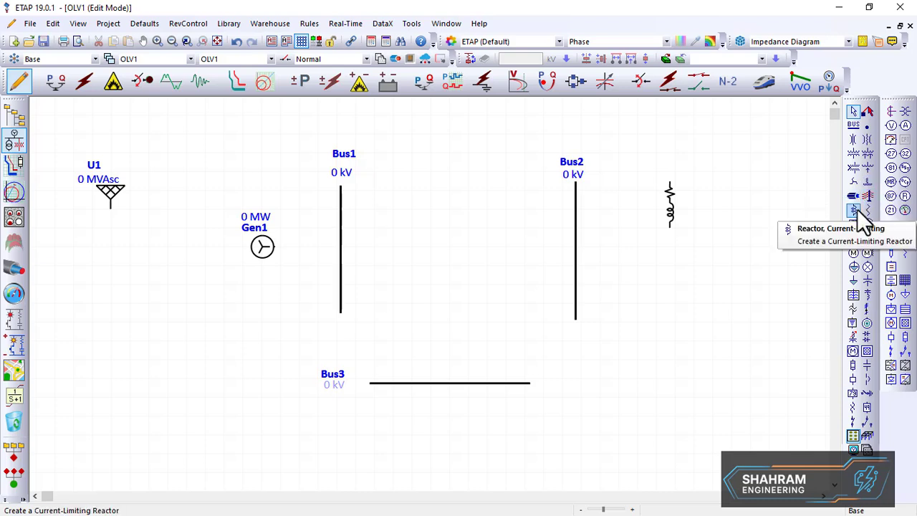
# Place an impedance branch below the transmission line
pyautogui.click(868, 212)
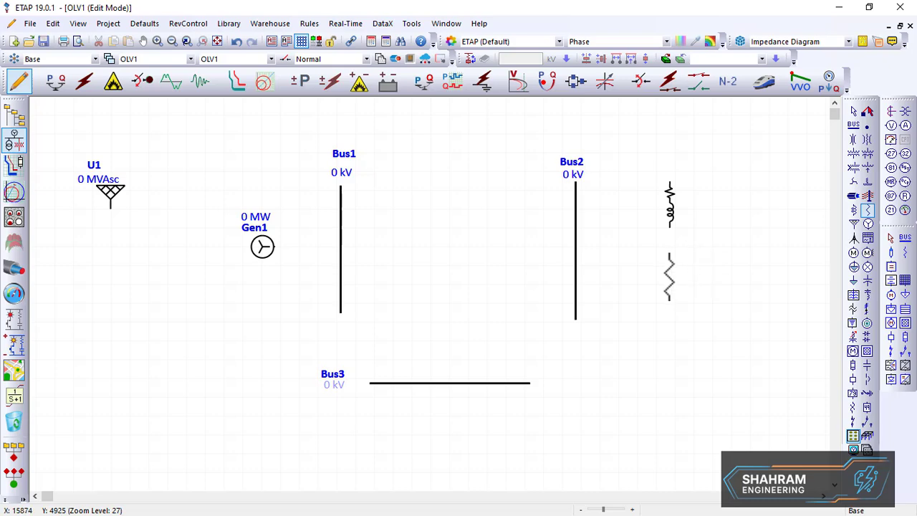
pyautogui.click(670, 265)
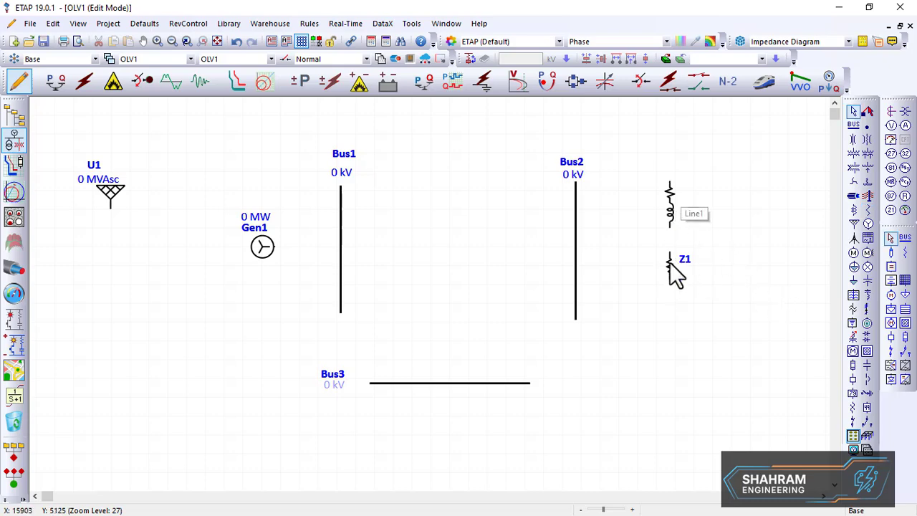
# Open the Line1 transmission line editor, browse its tabs, and close it
pyautogui.click(672, 218)
pyautogui.doubleClick(672, 219)
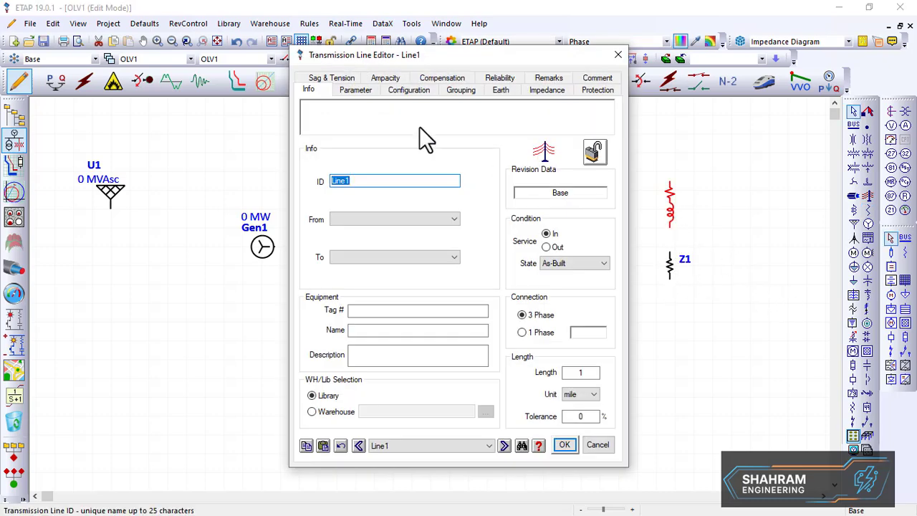
pyautogui.click(362, 91)
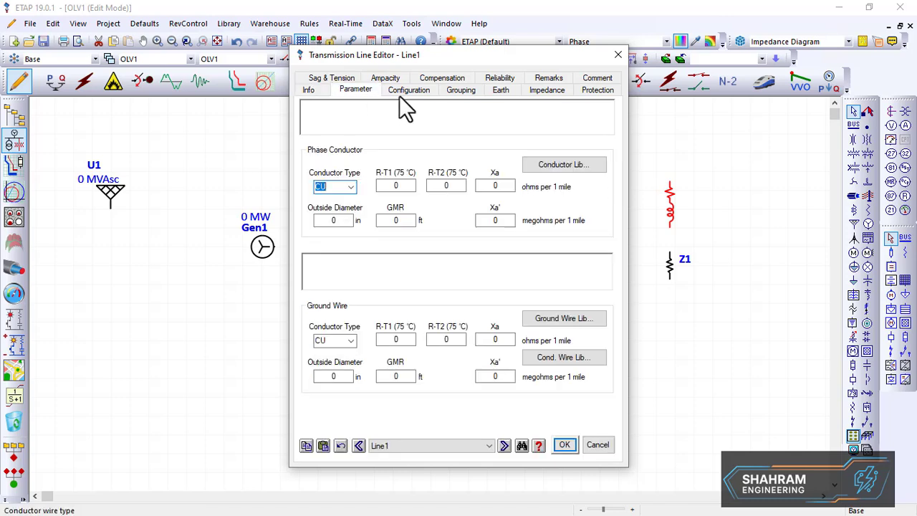
pyautogui.click(404, 91)
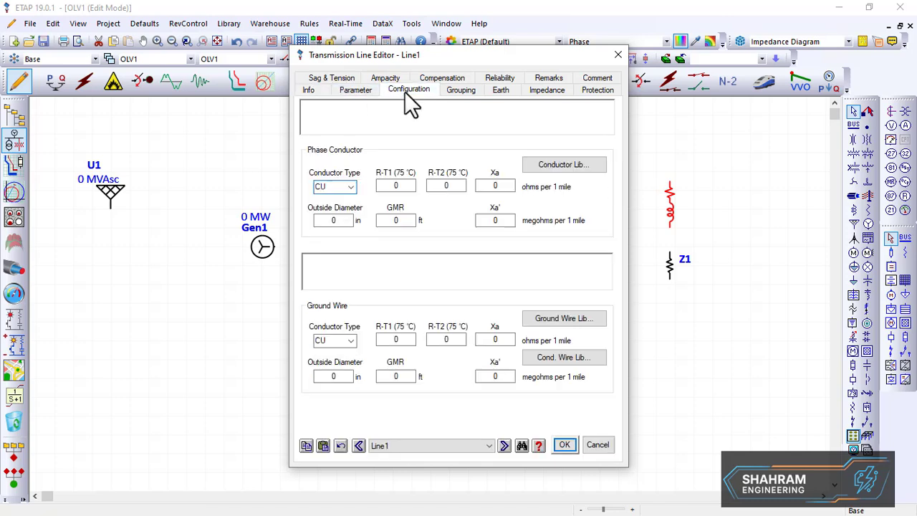
pyautogui.click(462, 90)
pyautogui.click(501, 91)
pyautogui.click(541, 91)
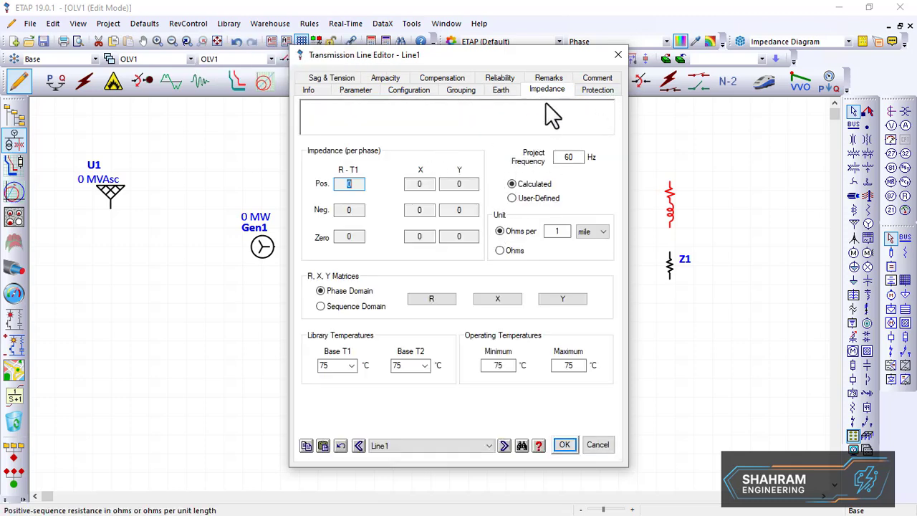
pyautogui.click(591, 91)
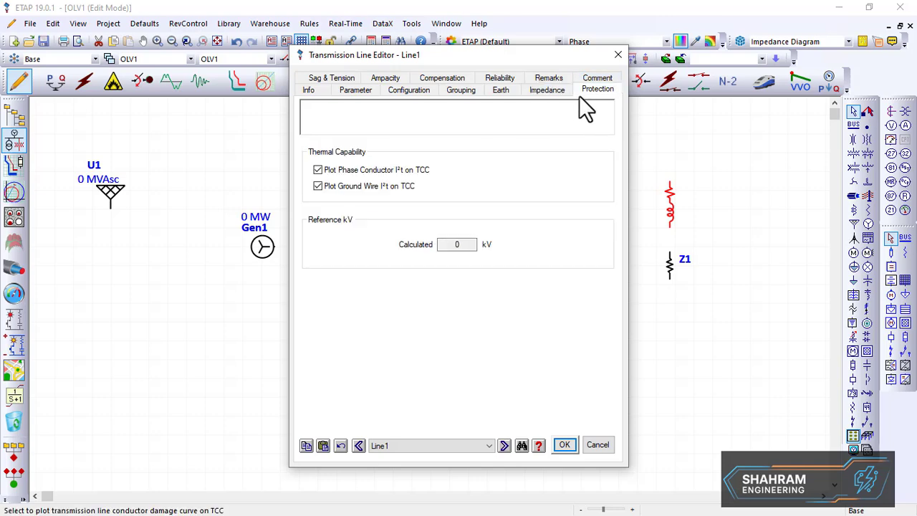
pyautogui.click(356, 90)
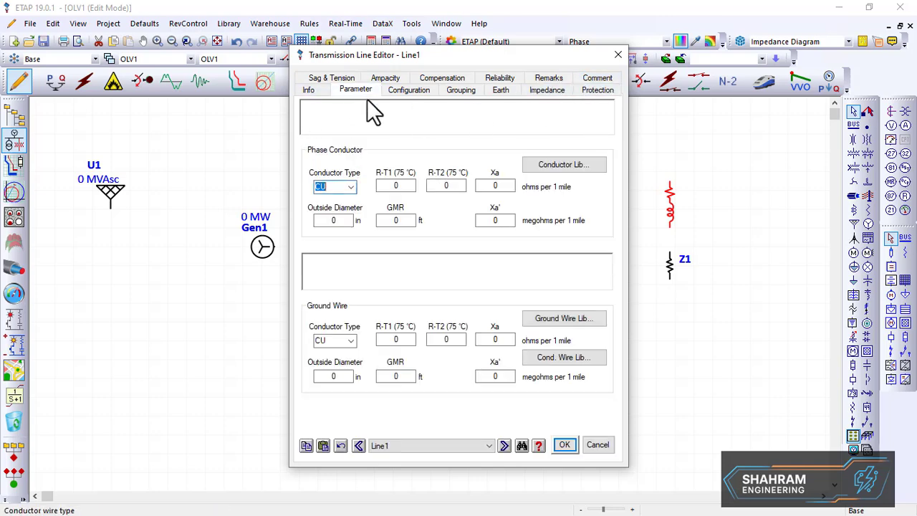
pyautogui.click(617, 54)
# Select the transmission line and delete it
pyautogui.moveTo(642, 166); pyautogui.dragTo(668, 236)
pyautogui.press('Delete')
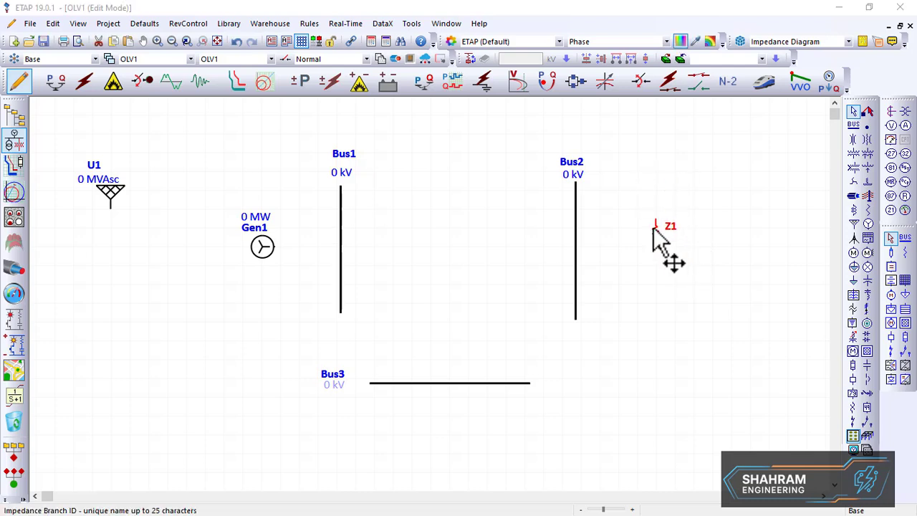
# Open and close the Z1 impedance editor, then move Z1 between Bus1 and Bus2 near the top
pyautogui.doubleClick(654, 229)
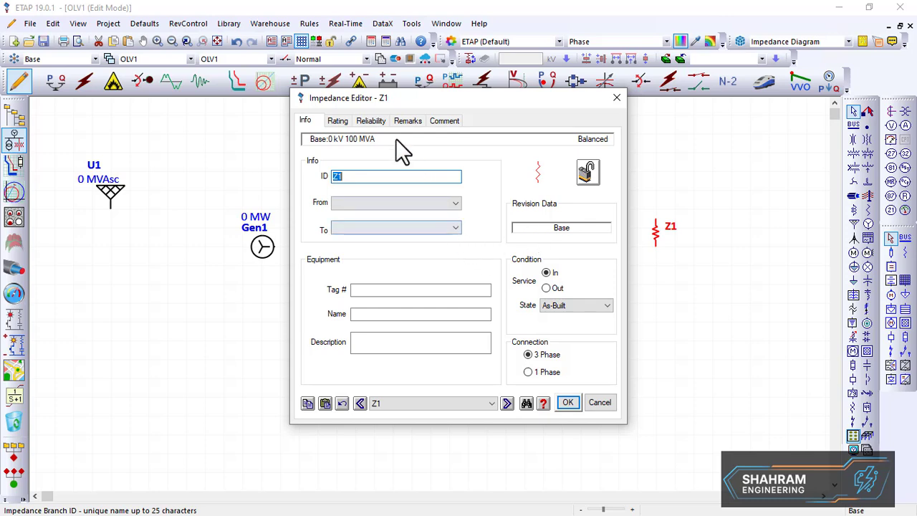
pyautogui.click(616, 100)
pyautogui.moveTo(661, 230); pyautogui.dragTo(460, 210)
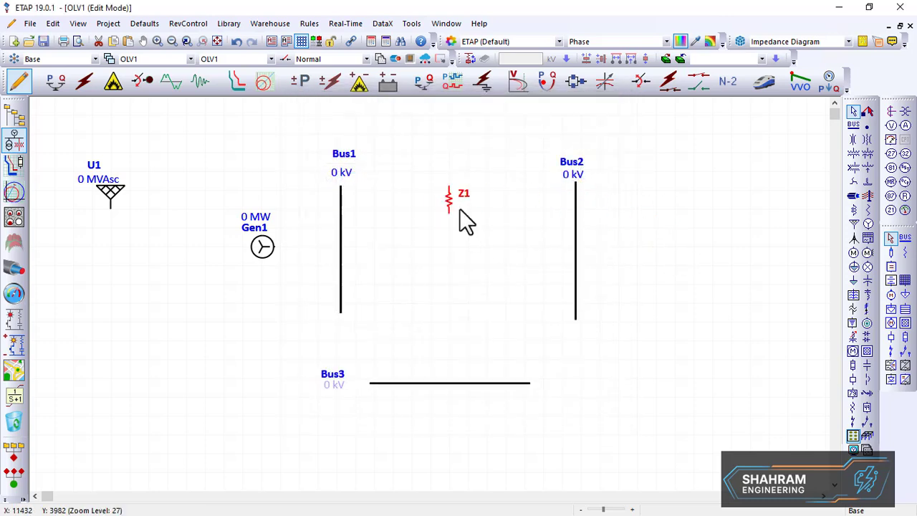
# Place two more impedance branches between the buses, one left-centre and one right-centre of the diagram
pyautogui.click(868, 211)
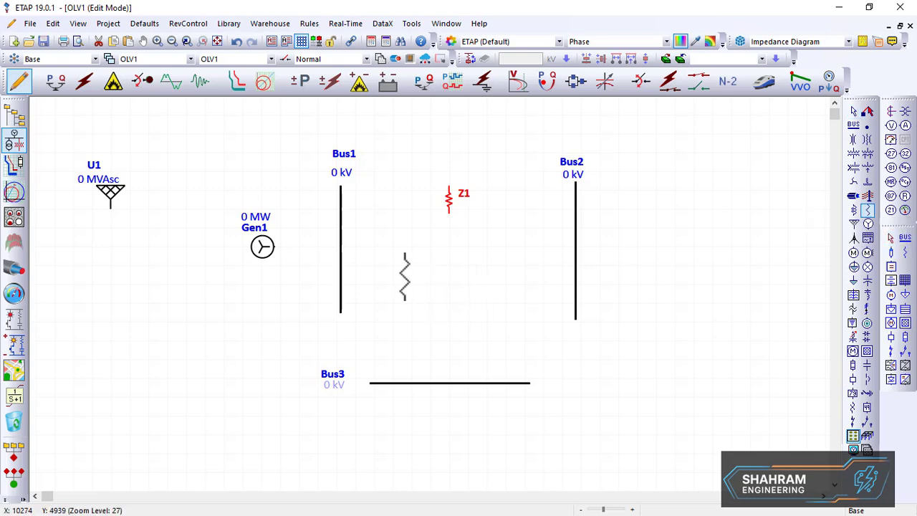
pyautogui.click(402, 266)
pyautogui.click(868, 211)
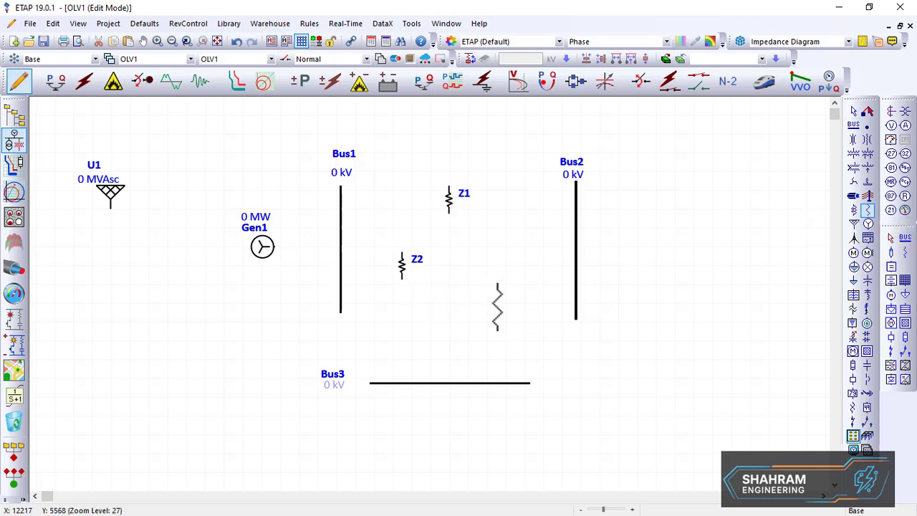
pyautogui.click(496, 294)
# Rotate impedance branches Z1, Z2 and Z3 so each lies horizontally
pyautogui.click(446, 201)
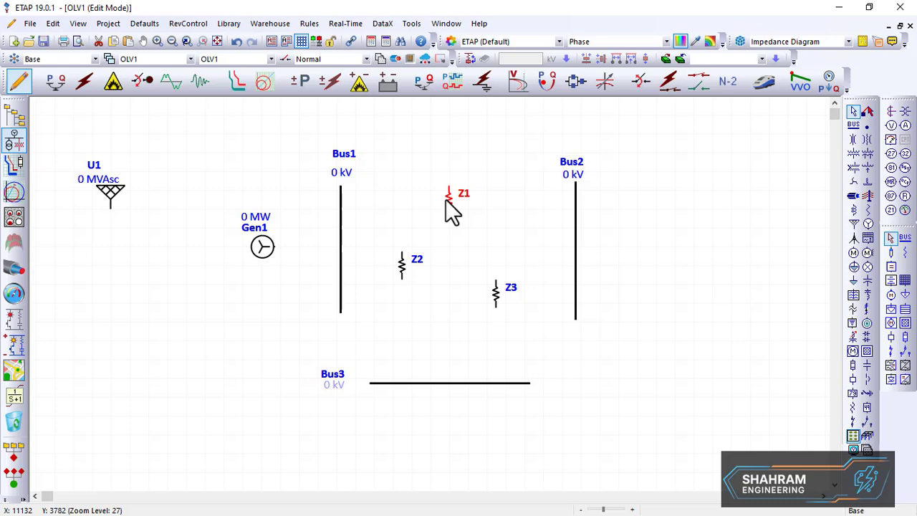
pyautogui.hotkey('ctrl', 'r')
pyautogui.click(401, 268)
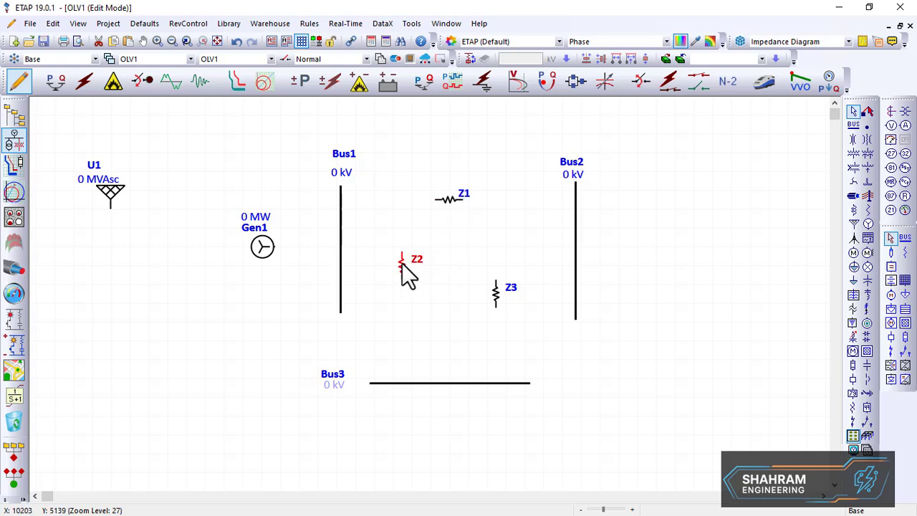
pyautogui.click(498, 301)
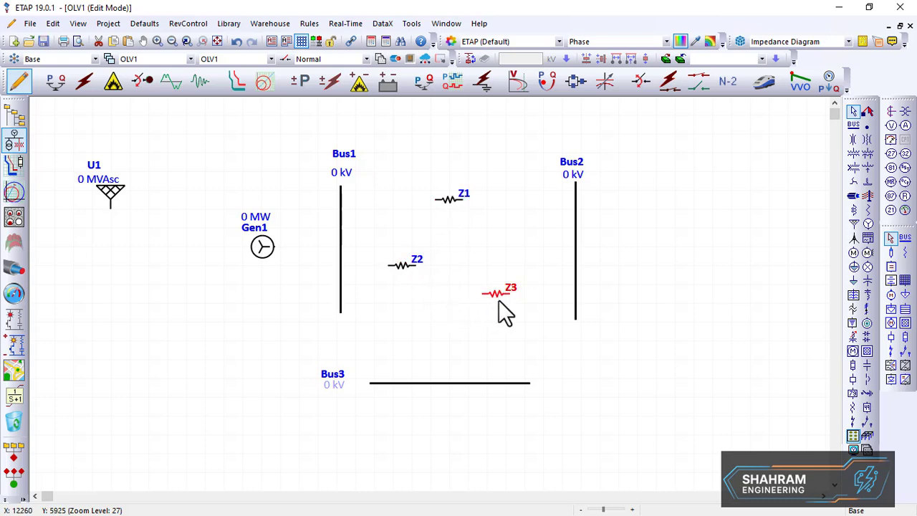
# Rearrange the layout: line up Z2 and Z3, move Gen1 and Bus1 left, Bus2 right, and Bus3 lower
pyautogui.moveTo(412, 271); pyautogui.dragTo(419, 299)
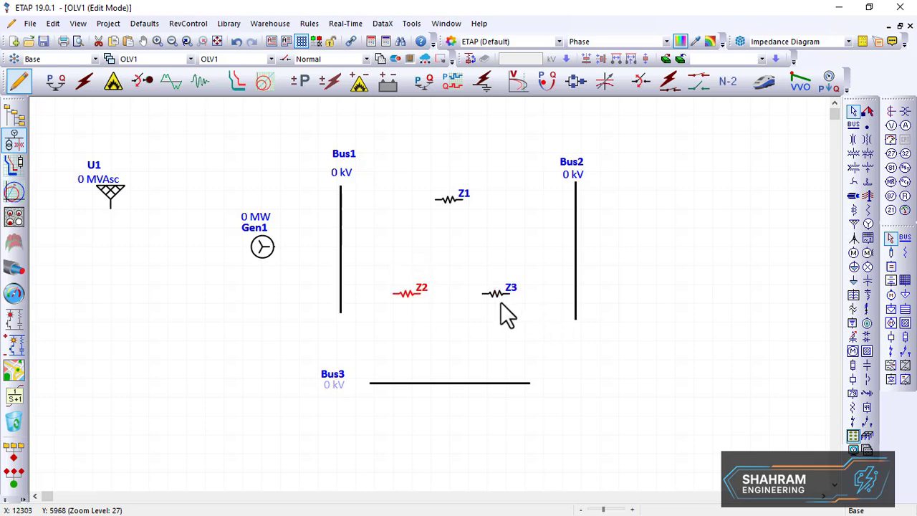
pyautogui.moveTo(500, 303); pyautogui.dragTo(510, 303)
pyautogui.moveTo(262, 256); pyautogui.dragTo(201, 252)
pyautogui.click(342, 262)
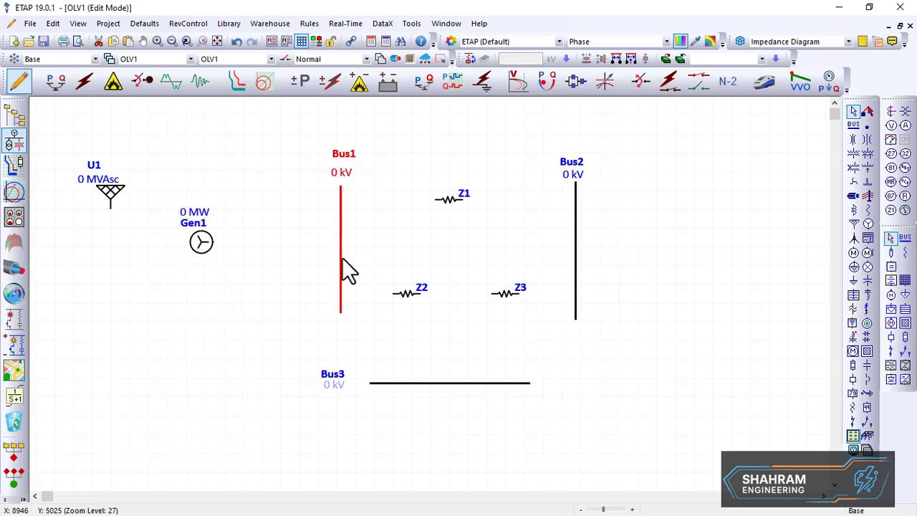
pyautogui.moveTo(349, 271); pyautogui.dragTo(307, 272)
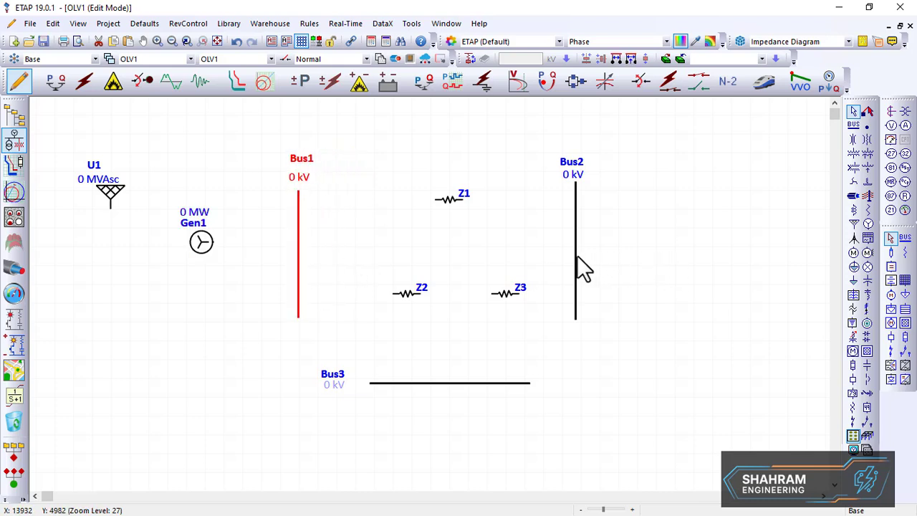
pyautogui.moveTo(584, 269); pyautogui.dragTo(643, 268)
pyautogui.moveTo(450, 394); pyautogui.dragTo(493, 405)
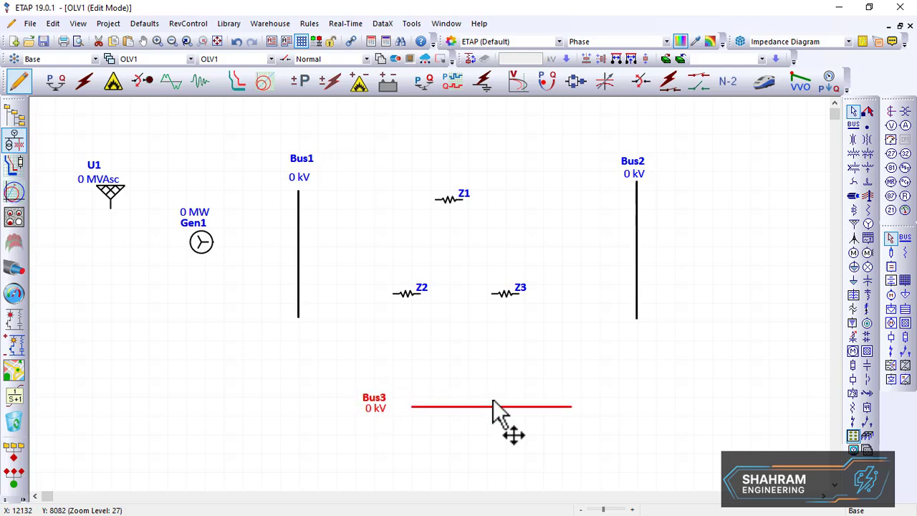
# Connect Z2 between Bus1 and Bus3 and Z3 between Bus3 and Bus2
pyautogui.moveTo(392, 293); pyautogui.dragTo(295, 291)
pyautogui.moveTo(420, 294); pyautogui.dragTo(502, 402)
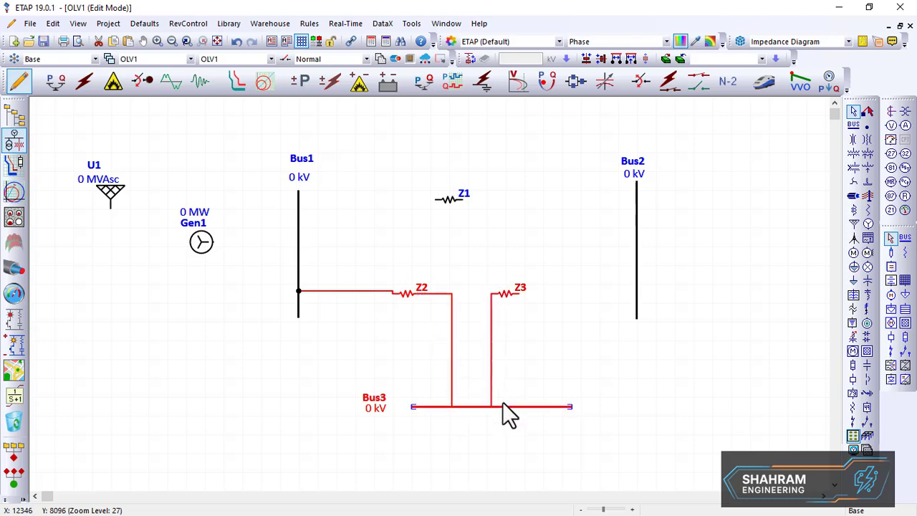
pyautogui.moveTo(518, 298); pyautogui.dragTo(630, 295)
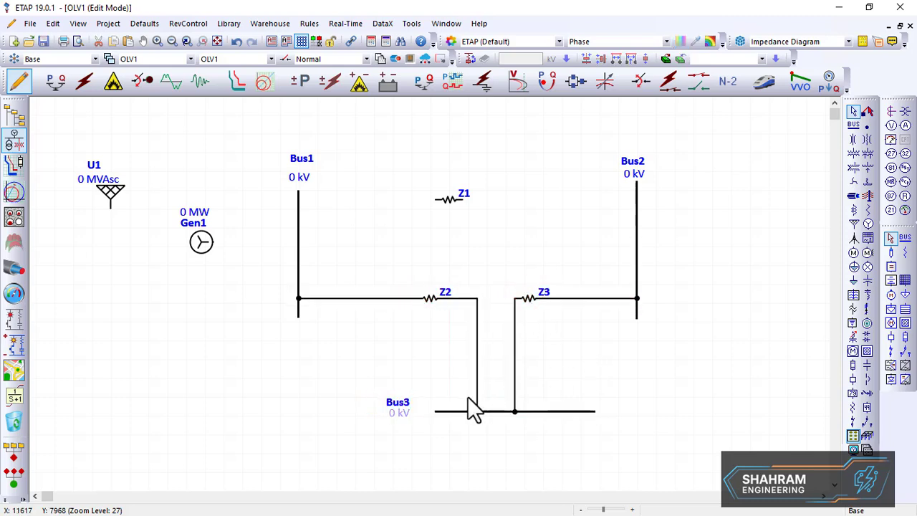
# Lengthen Bus3 slightly at its left end
pyautogui.click(429, 411)
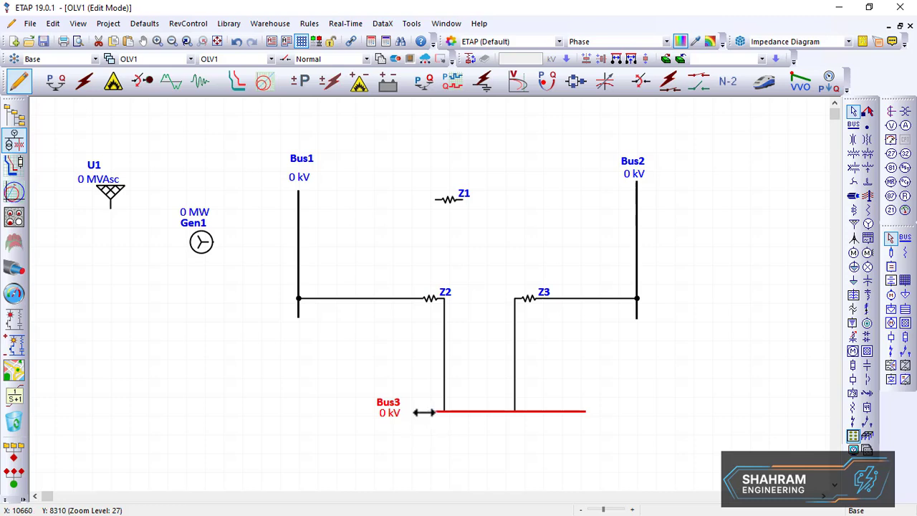
pyautogui.moveTo(424, 411); pyautogui.dragTo(410, 411)
pyautogui.click(484, 390)
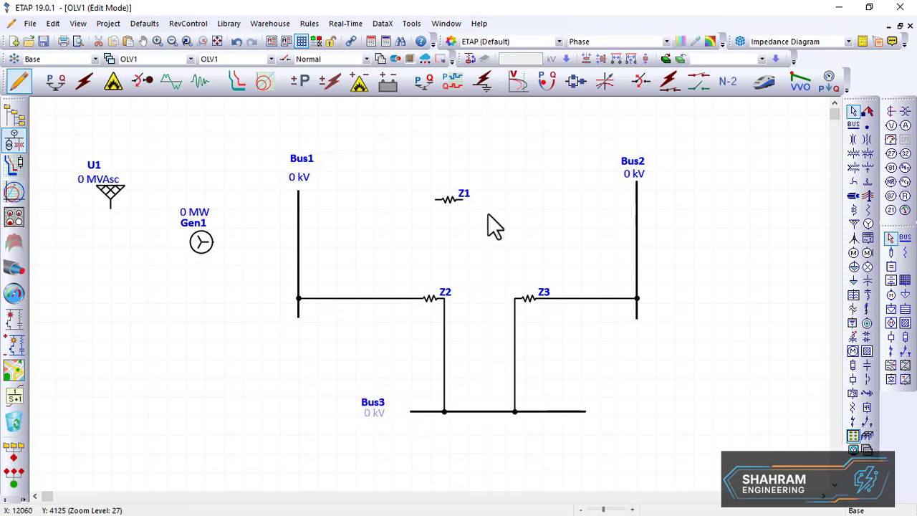
# Connect Z1 between Bus1 and Bus2 and centre it on the connection
pyautogui.moveTo(435, 200); pyautogui.dragTo(296, 201)
pyautogui.moveTo(464, 202); pyautogui.dragTo(635, 215)
pyautogui.click(460, 206)
pyautogui.moveTo(460, 206); pyautogui.dragTo(483, 222)
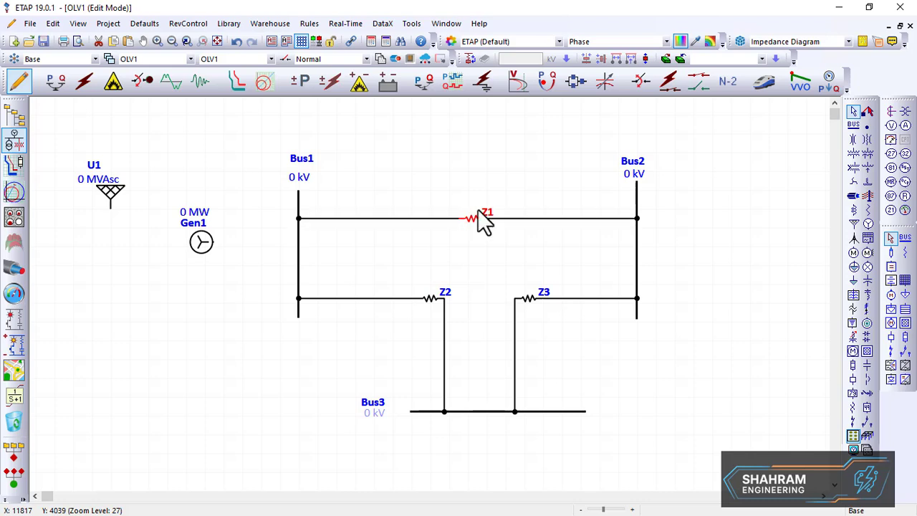
# Connect generator Gen1 to Bus1
pyautogui.click(436, 227)
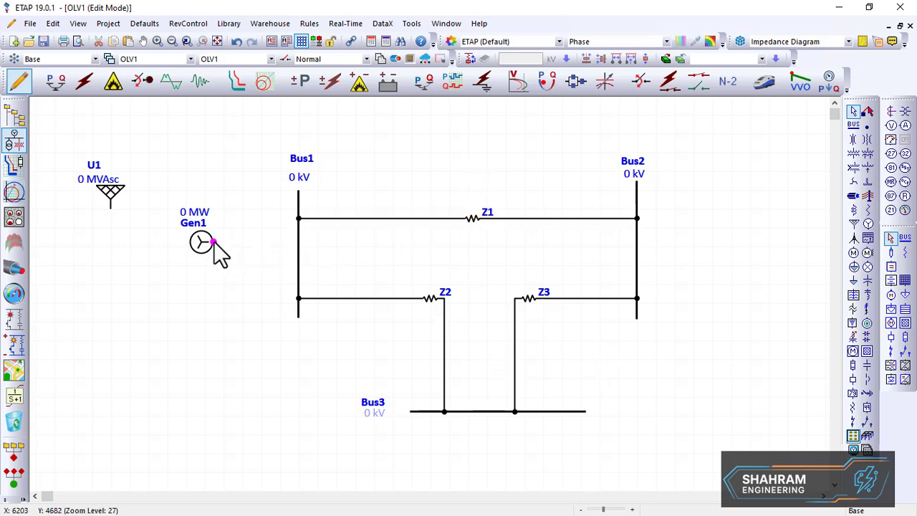
pyautogui.moveTo(214, 243); pyautogui.dragTo(300, 248)
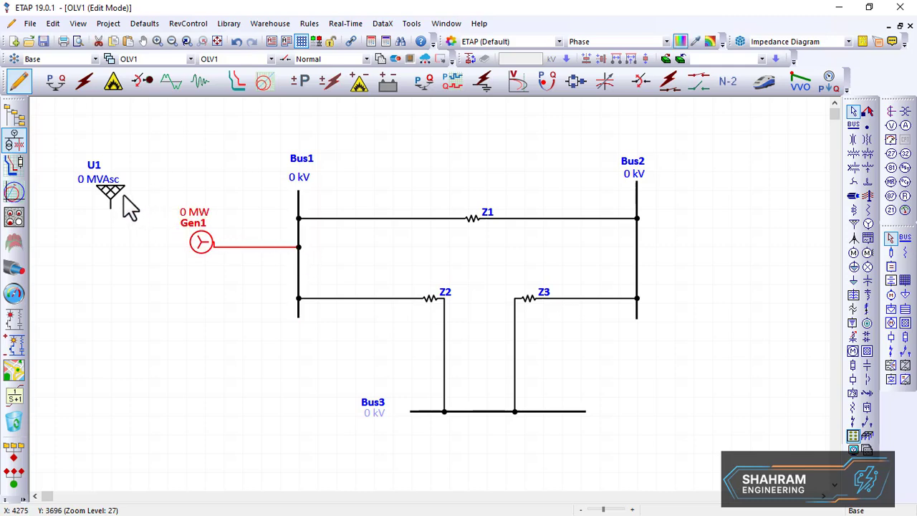
# Take utility U1 out of service and reposition it and Gen1 on the diagram
pyautogui.moveTo(113, 197); pyautogui.dragTo(150, 321)
pyautogui.rightClick(149, 313)
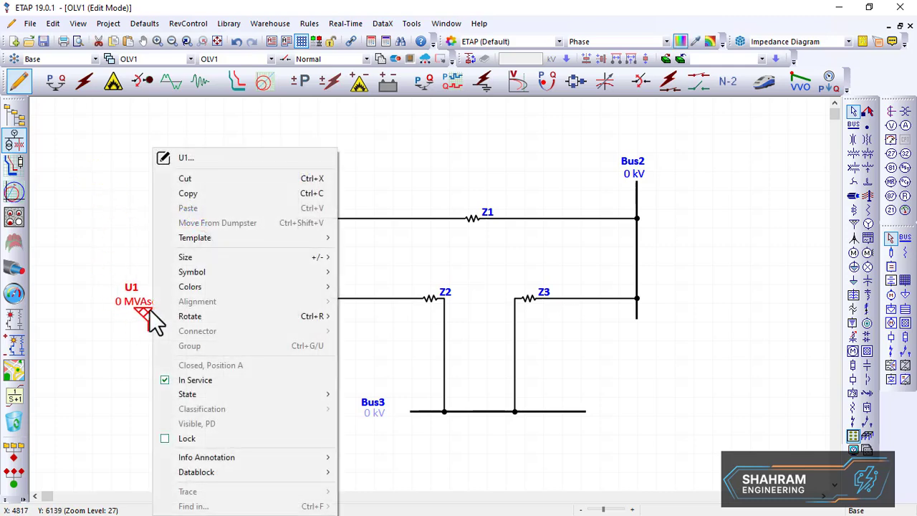
pyautogui.click(167, 381)
pyautogui.click(201, 330)
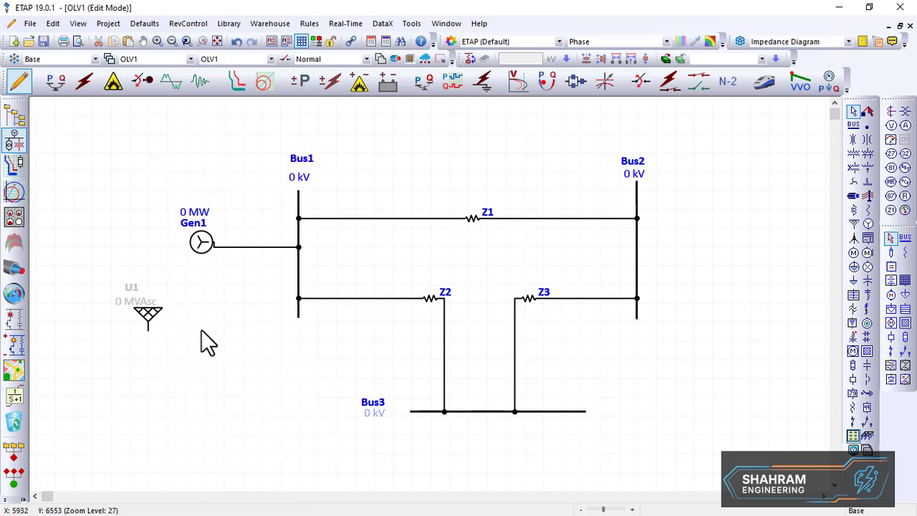
pyautogui.click(172, 331)
pyautogui.moveTo(172, 331); pyautogui.dragTo(137, 195)
pyautogui.click(178, 266)
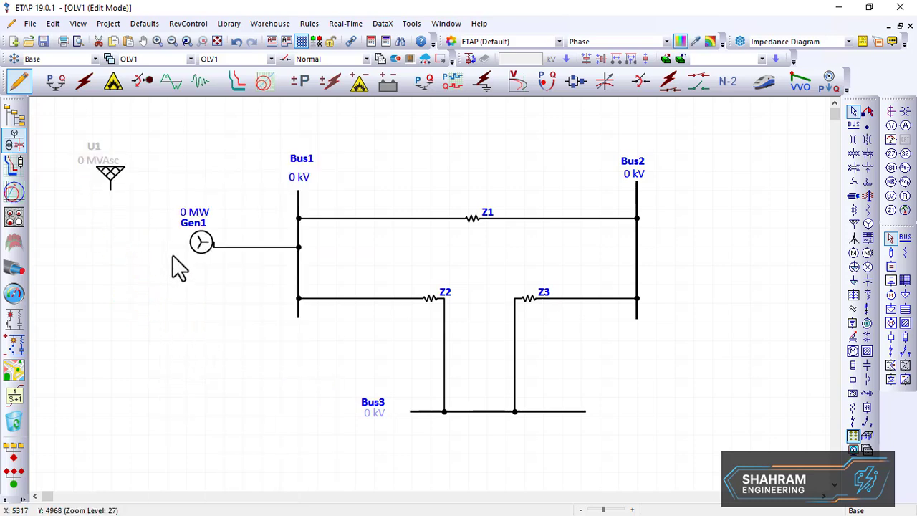
pyautogui.moveTo(215, 260)
pyautogui.mouseDown()
pyautogui.moveTo(205, 264)
pyautogui.moveTo(210, 273)
pyautogui.mouseUp()
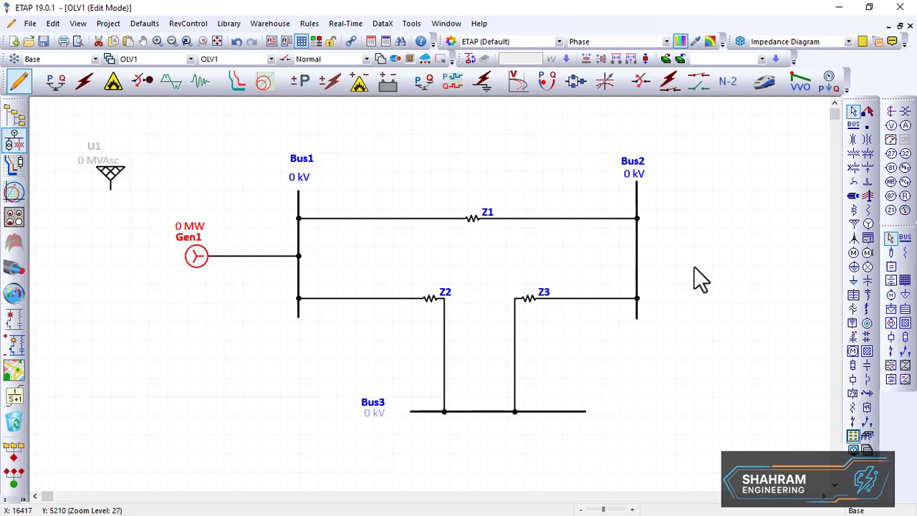
# Place a static load and a lumped load to the right of Bus2
pyautogui.click(853, 282)
pyautogui.click(725, 231)
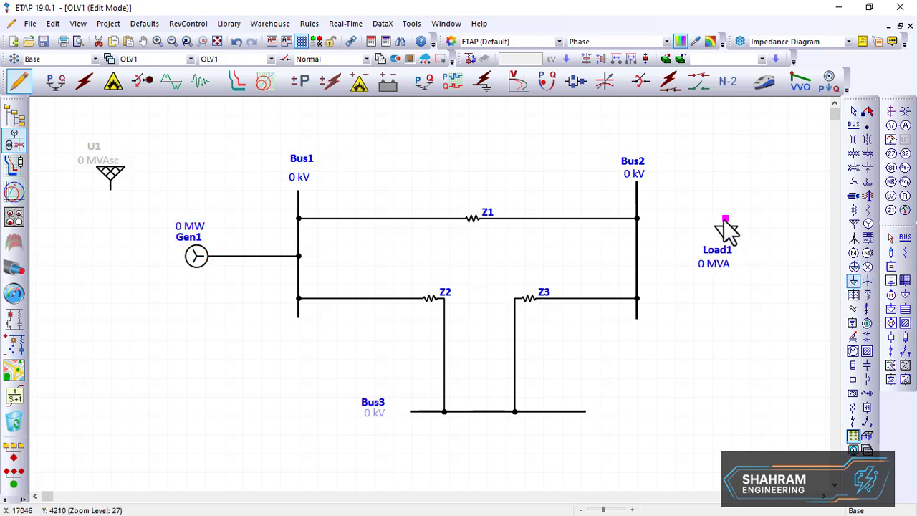
pyautogui.click(856, 269)
pyautogui.click(716, 320)
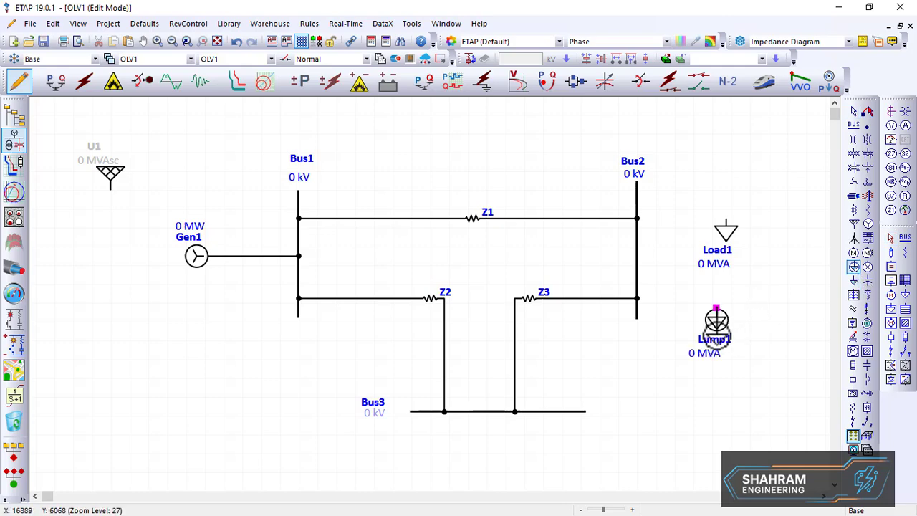
# Open the Load1 static load editor, review its loading ratings, close it, and delete Load1
pyautogui.doubleClick(728, 227)
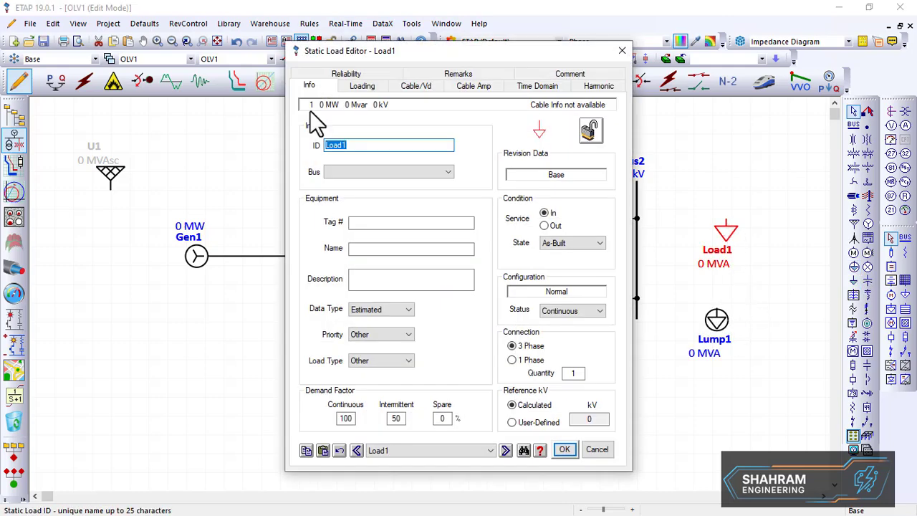
pyautogui.click(346, 85)
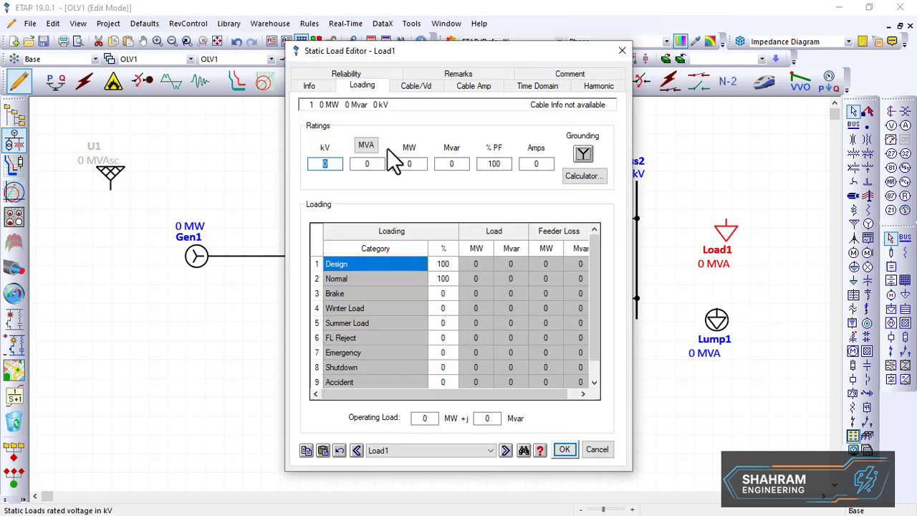
pyautogui.write('0')
pyautogui.click(422, 165)
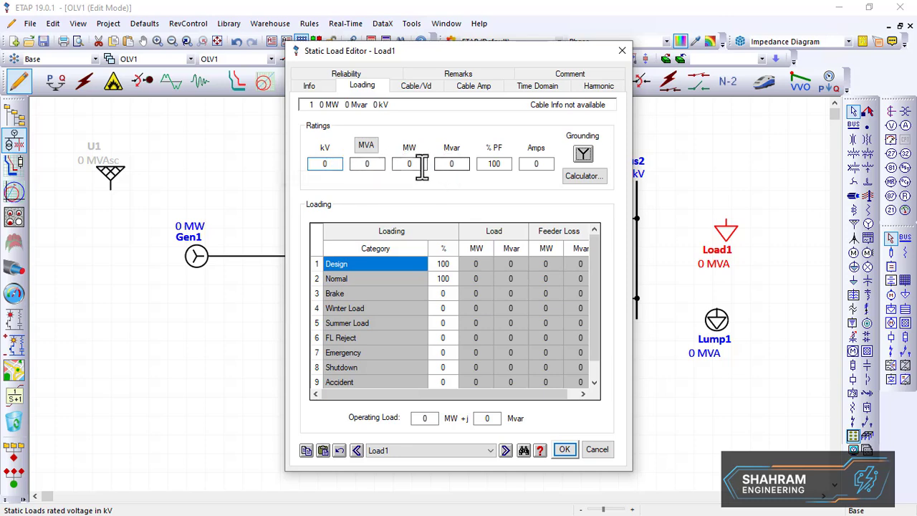
pyautogui.click(463, 165)
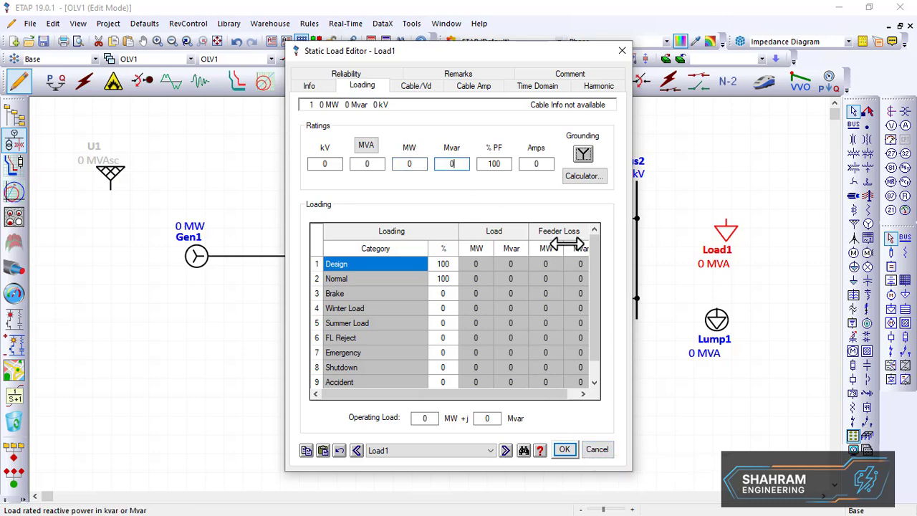
pyautogui.click(622, 52)
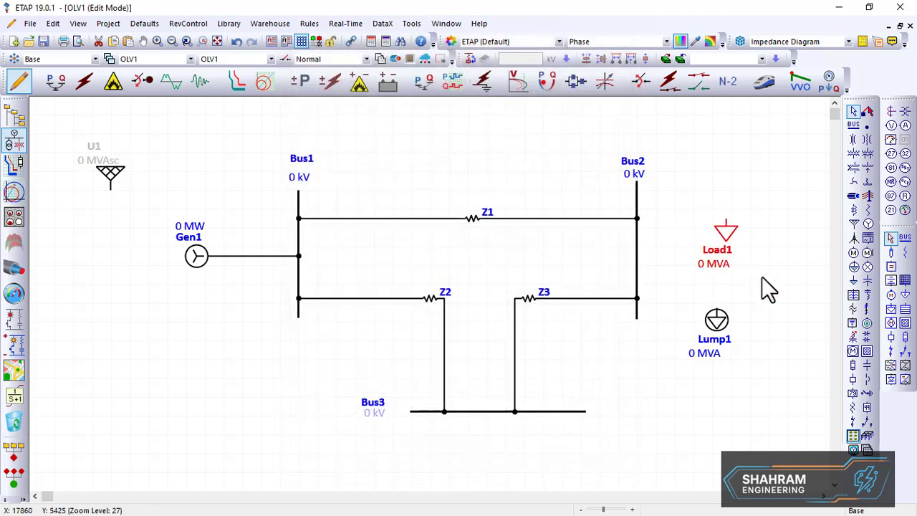
pyautogui.press('Delete')
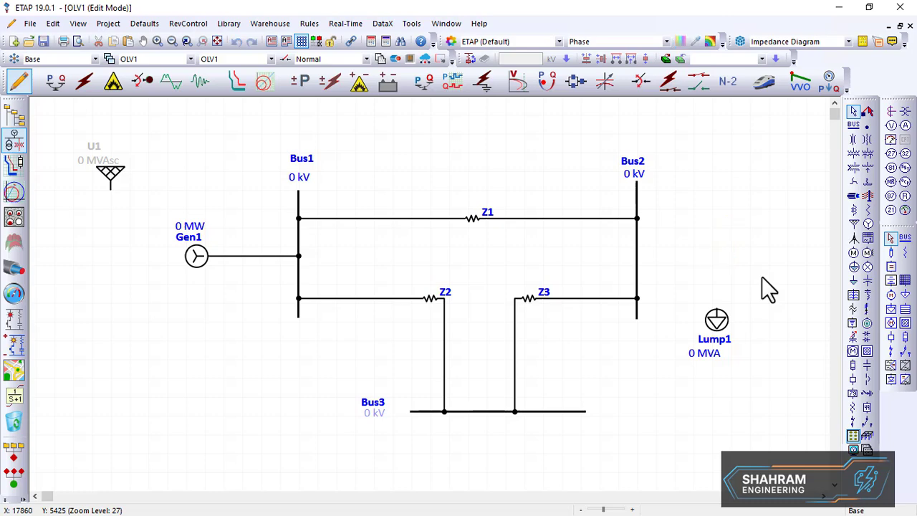
# Set Lump1's load type to 72% constant kVA and 28% constant Z
pyautogui.doubleClick(719, 321)
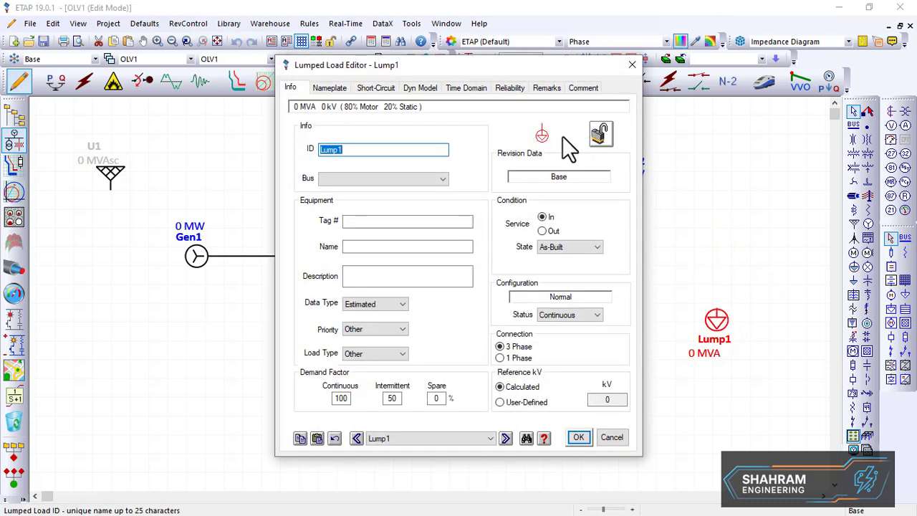
pyautogui.click(330, 87)
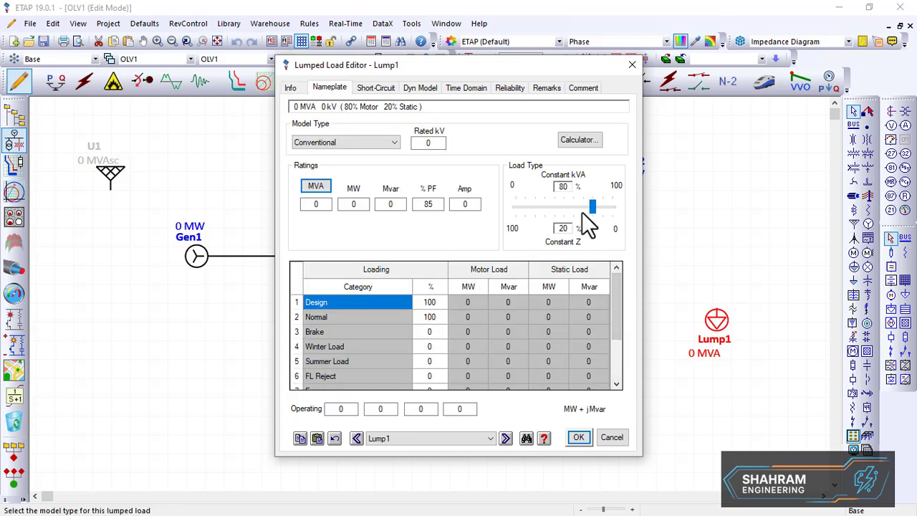
pyautogui.moveTo(552, 208); pyautogui.dragTo(585, 210)
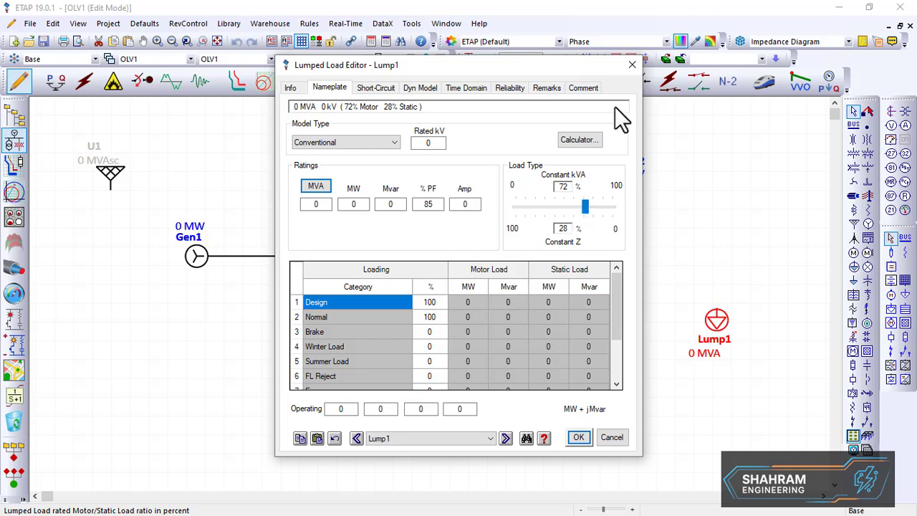
pyautogui.click(632, 66)
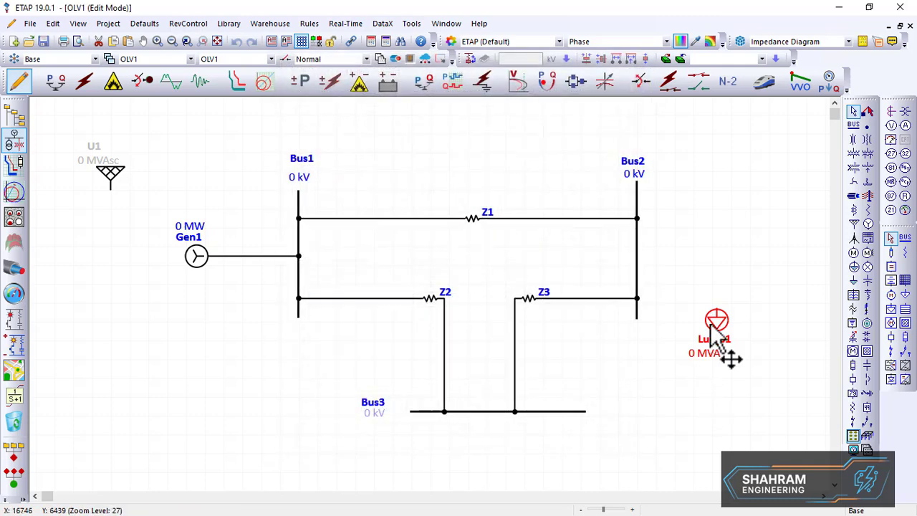
# Connect lumped load Lump1 to Bus2
pyautogui.moveTo(710, 326); pyautogui.dragTo(637, 252)
pyautogui.click(787, 278)
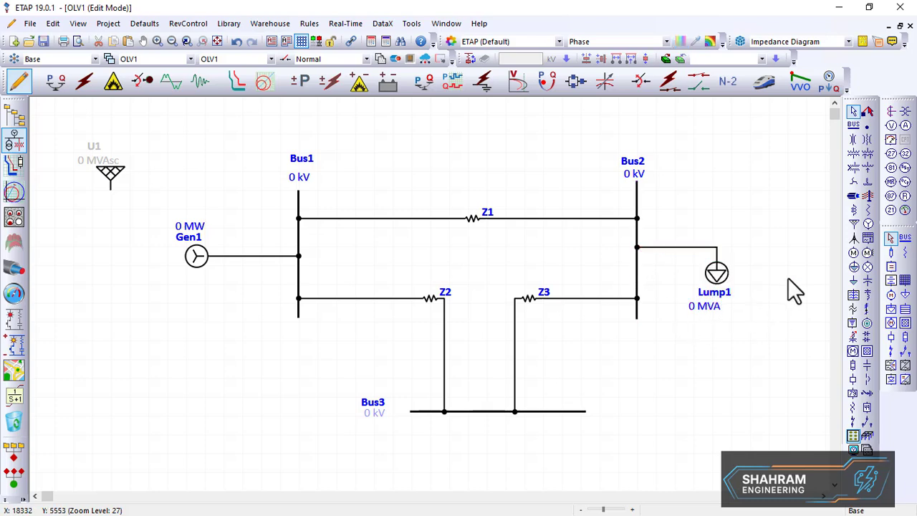
# Place a second lumped load below Bus3 and connect it to Bus3
pyautogui.click(854, 267)
pyautogui.click(491, 435)
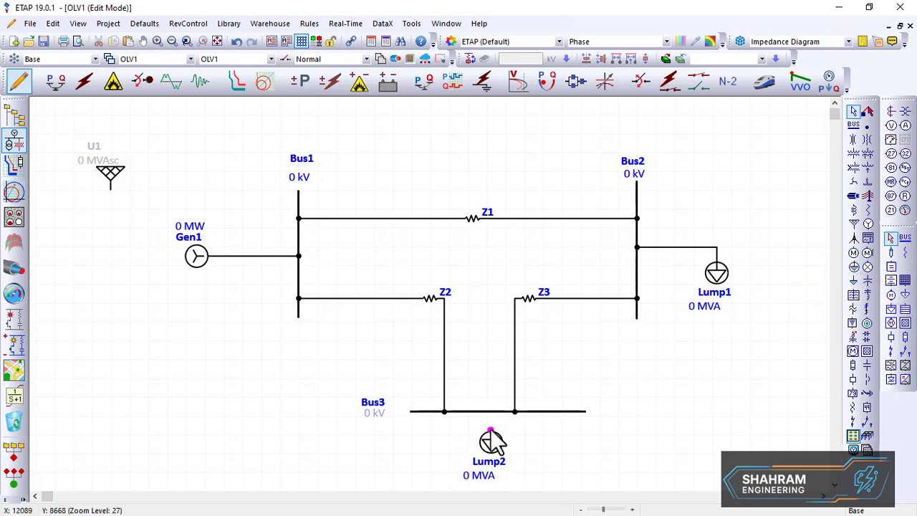
pyautogui.moveTo(491, 431); pyautogui.dragTo(488, 412)
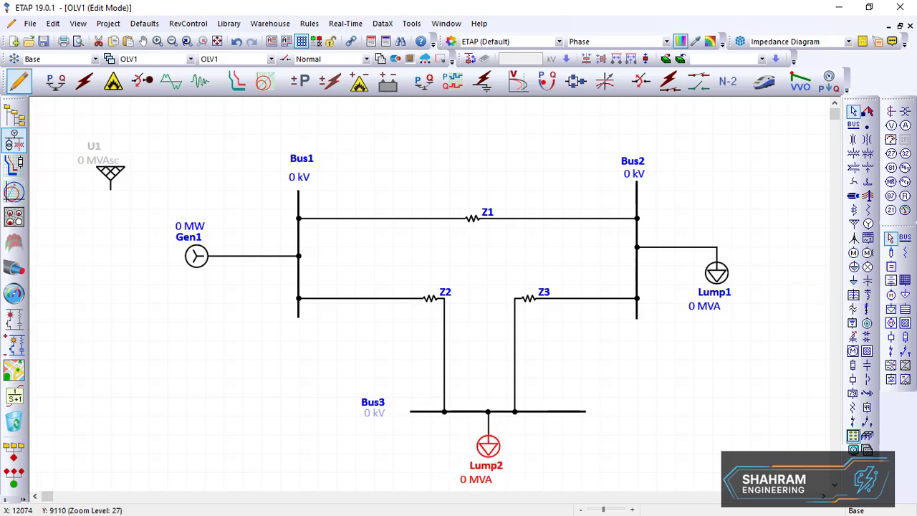
# Shift Lump1 slightly right and Lump2 slightly down to tidy the one-line diagram
pyautogui.scroll(-2, 347, 439)
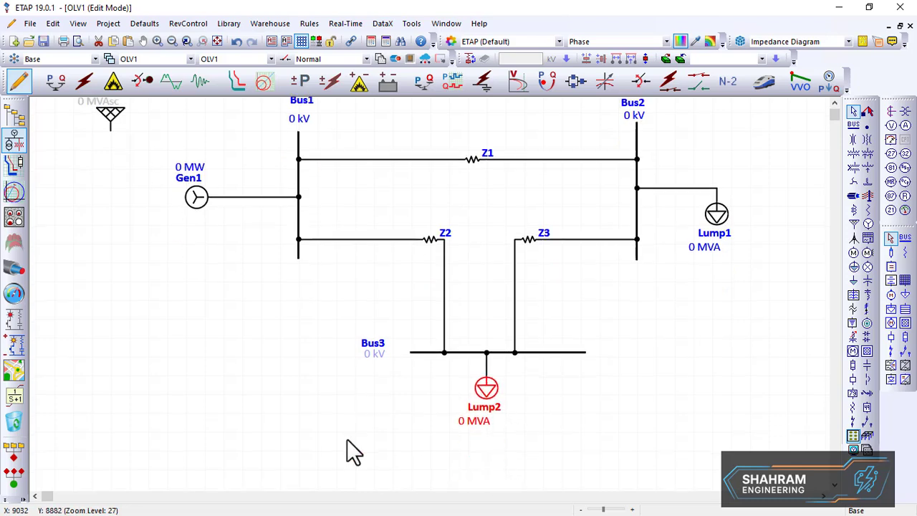
pyautogui.scroll(2, 346, 438)
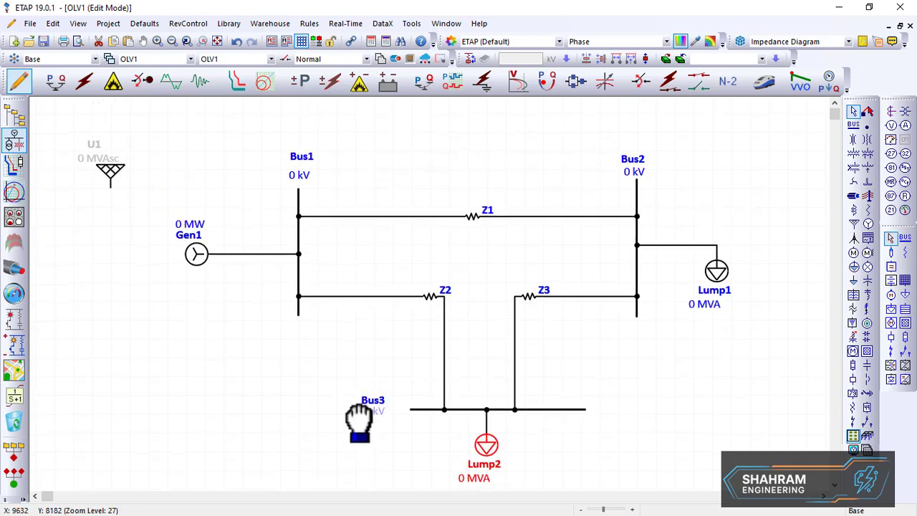
pyautogui.moveTo(359, 422); pyautogui.dragTo(365, 385)
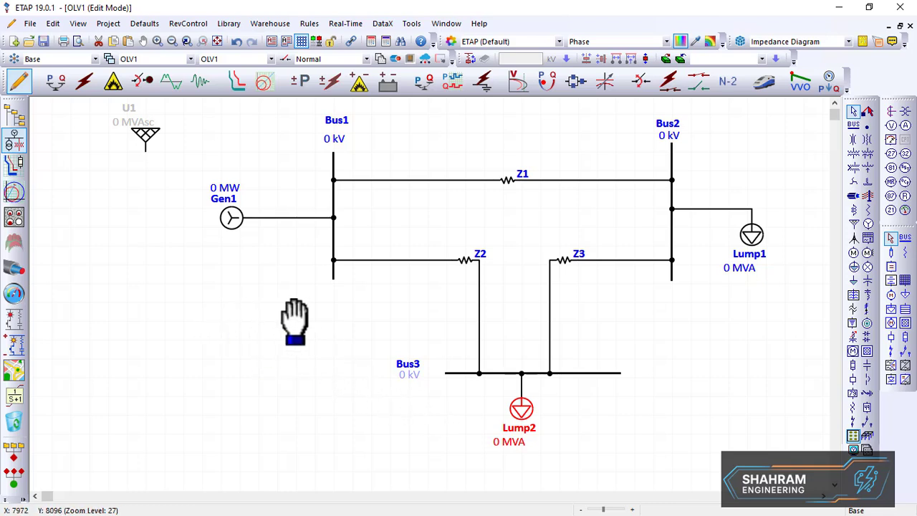
pyautogui.moveTo(319, 318); pyautogui.dragTo(283, 332)
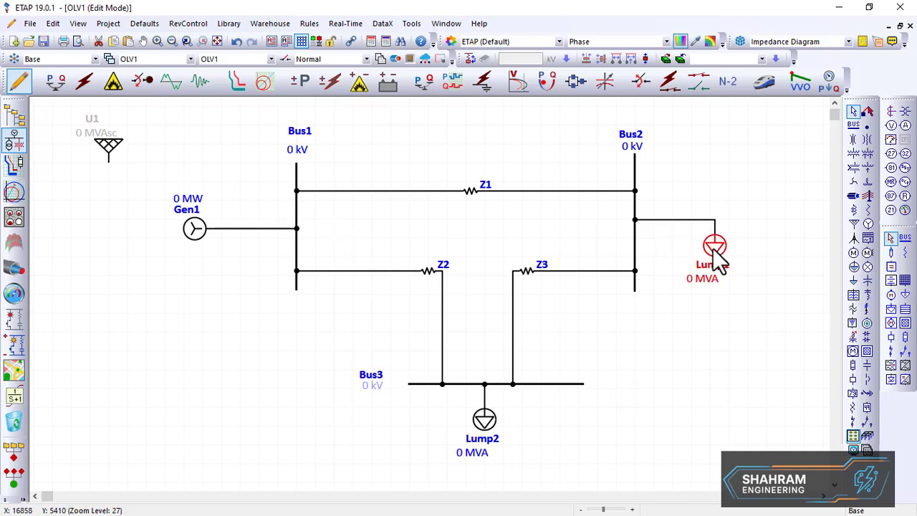
pyautogui.moveTo(715, 249); pyautogui.dragTo(739, 257)
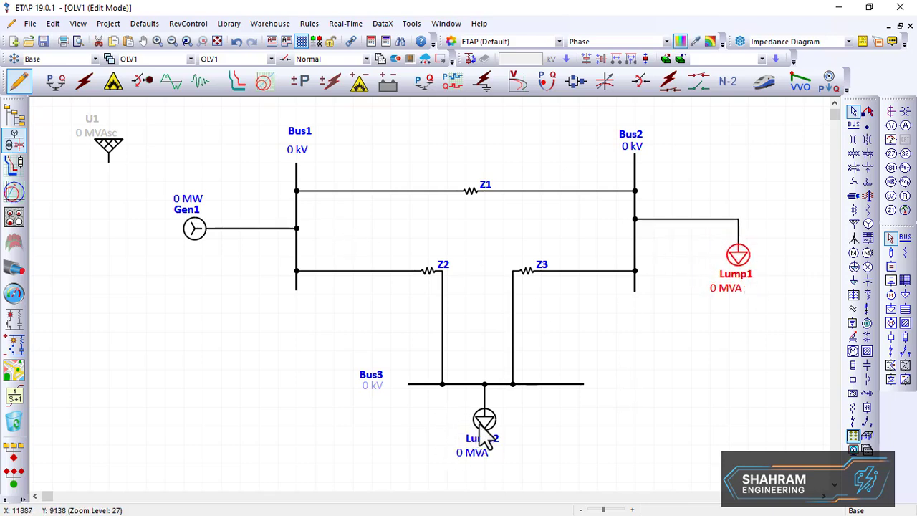
pyautogui.moveTo(484, 426); pyautogui.dragTo(484, 440)
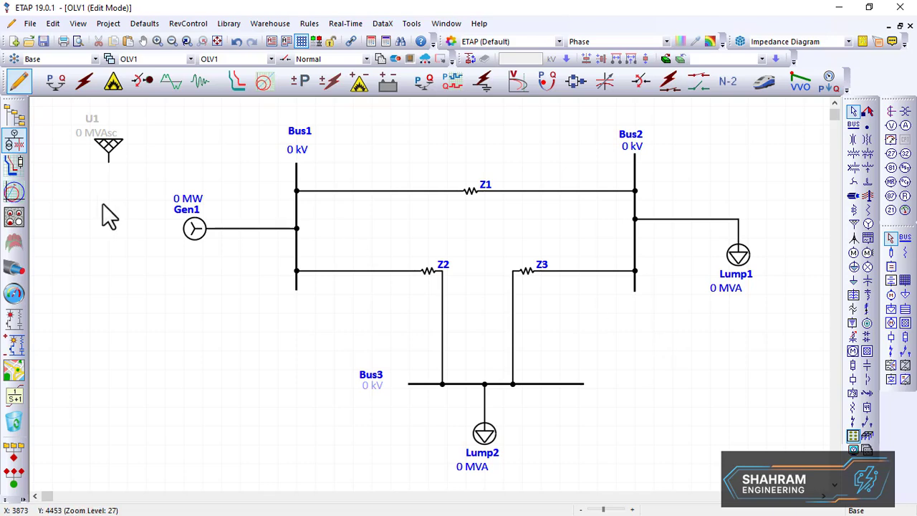
# Open Gen1's editor and set its rated voltage to 1.05 kV on the Rating page
pyautogui.click(195, 228)
pyautogui.doubleClick(194, 228)
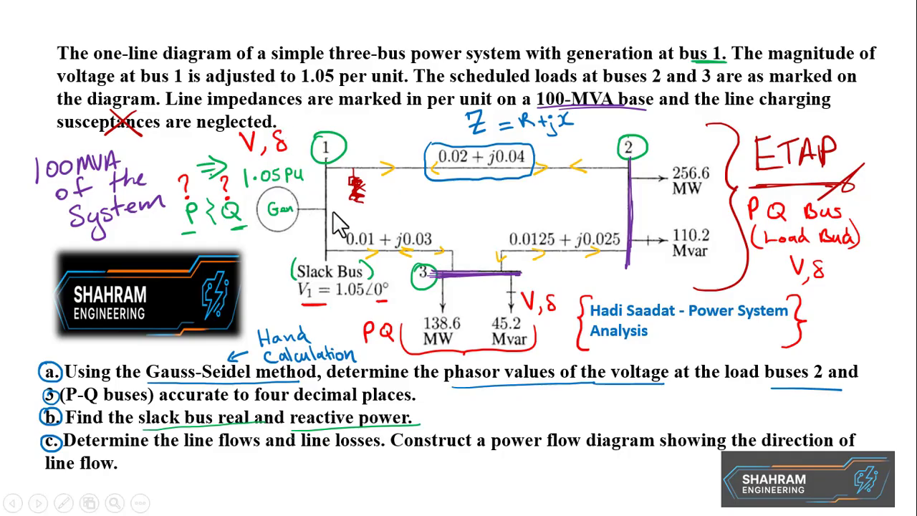
pyautogui.hotkey('ctrl', 'p')
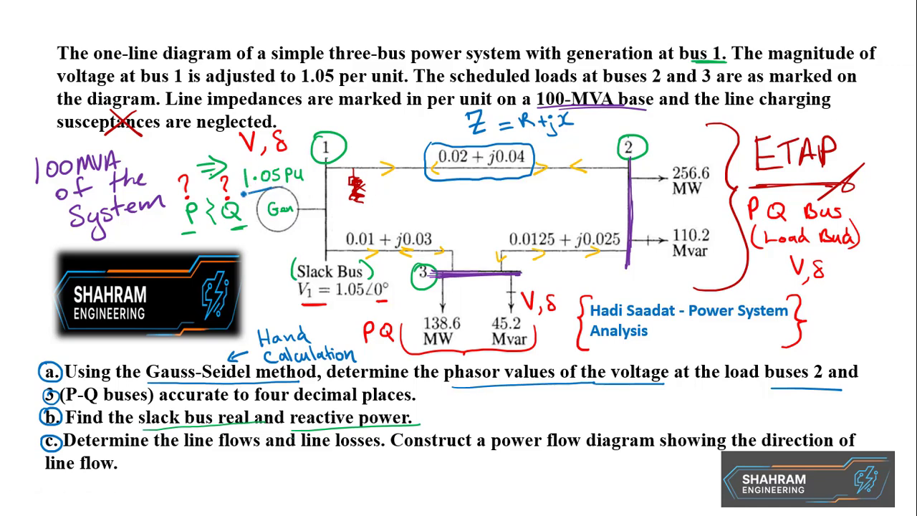
pyautogui.moveTo(244, 192); pyautogui.dragTo(275, 185)
pyautogui.hotkey('alt', 'Tab')
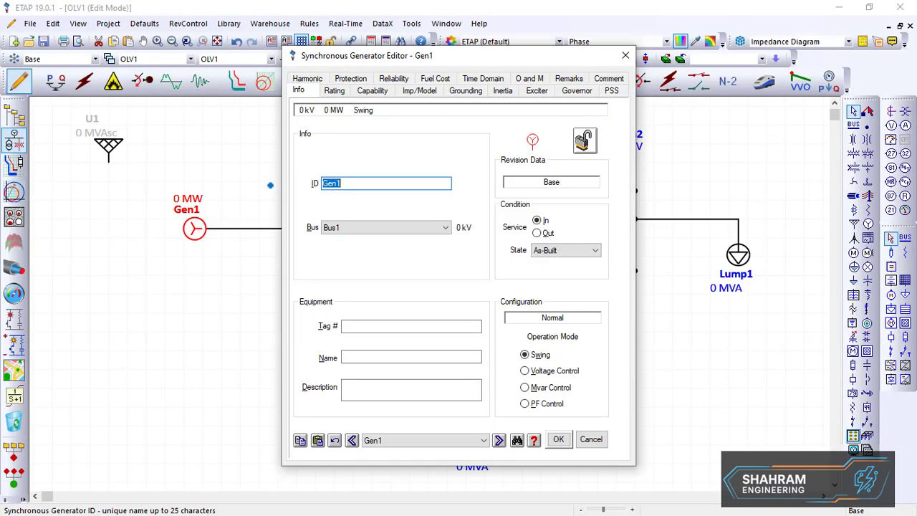
pyautogui.click(335, 91)
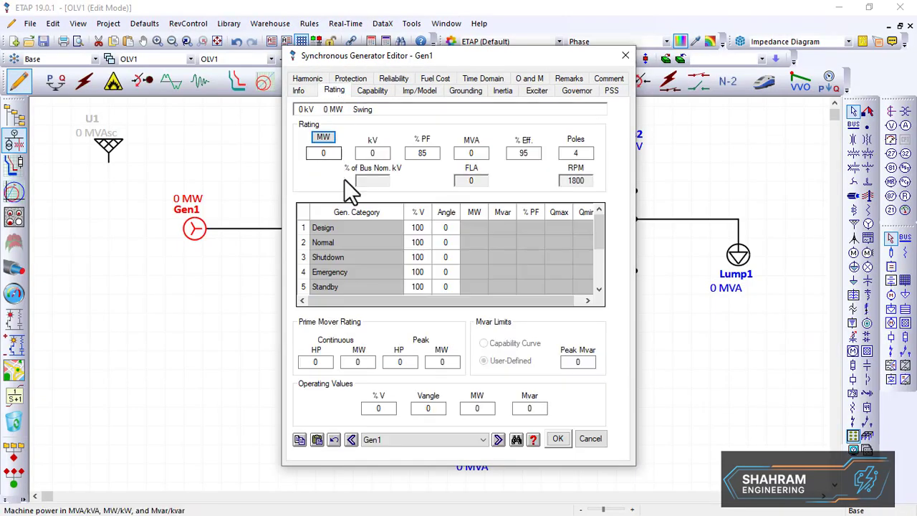
pyautogui.press('Tab')
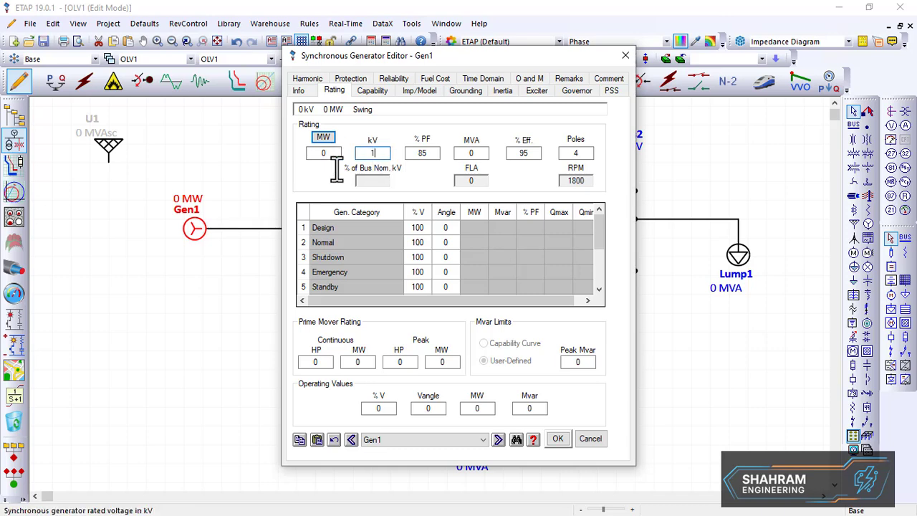
pyautogui.press('Tab')
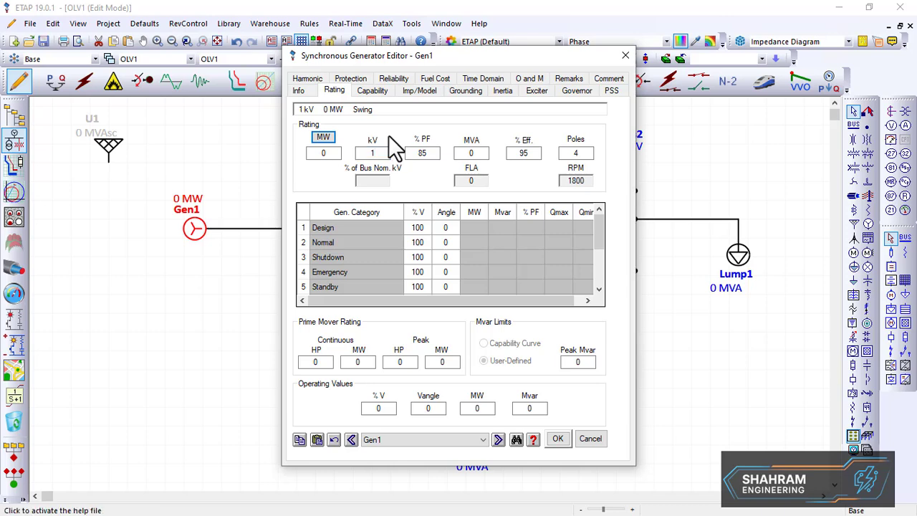
pyautogui.click(432, 153)
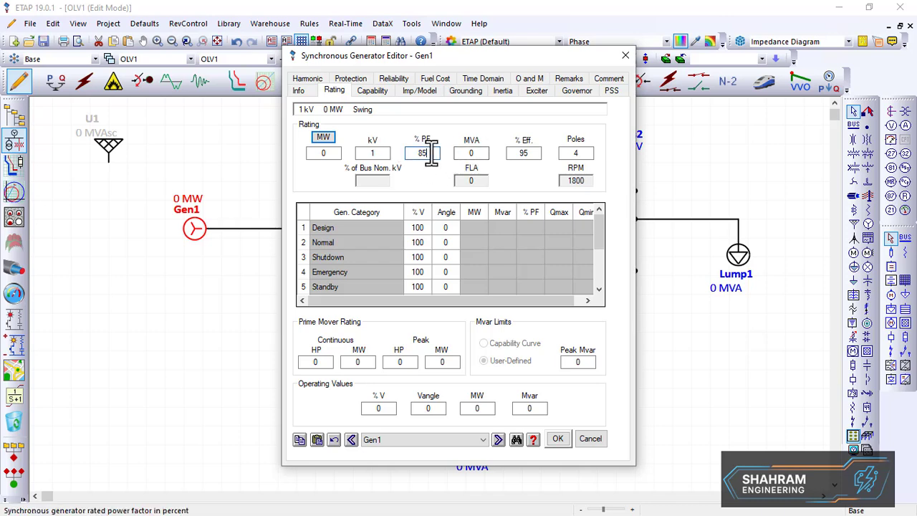
pyautogui.click(473, 153)
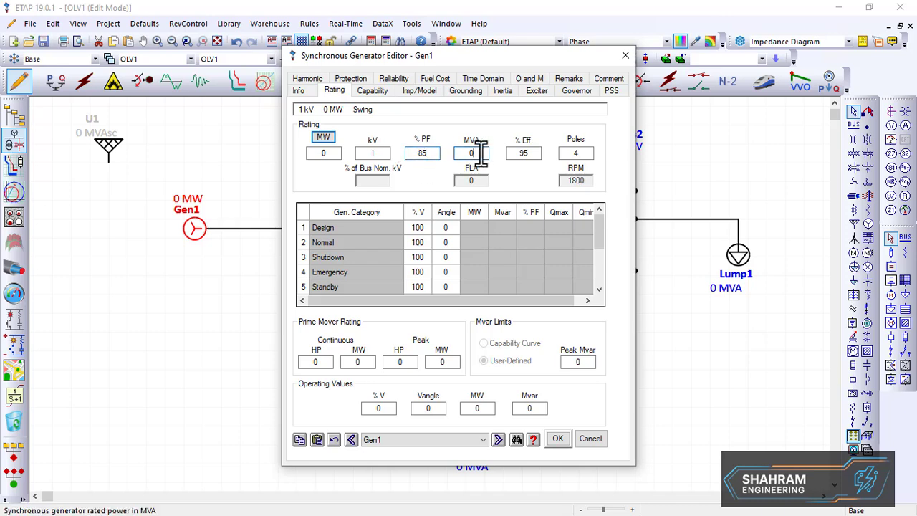
pyautogui.click(373, 152)
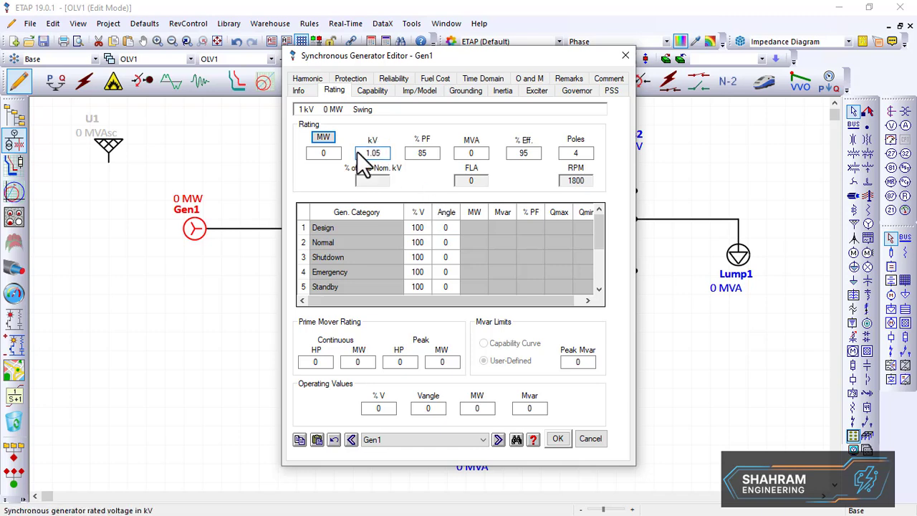
pyautogui.click(415, 182)
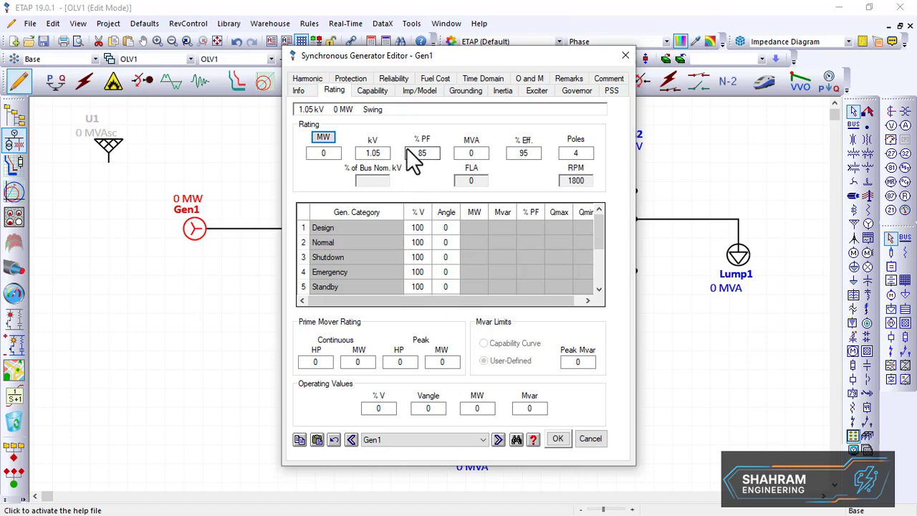
# Set Gen1's rated power to 100 MVA and apply the generator changes
pyautogui.click(427, 366)
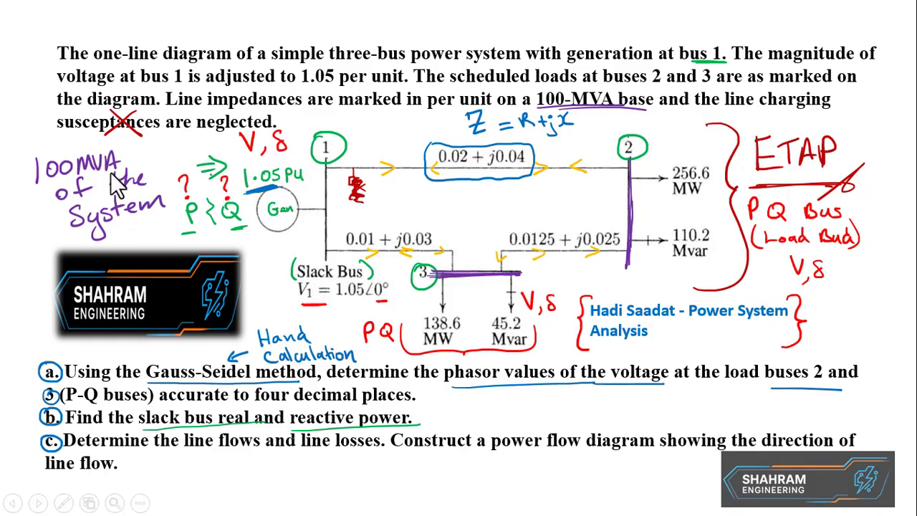
pyautogui.moveTo(30, 152)
pyautogui.mouseDown()
pyautogui.moveTo(27, 202)
pyautogui.moveTo(46, 204)
pyautogui.mouseUp()
pyautogui.moveTo(121, 137); pyautogui.dragTo(144, 170)
pyautogui.moveTo(30, 200); pyautogui.dragTo(120, 171)
pyautogui.moveTo(11, 208); pyautogui.dragTo(125, 171)
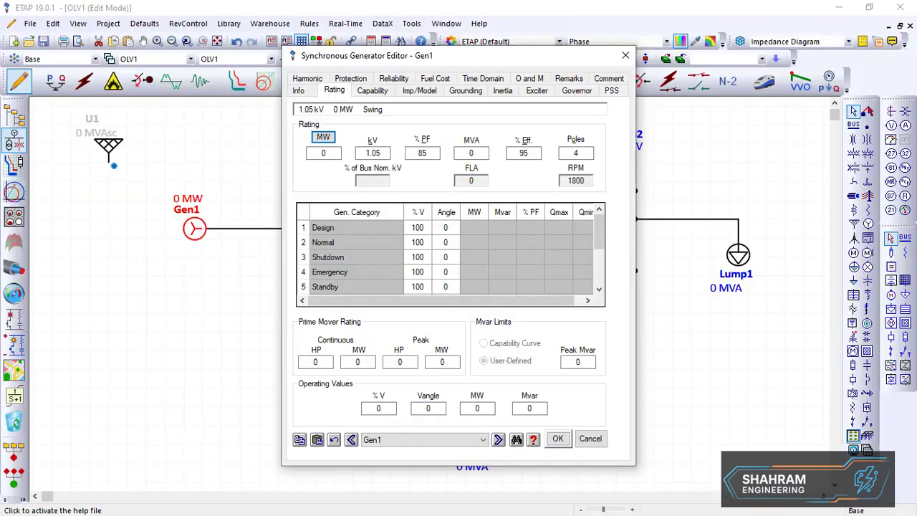
pyautogui.click(473, 152)
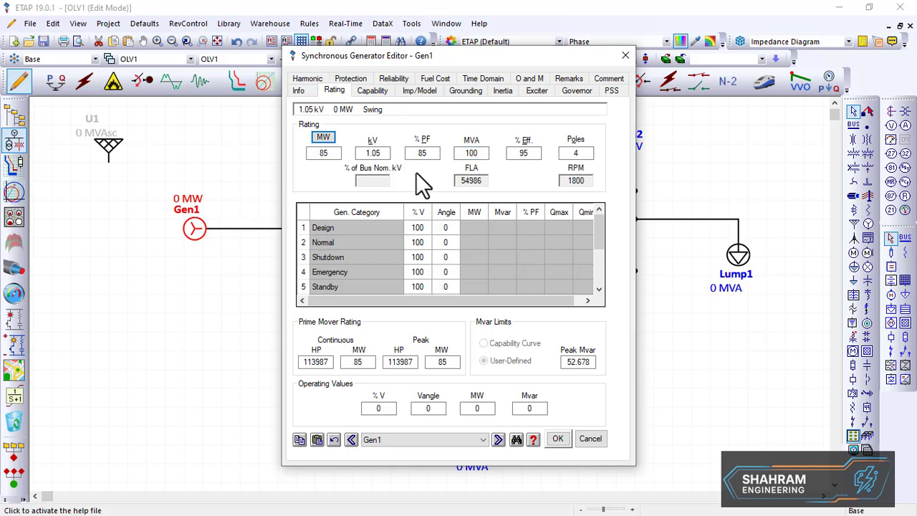
pyautogui.click(557, 441)
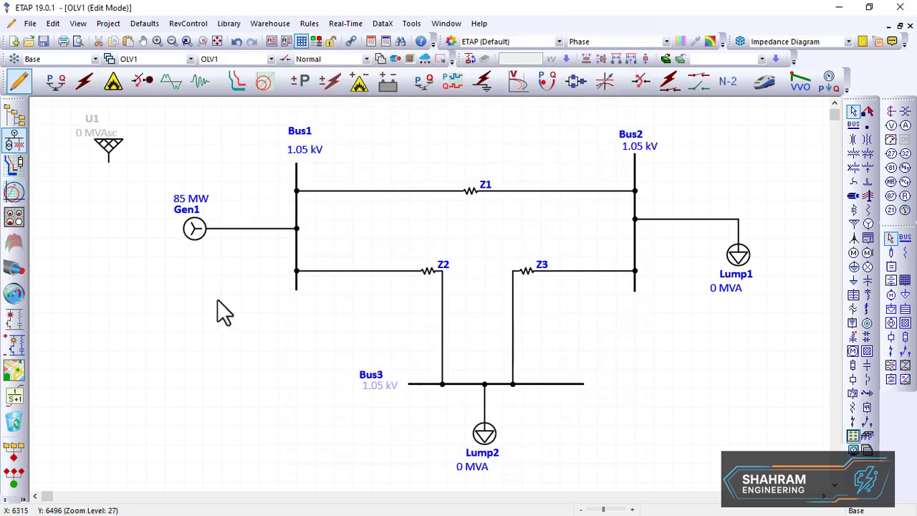
# Reopen Gen1's editor to review its info and rating settings, then close it
pyautogui.doubleClick(198, 231)
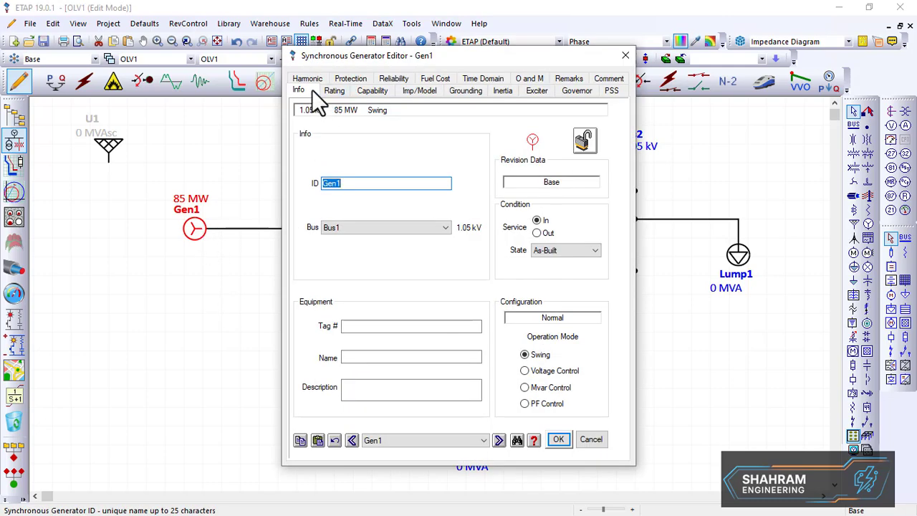
pyautogui.click(308, 79)
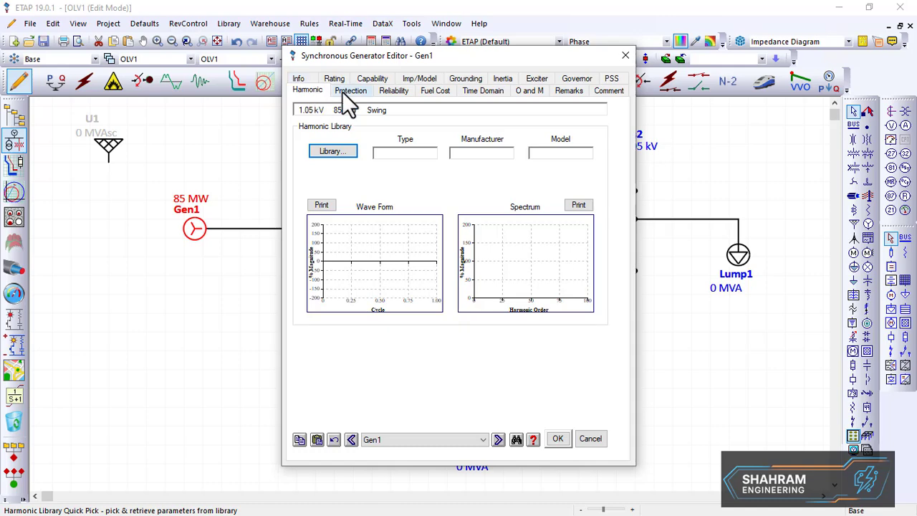
pyautogui.click(625, 56)
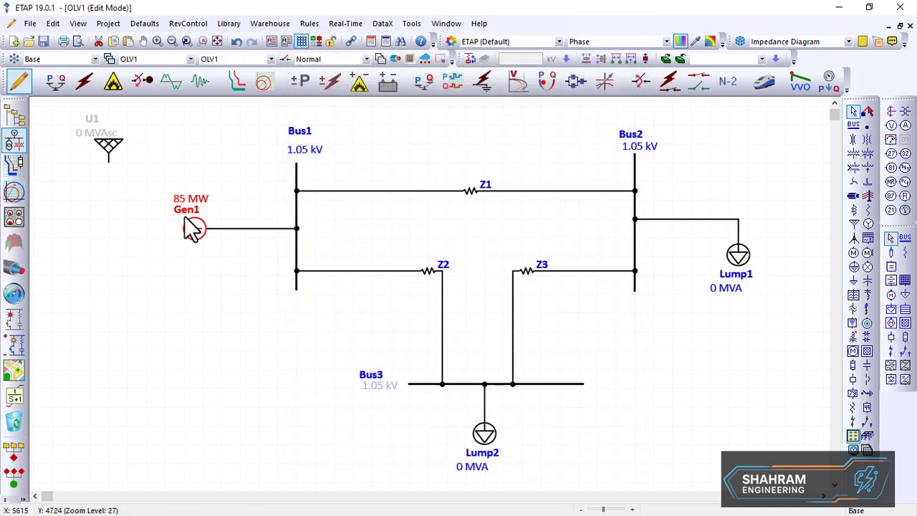
pyautogui.doubleClick(195, 229)
pyautogui.click(333, 91)
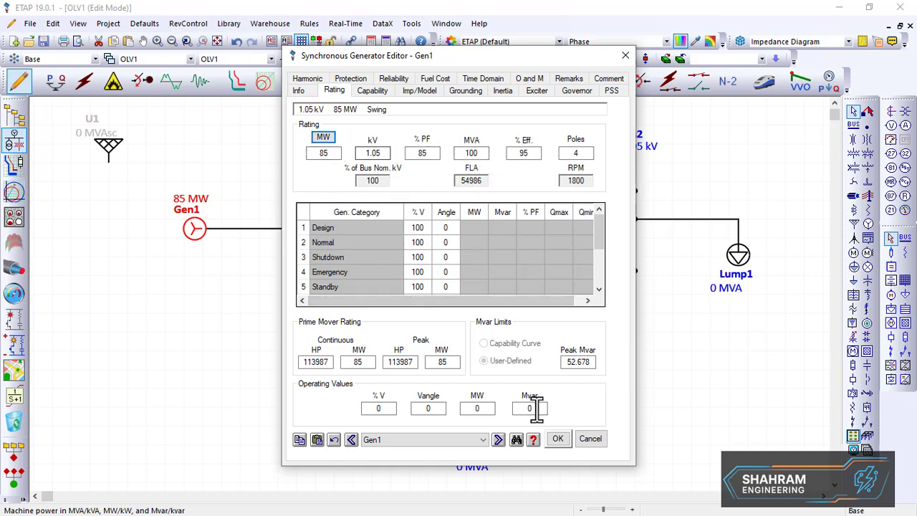
pyautogui.click(557, 439)
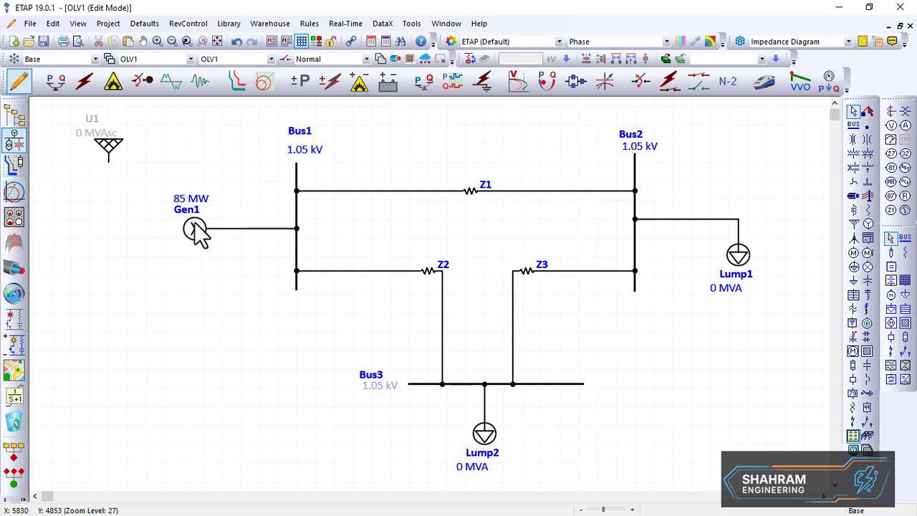
# Open Bus1's editor to review its nominal voltage and initial bus voltage, then close it
pyautogui.moveTo(198, 232); pyautogui.dragTo(297, 210)
pyautogui.doubleClick(296, 210)
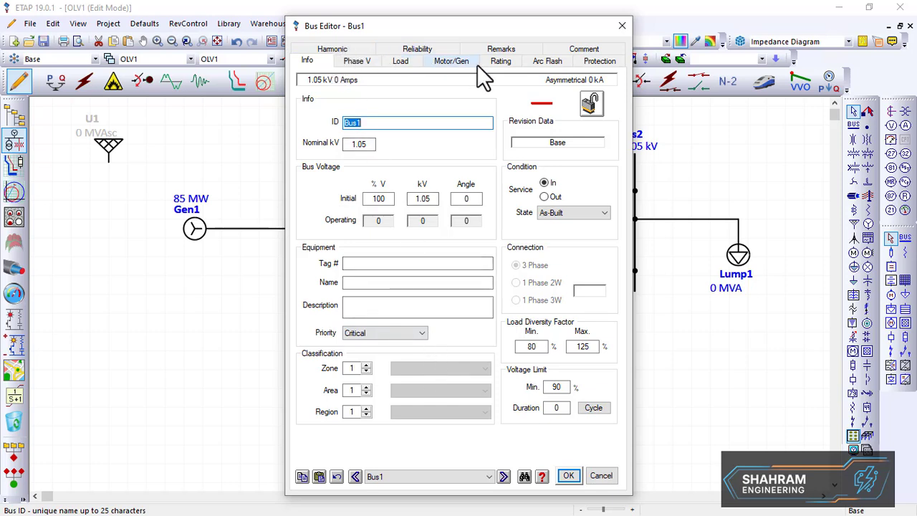
pyautogui.hotkey('alt', 'Tab')
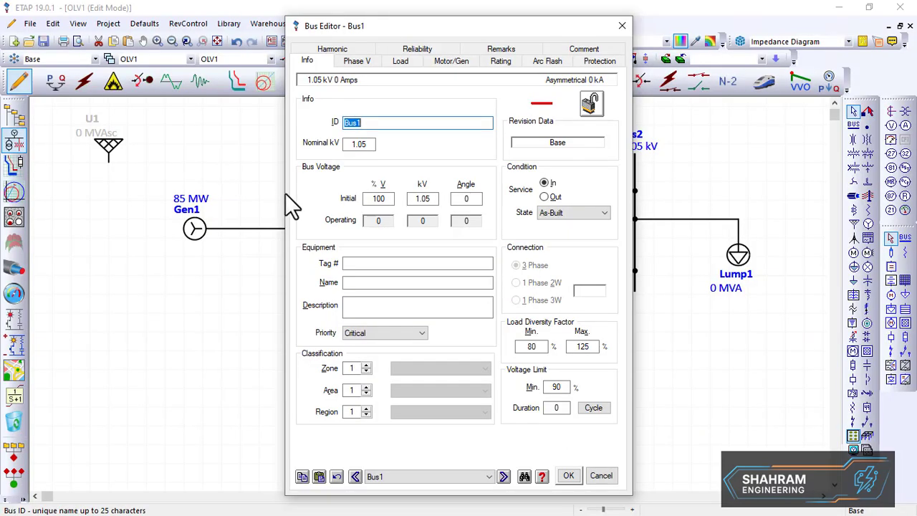
pyautogui.click(569, 476)
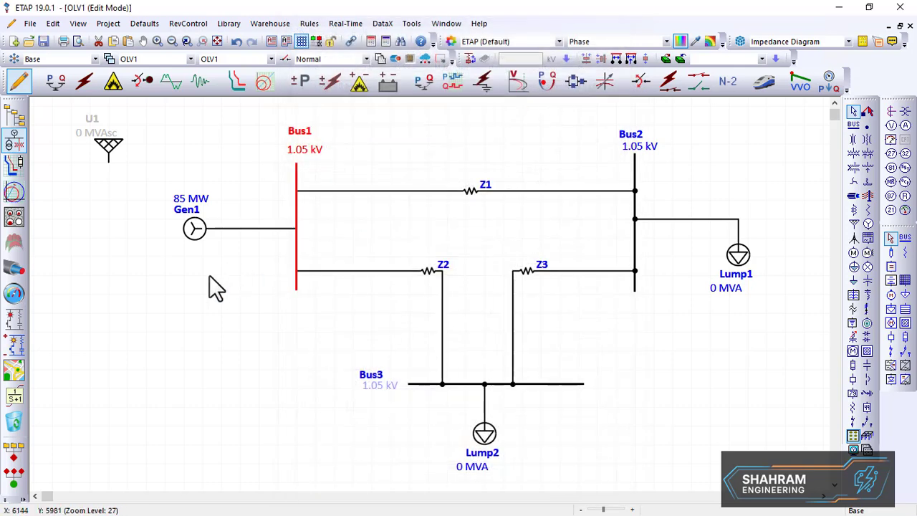
pyautogui.doubleClick(312, 237)
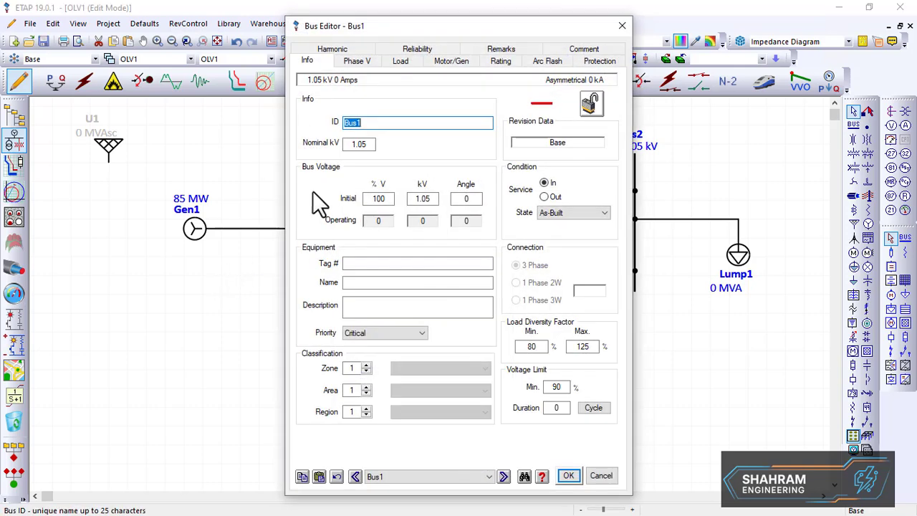
pyautogui.click(566, 474)
pyautogui.click(217, 325)
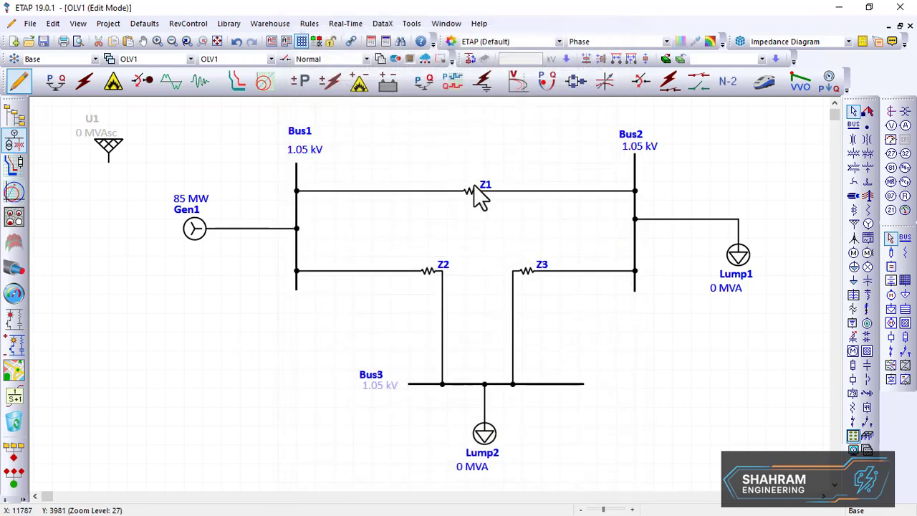
# Set Bus2's nominal voltage to 1 kV
pyautogui.doubleClick(633, 178)
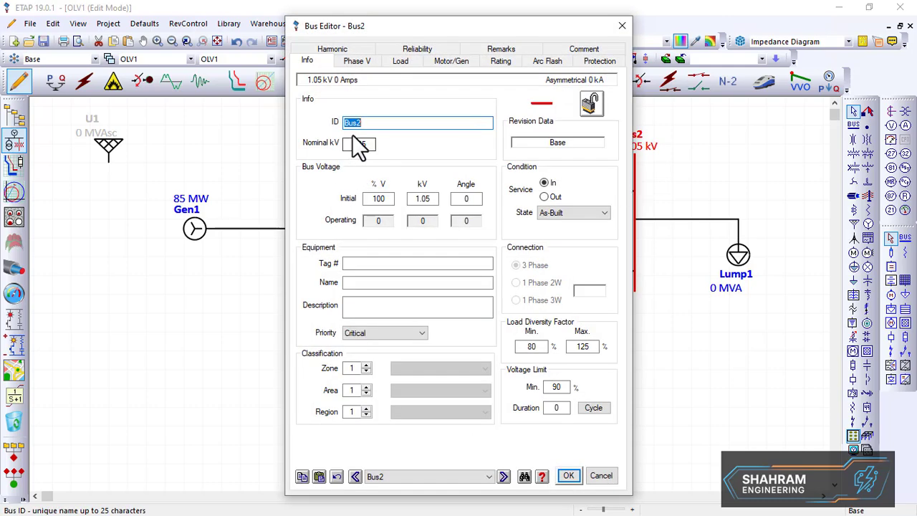
pyautogui.doubleClick(361, 144)
pyautogui.write('1')
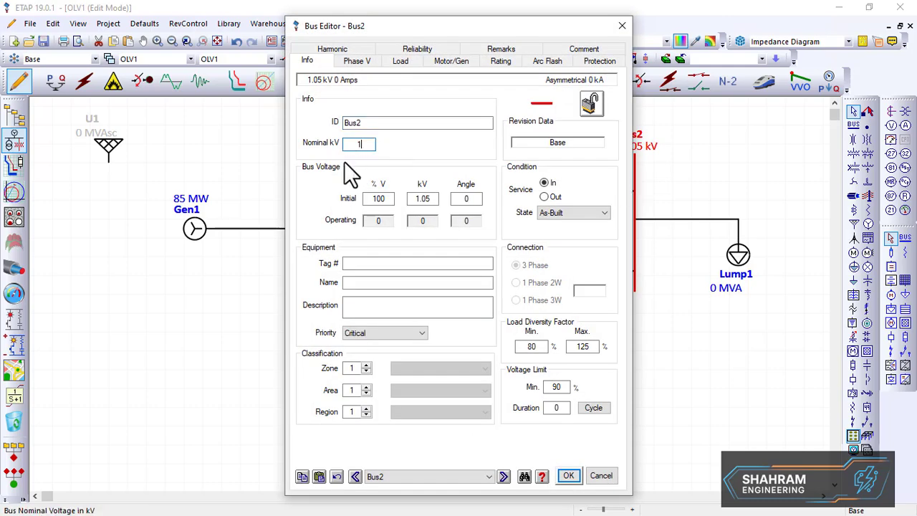
pyautogui.click(566, 476)
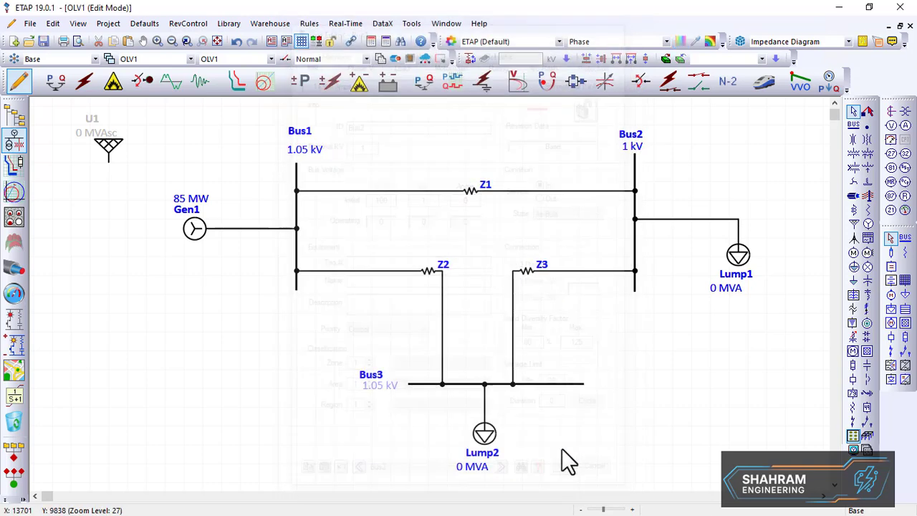
# Set Bus1's nominal voltage to 1 kV and apply the bus changes
pyautogui.doubleClick(297, 172)
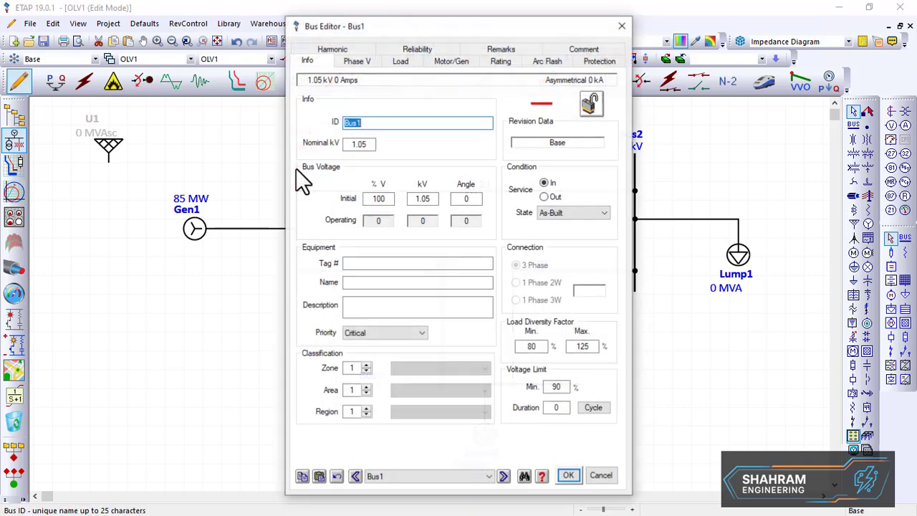
pyautogui.moveTo(373, 145); pyautogui.dragTo(313, 156)
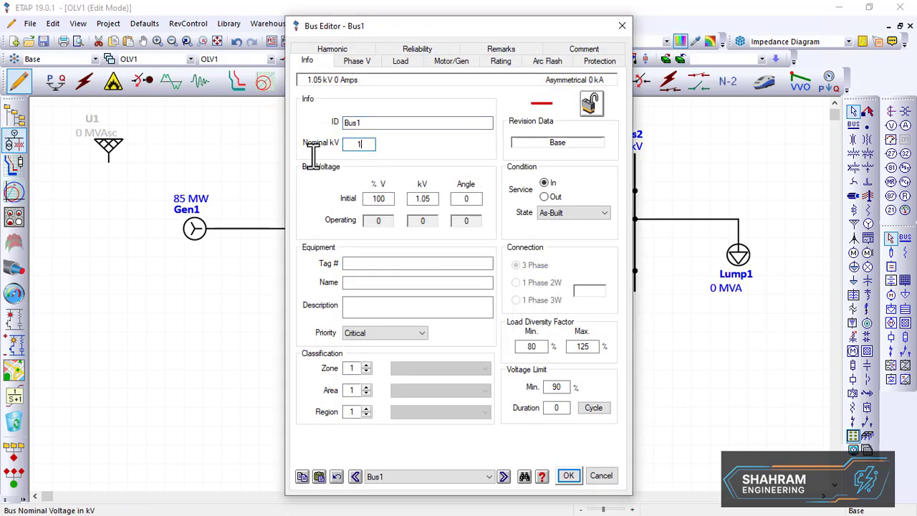
pyautogui.write('1')
pyautogui.click(569, 475)
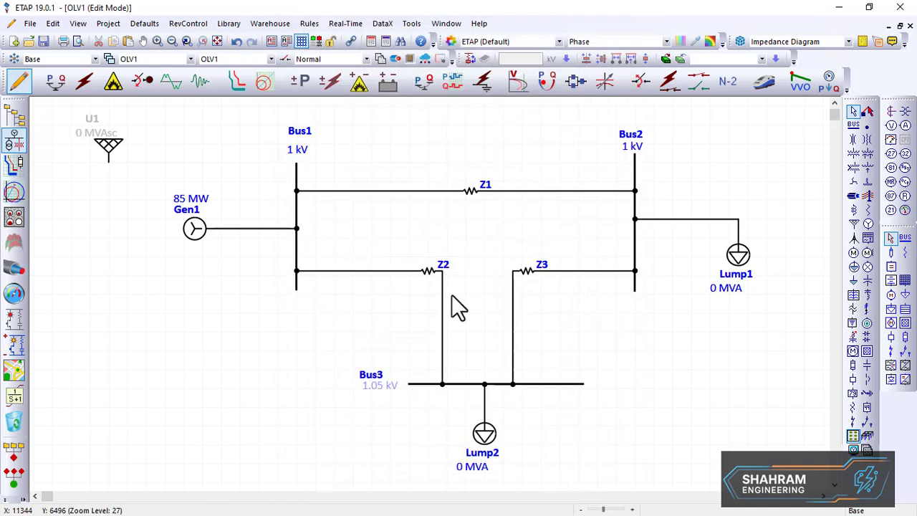
# Set Bus3's nominal voltage to 1 kV and apply the bus changes
pyautogui.doubleClick(420, 384)
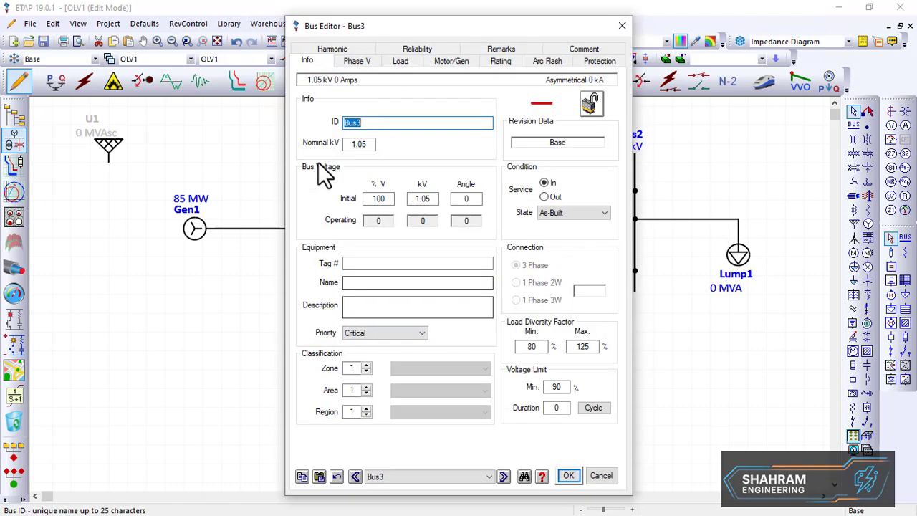
pyautogui.moveTo(373, 144); pyautogui.dragTo(307, 174)
pyautogui.write('1')
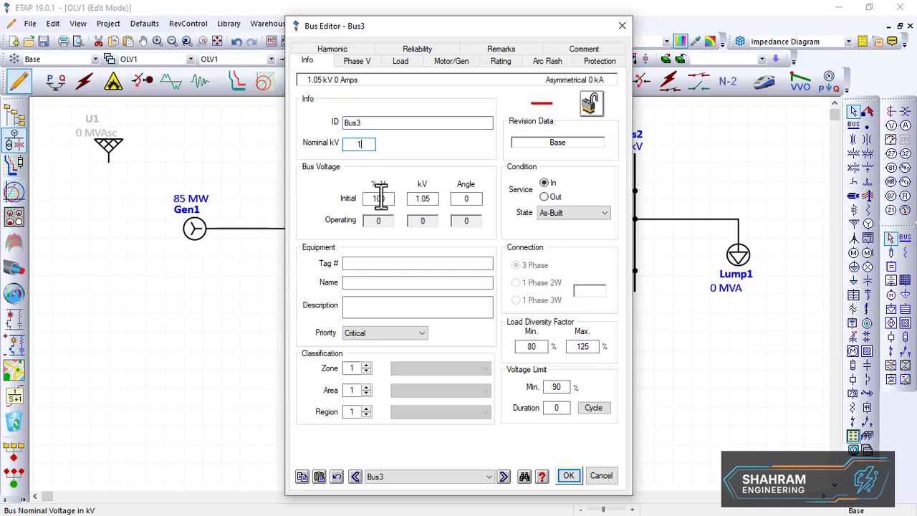
pyautogui.click(569, 476)
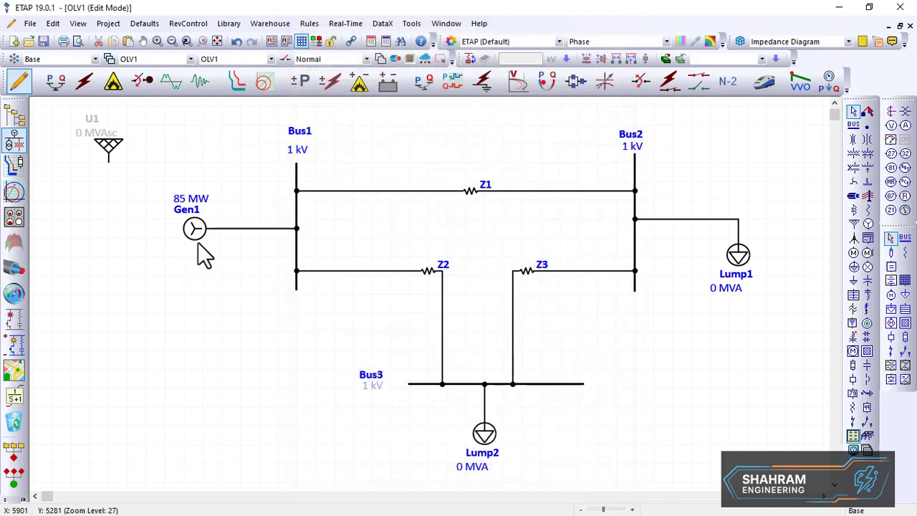
# Open Gen1's editor to check its rating settings, then close it
pyautogui.doubleClick(197, 233)
pyautogui.click(335, 91)
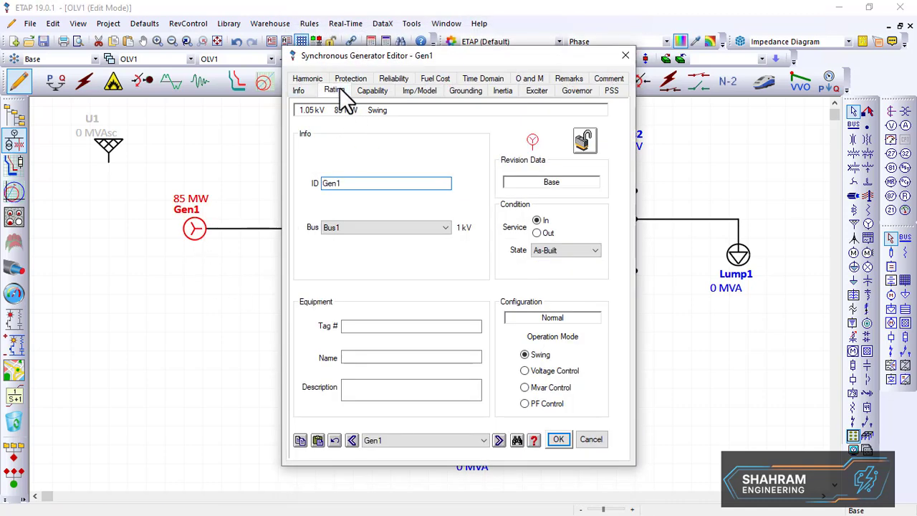
pyautogui.click(558, 439)
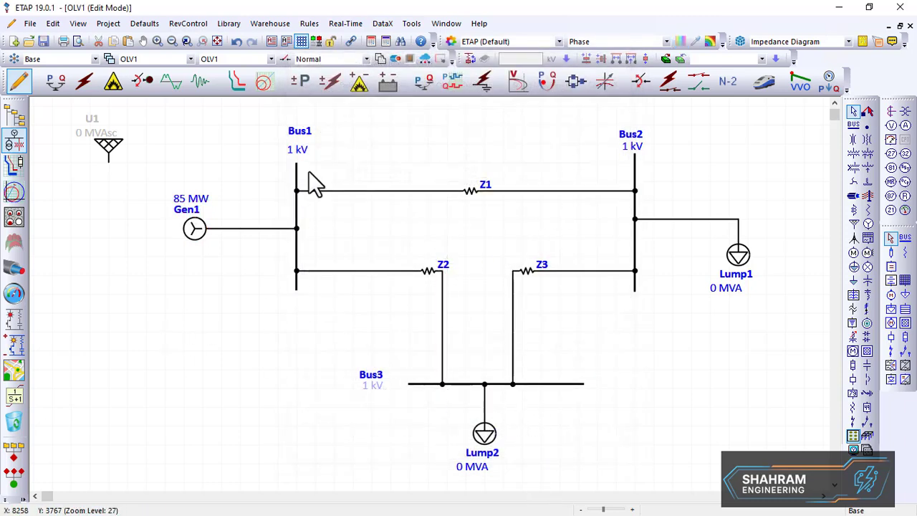
# Move Bus3's label slightly lower on the one-line diagram
pyautogui.moveTo(377, 377); pyautogui.dragTo(377, 393)
pyautogui.click(496, 331)
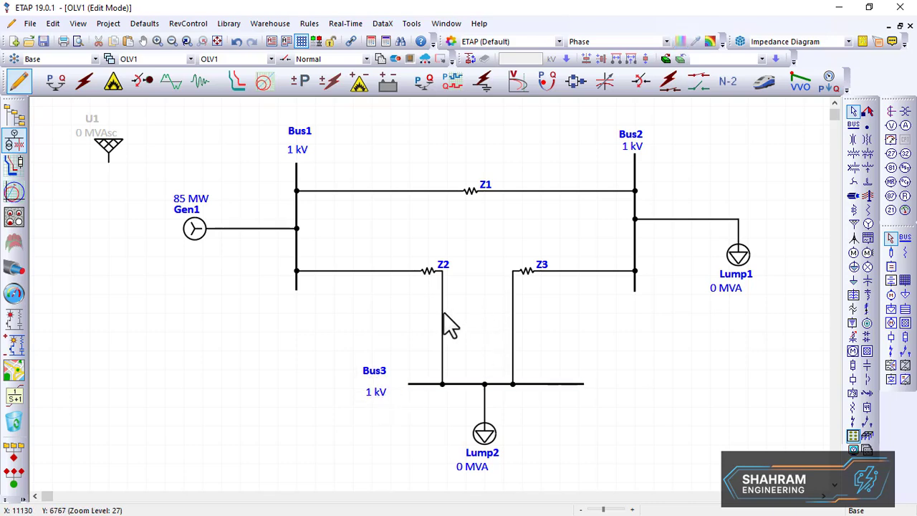
# Open the editor of impedance Z1 between Bus1 and Bus2
pyautogui.doubleClick(468, 190)
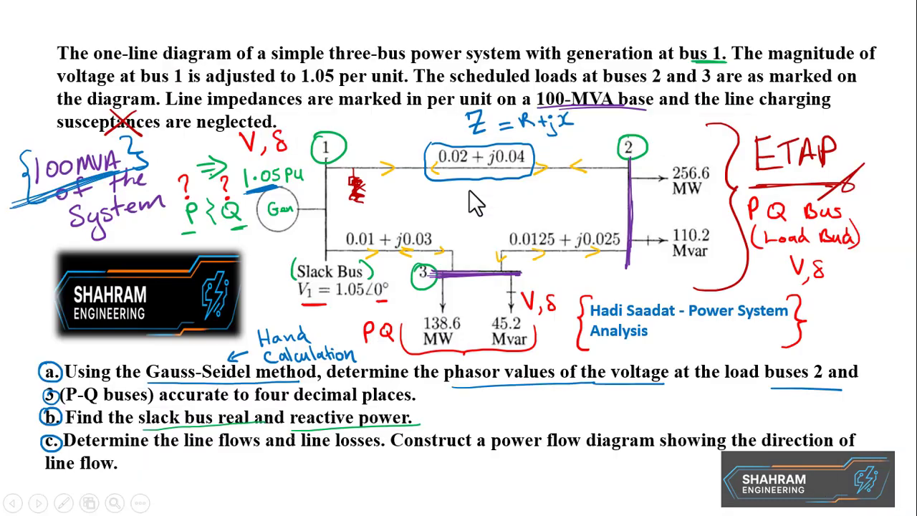
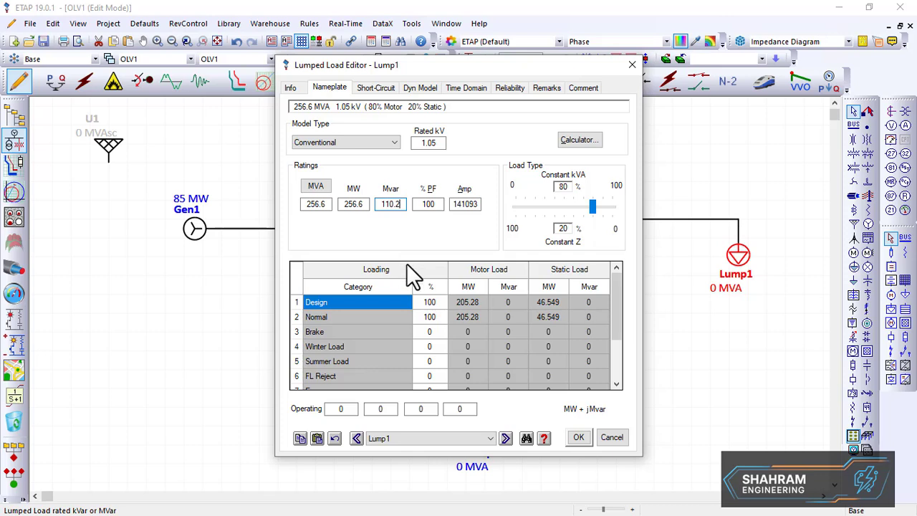
# Set Lump1's load type to 100% constant kVA and apply the load changes
pyautogui.click(434, 235)
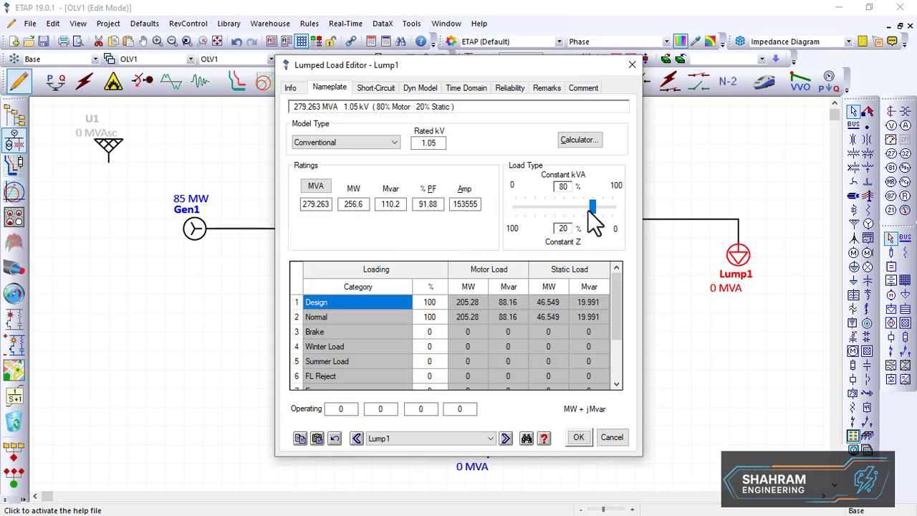
pyautogui.moveTo(593, 207); pyautogui.dragTo(564, 213)
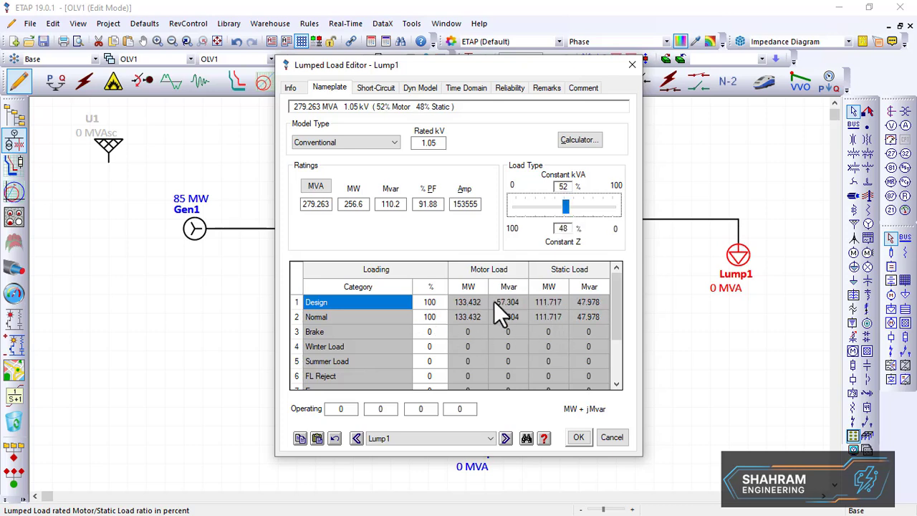
pyautogui.moveTo(564, 213); pyautogui.dragTo(512, 219)
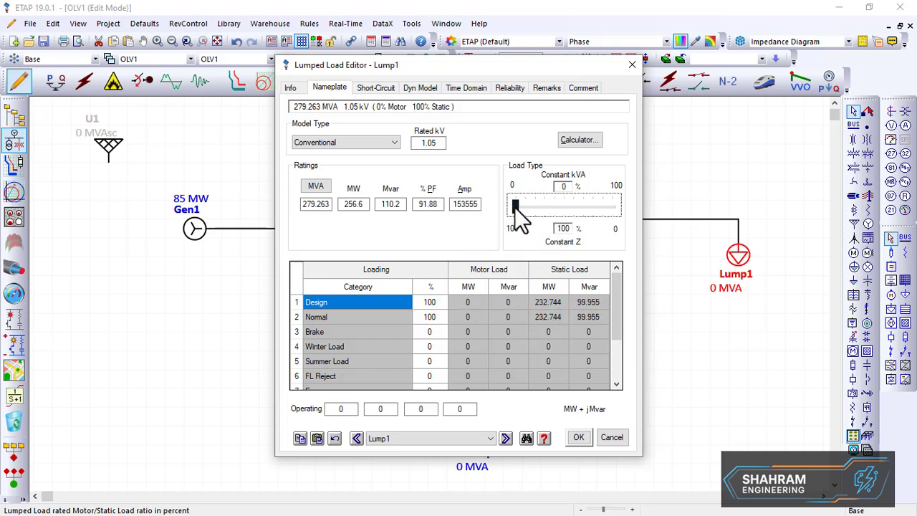
pyautogui.moveTo(515, 205); pyautogui.dragTo(510, 215)
pyautogui.moveTo(517, 212); pyautogui.dragTo(621, 221)
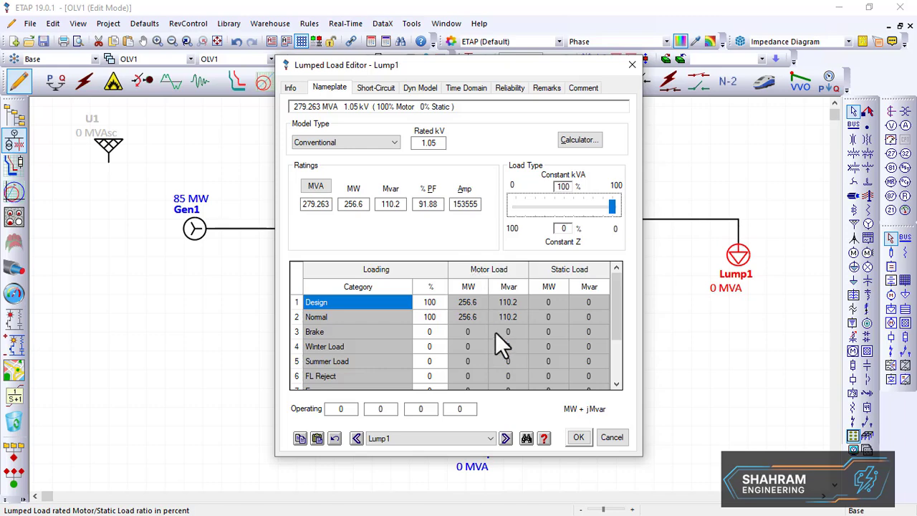
pyautogui.moveTo(609, 212)
pyautogui.mouseDown()
pyautogui.moveTo(576, 210)
pyautogui.moveTo(599, 202)
pyautogui.moveTo(618, 212)
pyautogui.mouseUp()
pyautogui.moveTo(612, 212); pyautogui.dragTo(513, 224)
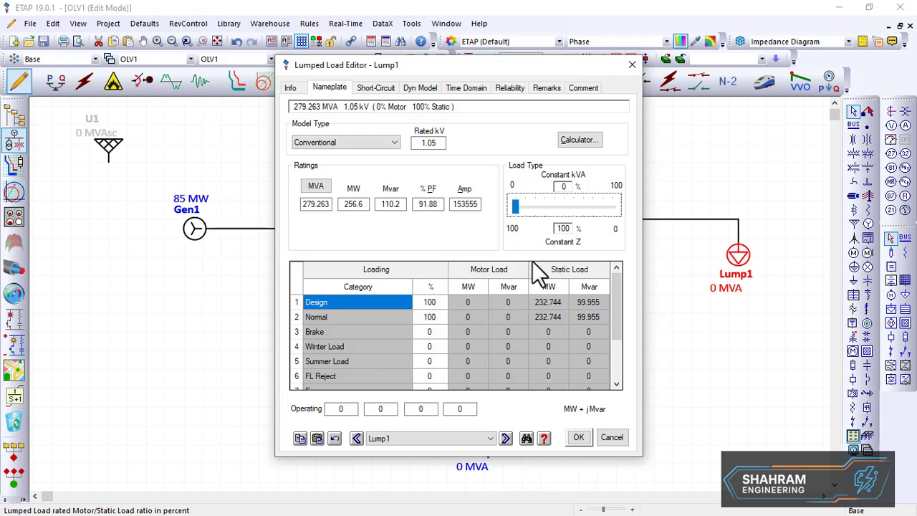
pyautogui.moveTo(514, 210); pyautogui.dragTo(616, 209)
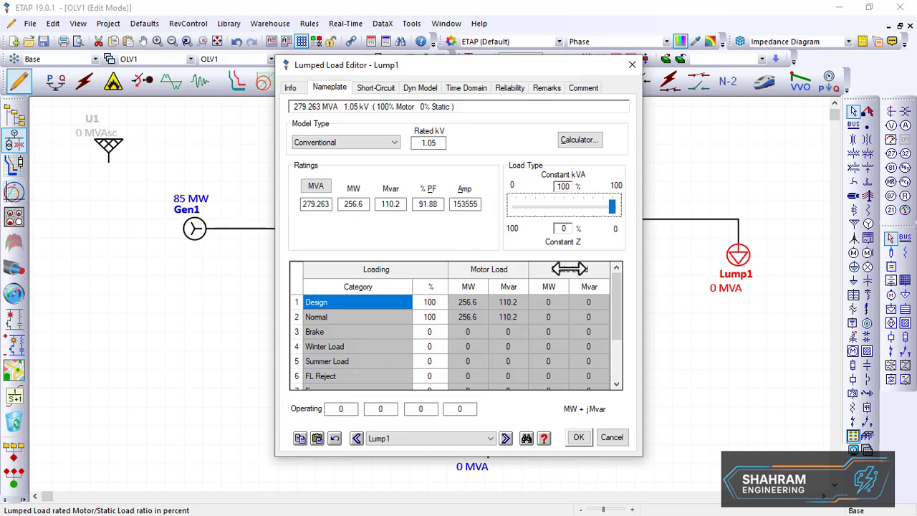
pyautogui.moveTo(611, 207); pyautogui.dragTo(519, 236)
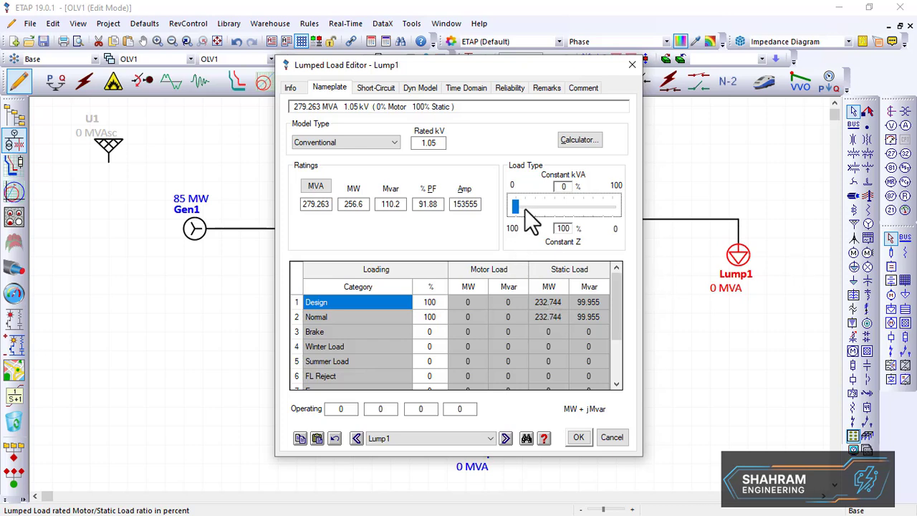
pyautogui.moveTo(517, 215); pyautogui.dragTo(566, 200)
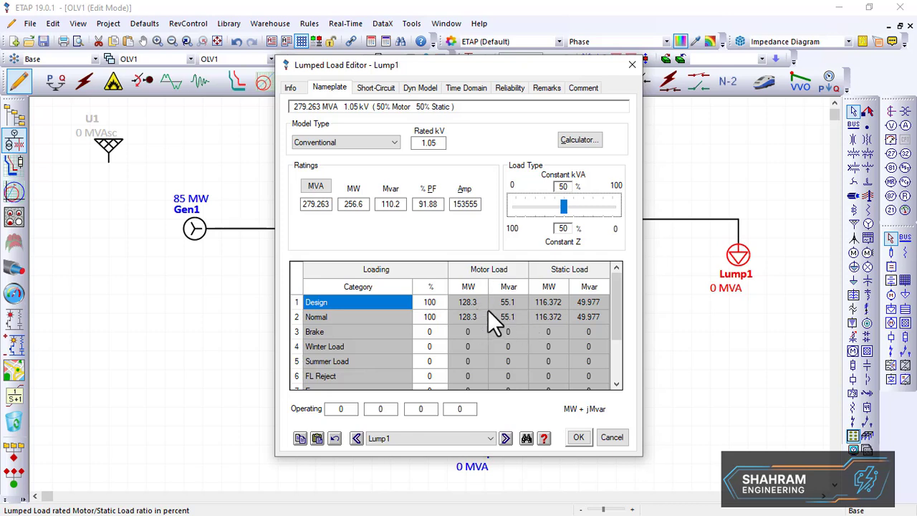
pyautogui.moveTo(564, 208); pyautogui.dragTo(630, 219)
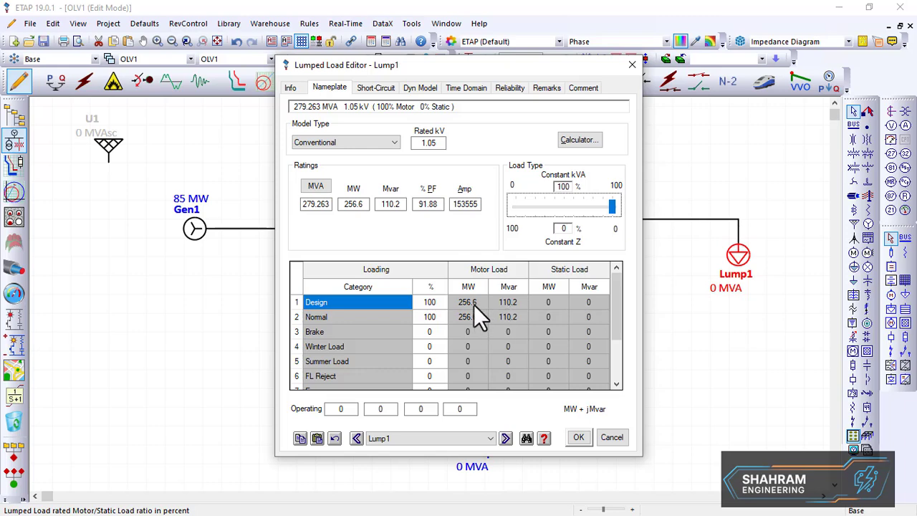
pyautogui.click(577, 437)
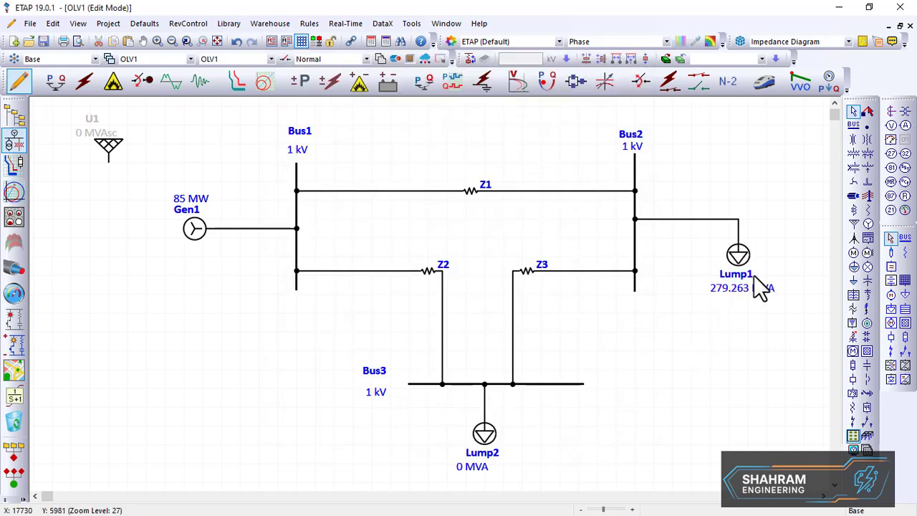
# Set Lump2's rating to 138.6 MW and 45.2 Mvar with 100% constant kVA load type, and apply
pyautogui.doubleClick(487, 443)
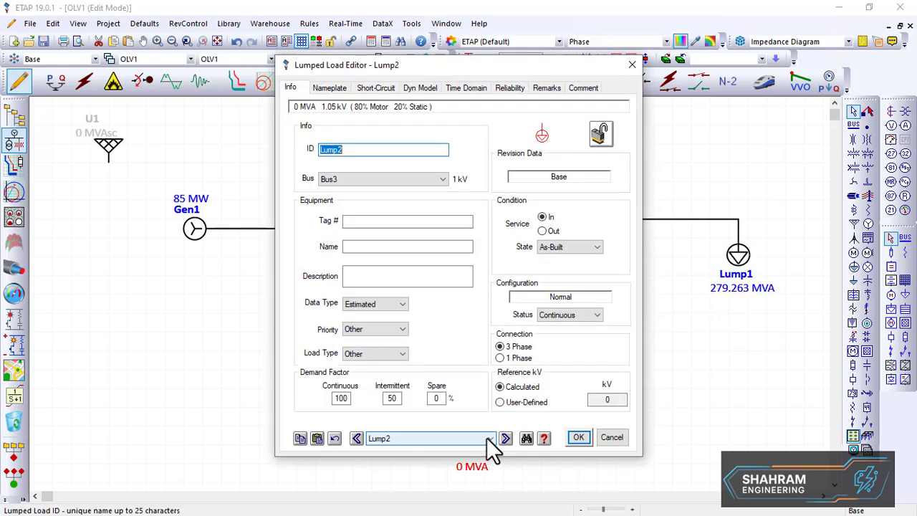
pyautogui.click(329, 88)
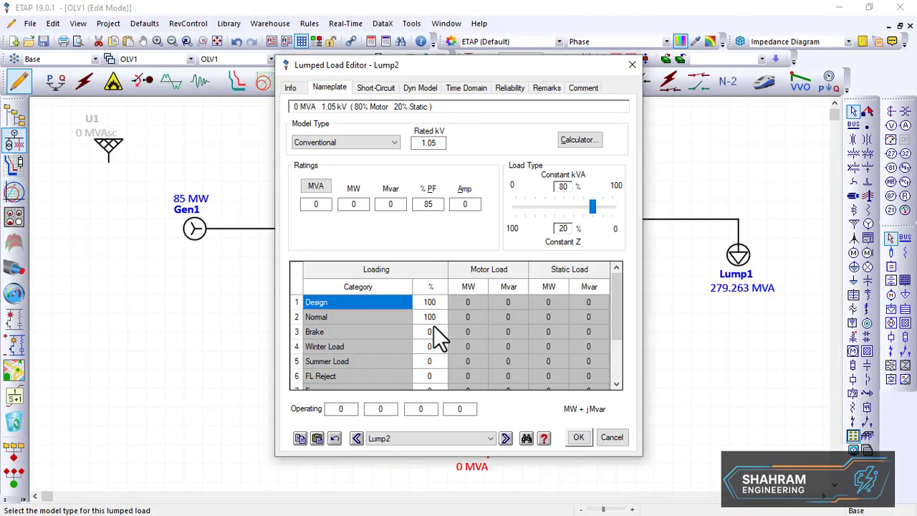
pyautogui.click(362, 205)
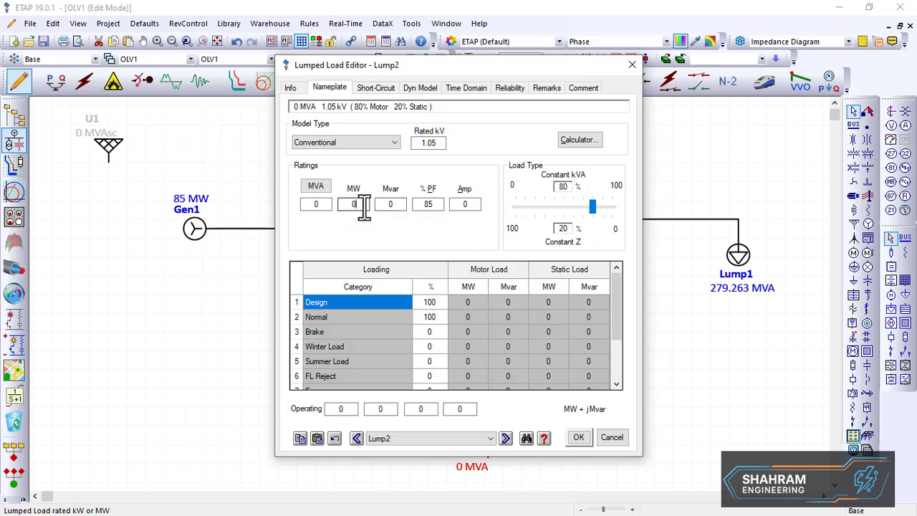
pyautogui.write('138.')
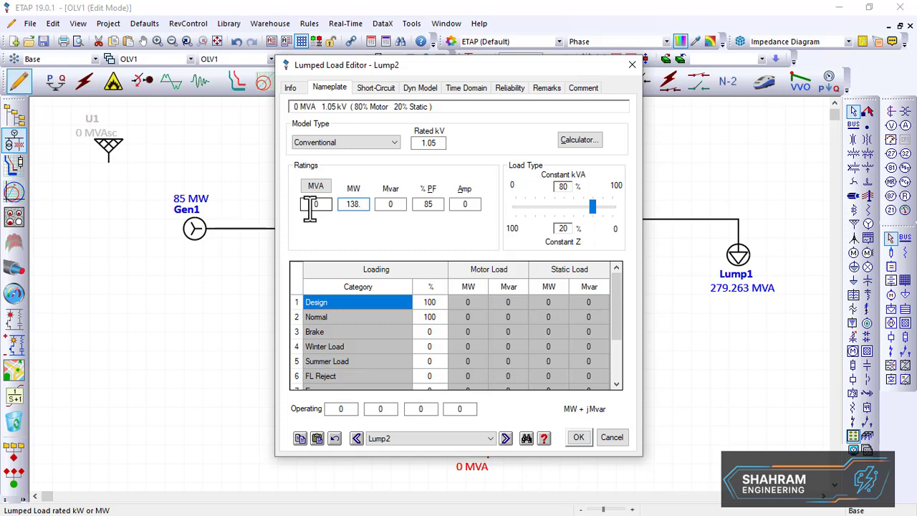
pyautogui.write('6')
pyautogui.click(403, 207)
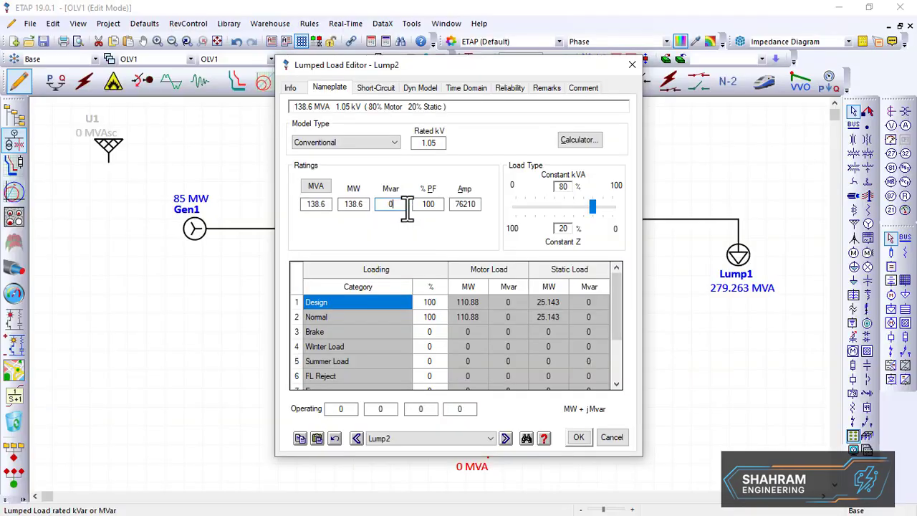
pyautogui.write('45.2')
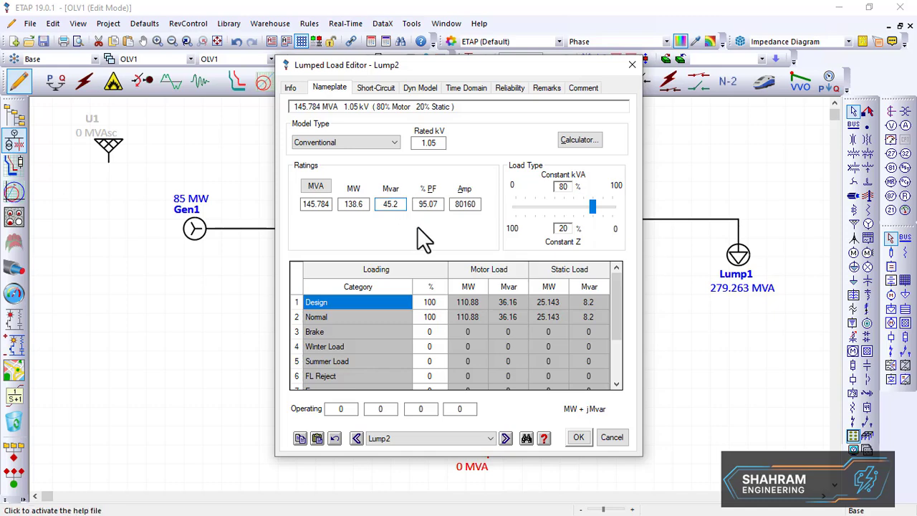
pyautogui.moveTo(593, 207); pyautogui.dragTo(627, 210)
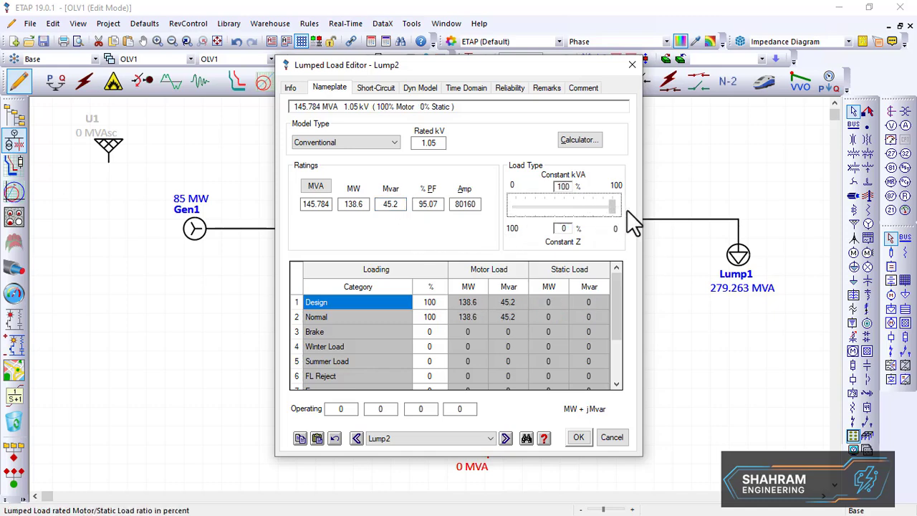
pyautogui.click(580, 438)
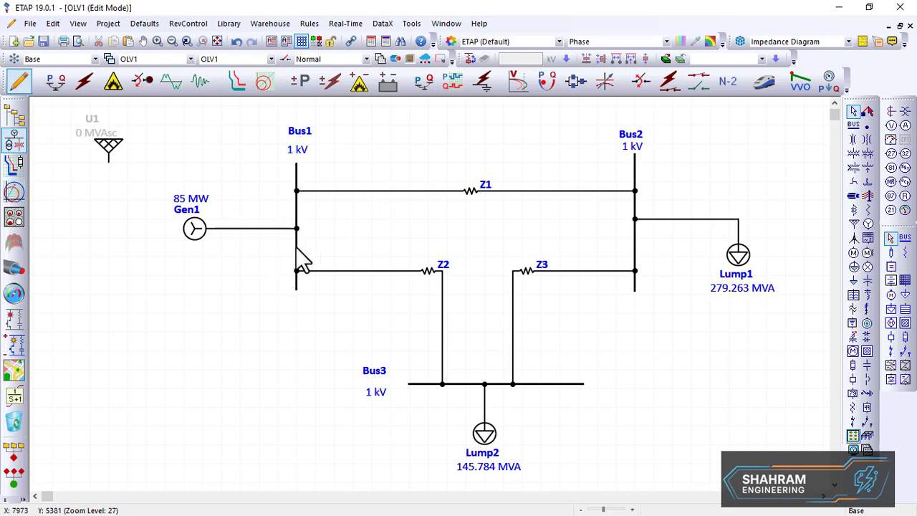
# Open Gen1's rating settings, change its poles to 2 and back to 4, and close the editor
pyautogui.doubleClick(199, 230)
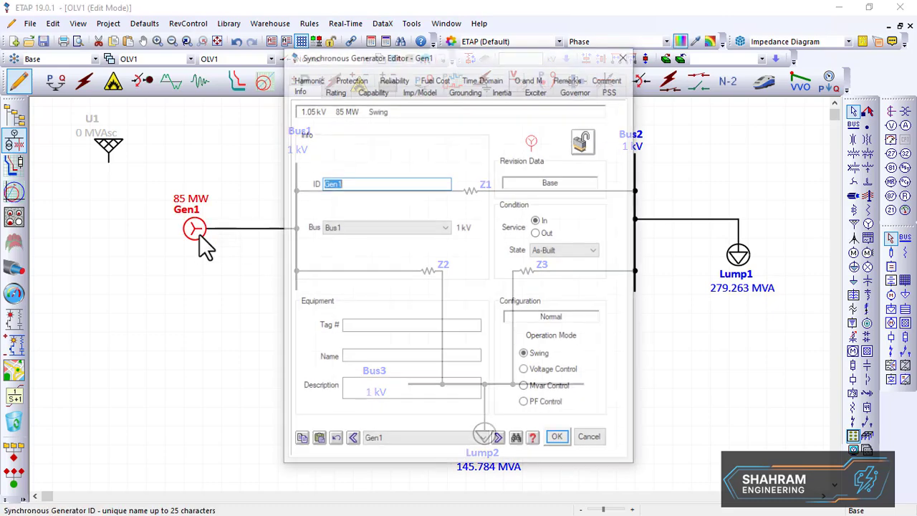
pyautogui.click(334, 92)
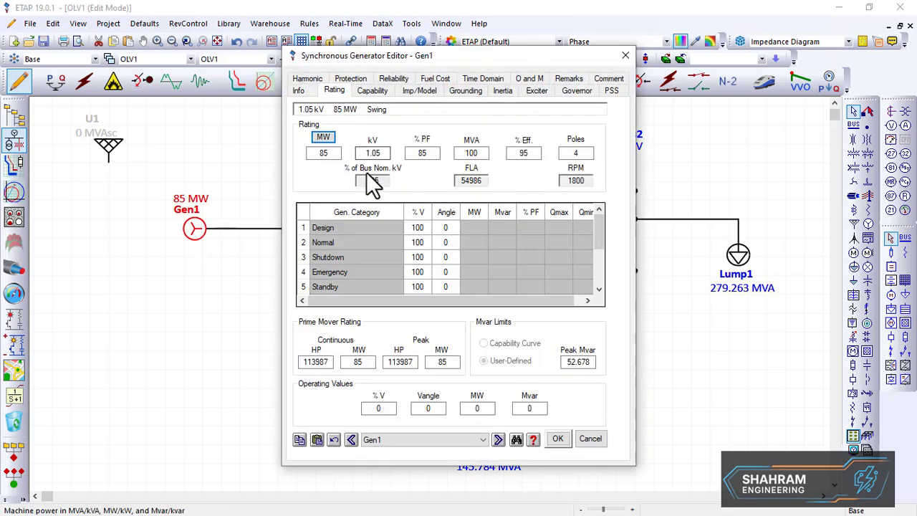
pyautogui.doubleClick(384, 153)
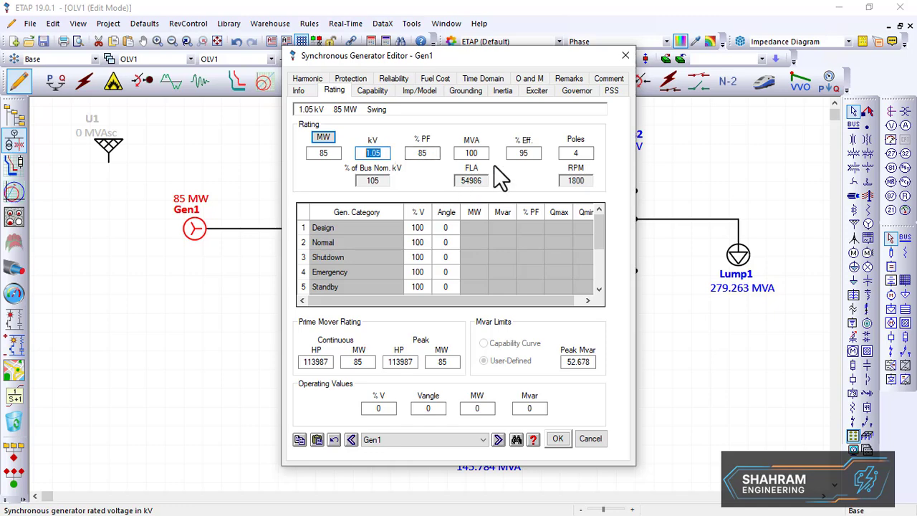
pyautogui.click(480, 153)
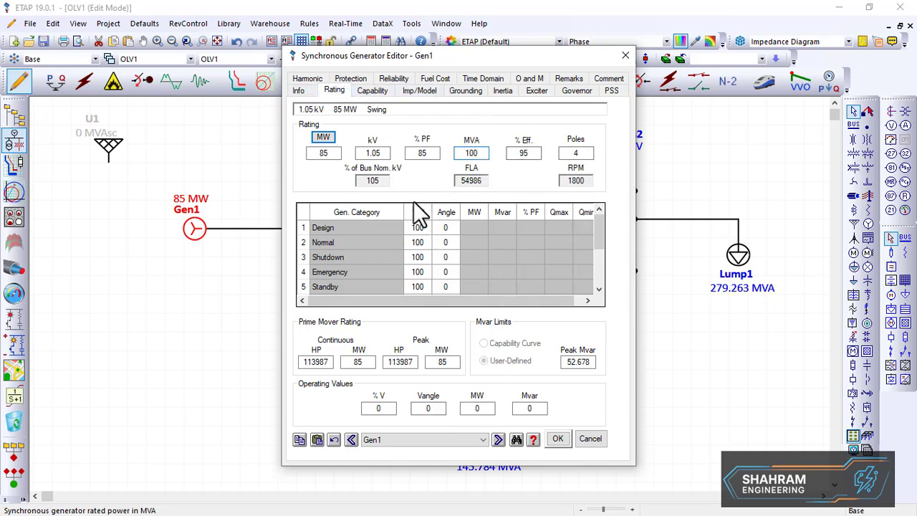
pyautogui.doubleClick(580, 154)
pyautogui.write('2')
pyautogui.click(544, 178)
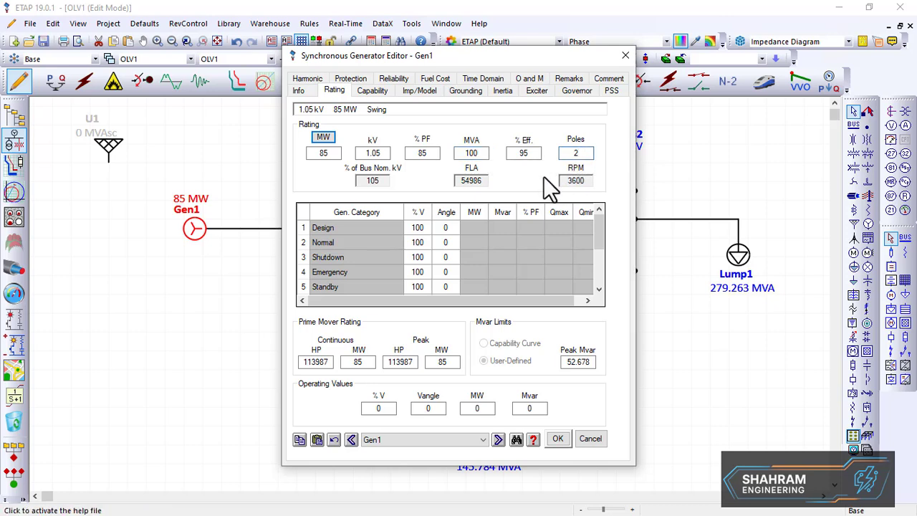
pyautogui.doubleClick(575, 153)
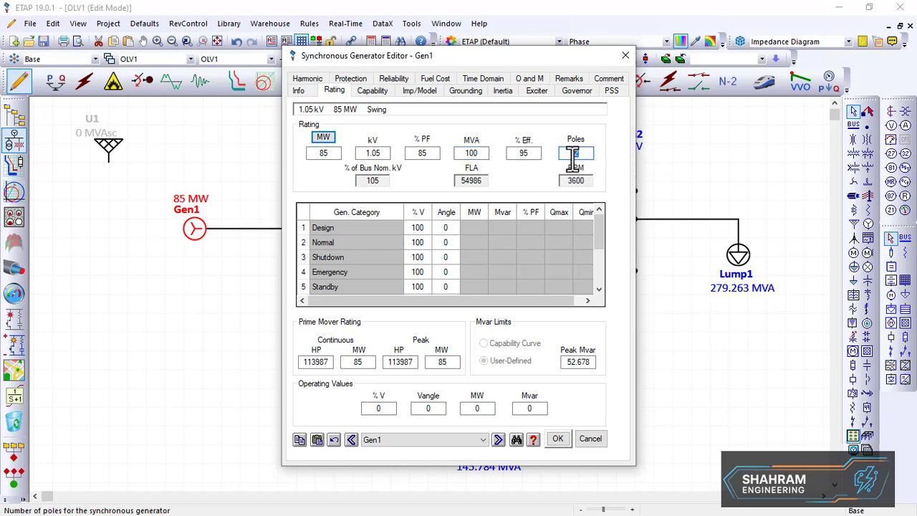
pyautogui.write('4')
pyautogui.click(549, 197)
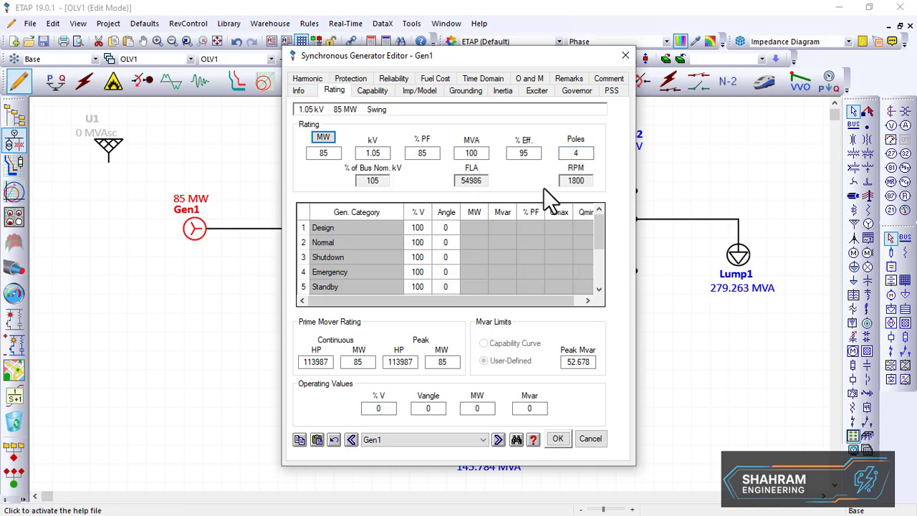
pyautogui.click(564, 440)
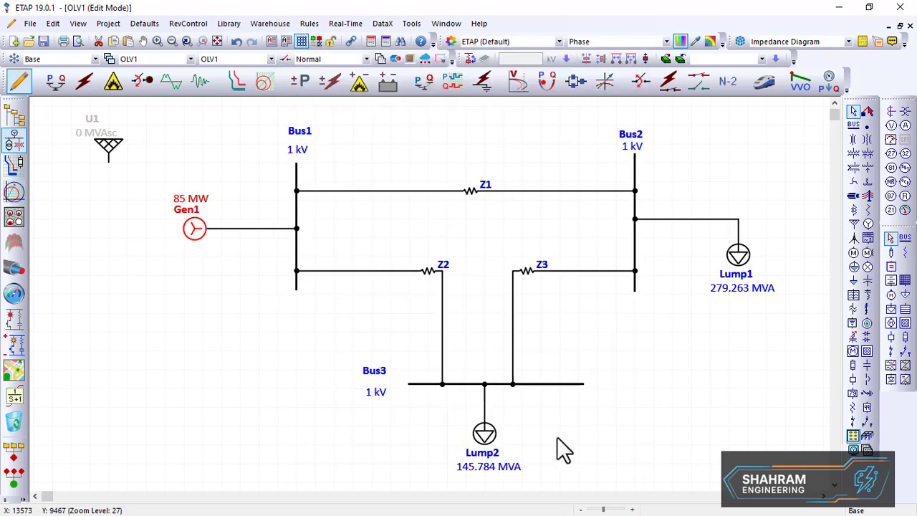
# Open Bus1's editor and browse its load, motor/generator and rating pages, then close it
pyautogui.doubleClick(299, 181)
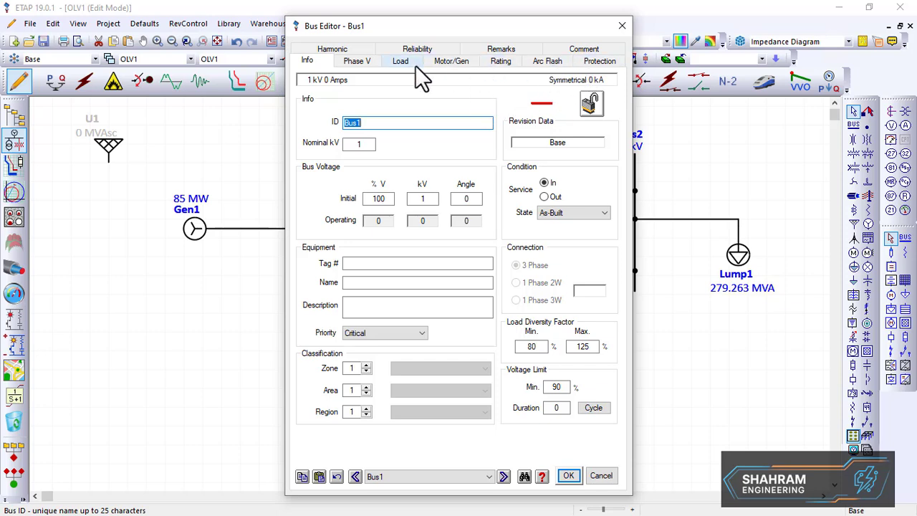
pyautogui.click(389, 63)
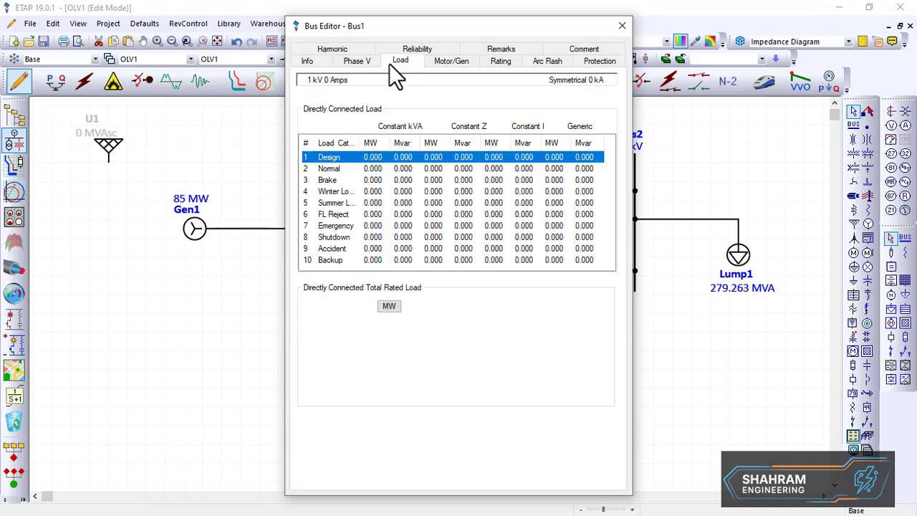
pyautogui.click(454, 63)
pyautogui.click(494, 64)
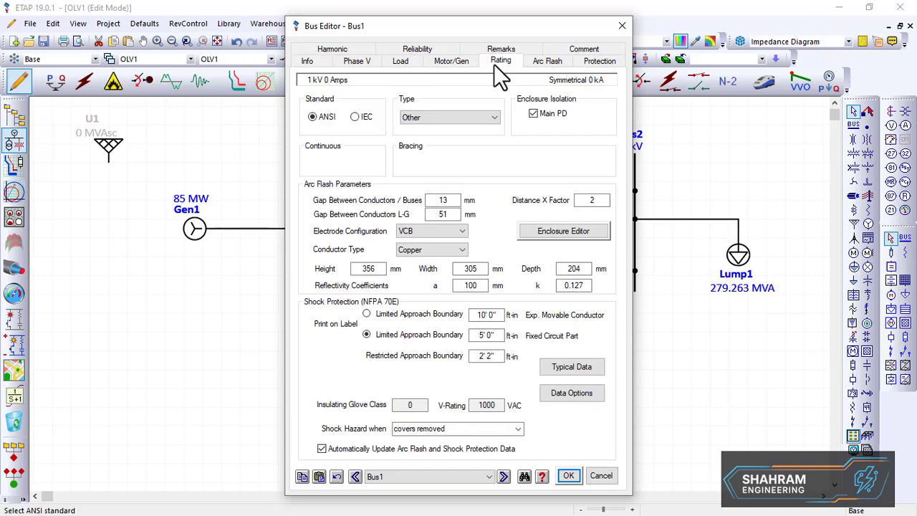
pyautogui.click(476, 119)
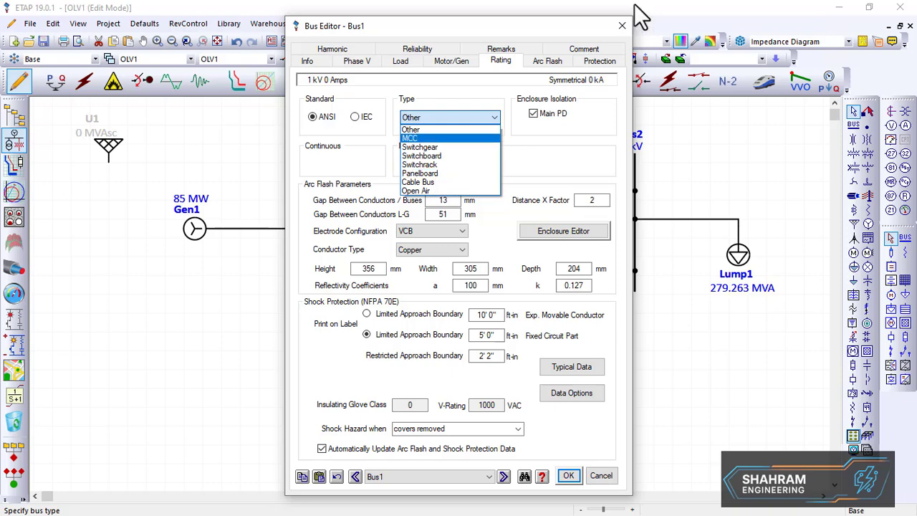
pyautogui.click(509, 167)
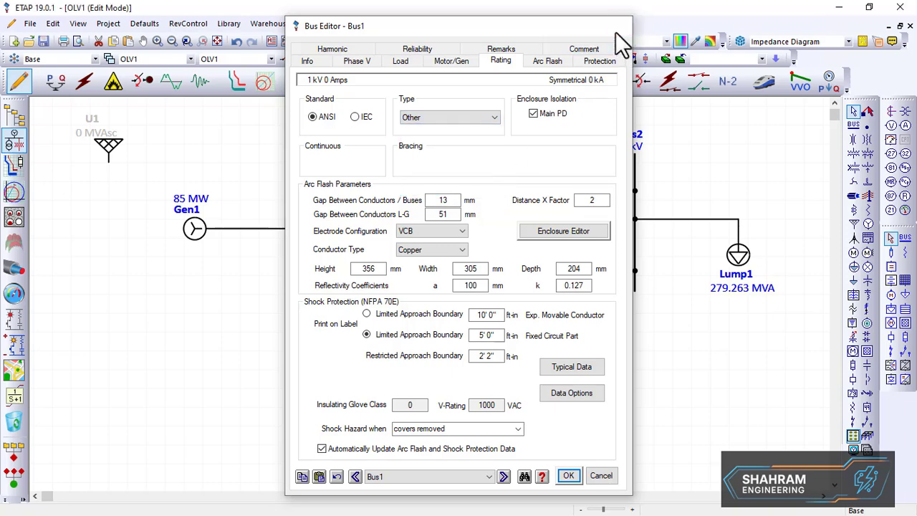
pyautogui.click(621, 26)
pyautogui.click(432, 155)
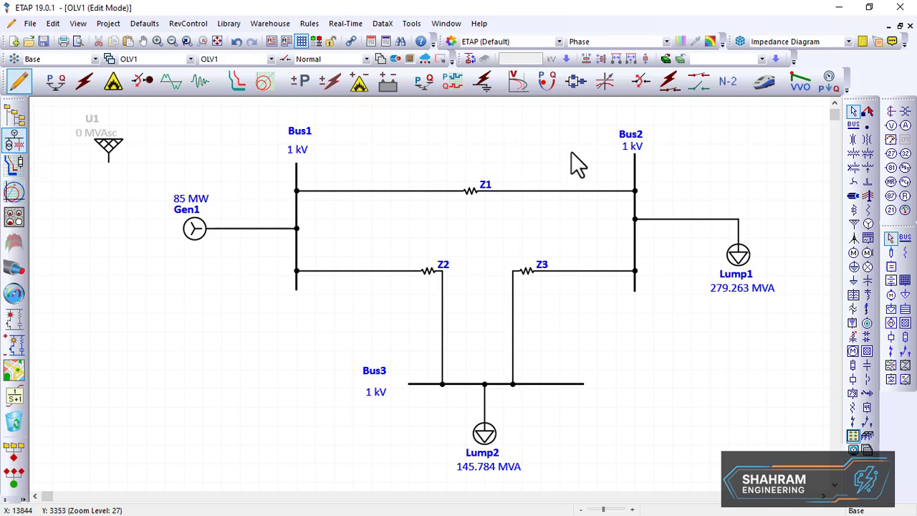
# Review the impedance ratings of Z1, Z2 and Z3 against the textbook diagram, closing each impedance editor
pyautogui.doubleClick(471, 190)
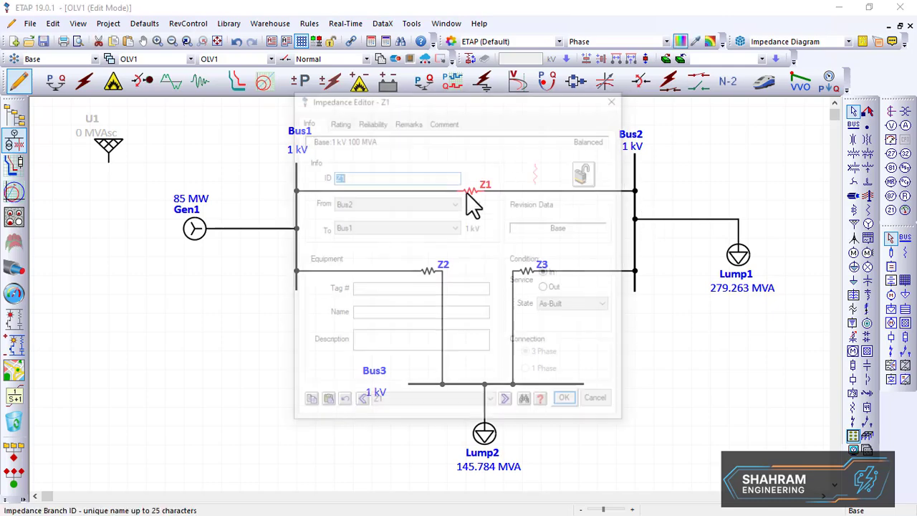
pyautogui.click(332, 122)
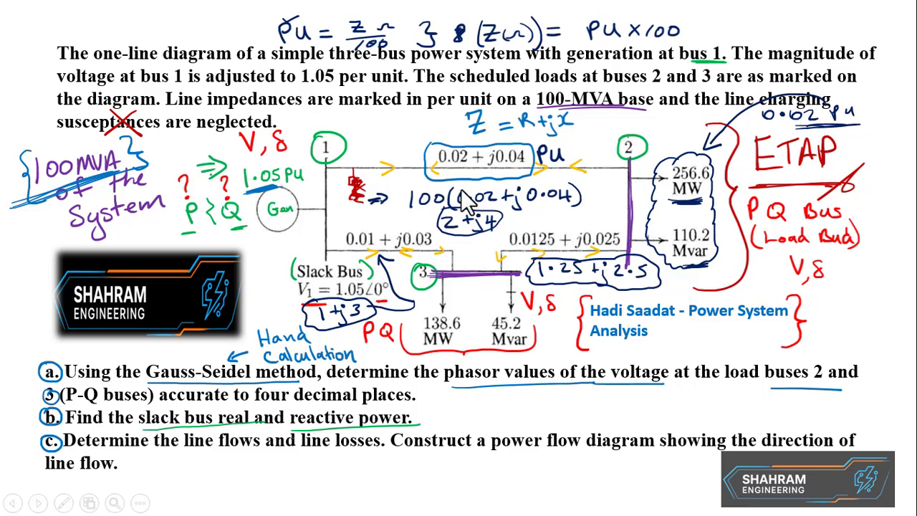
pyautogui.hotkey('alt', 'Tab')
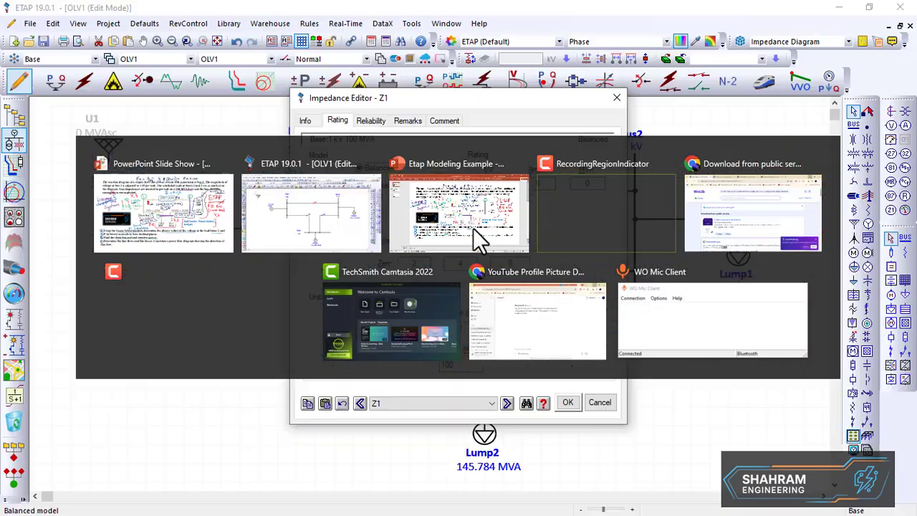
pyautogui.click(568, 403)
pyautogui.doubleClick(428, 275)
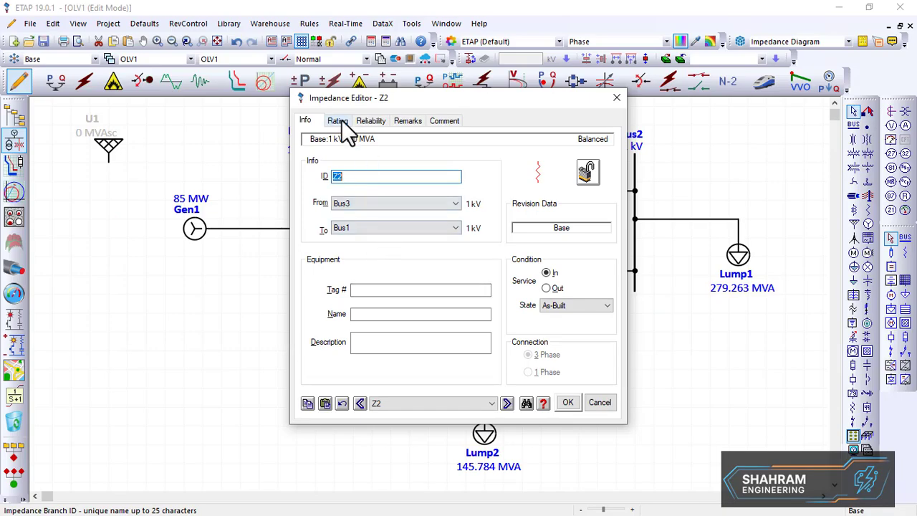
pyautogui.click(341, 120)
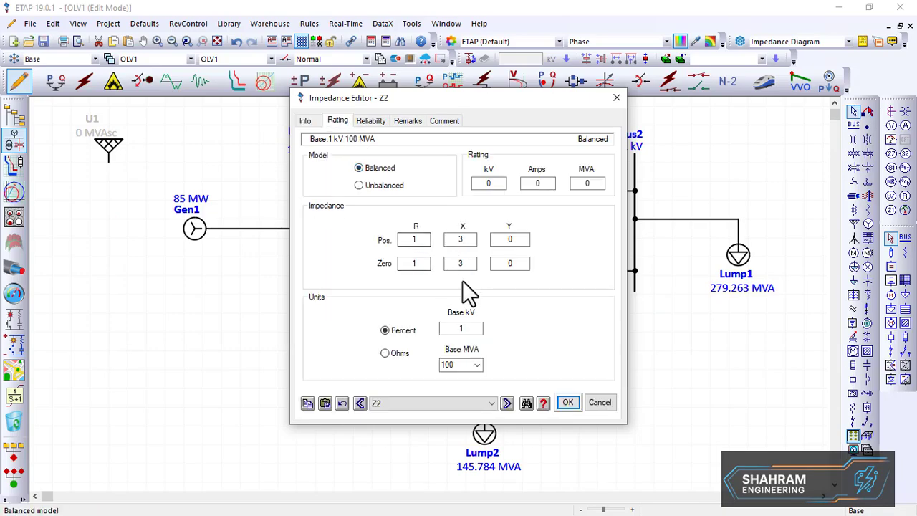
pyautogui.click(566, 402)
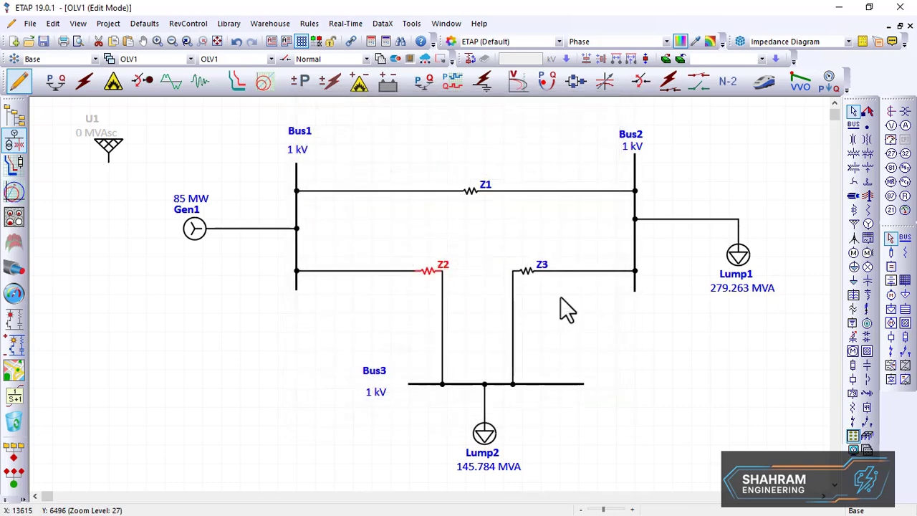
pyautogui.doubleClick(532, 271)
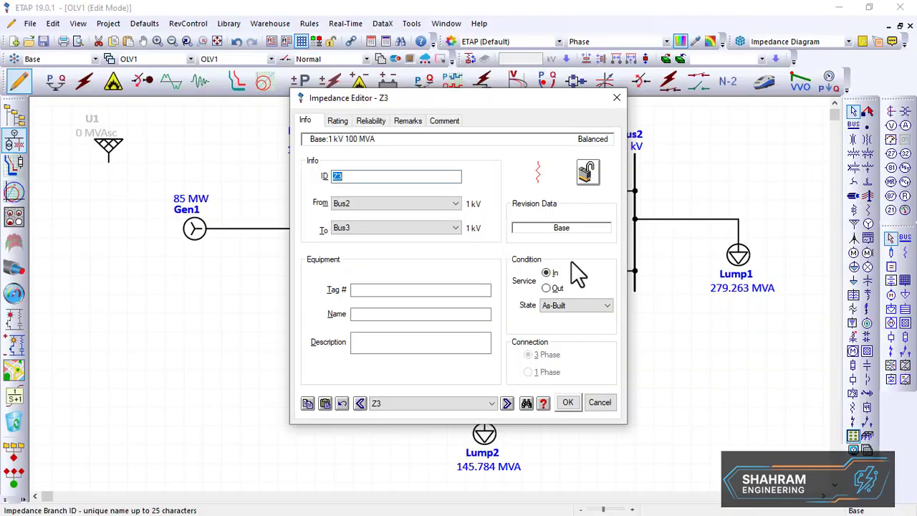
pyautogui.click(339, 121)
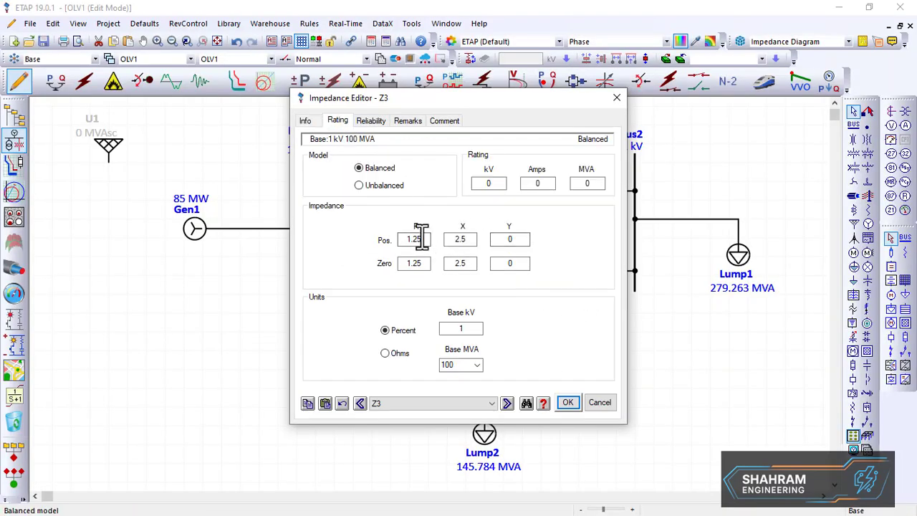
pyautogui.click(569, 404)
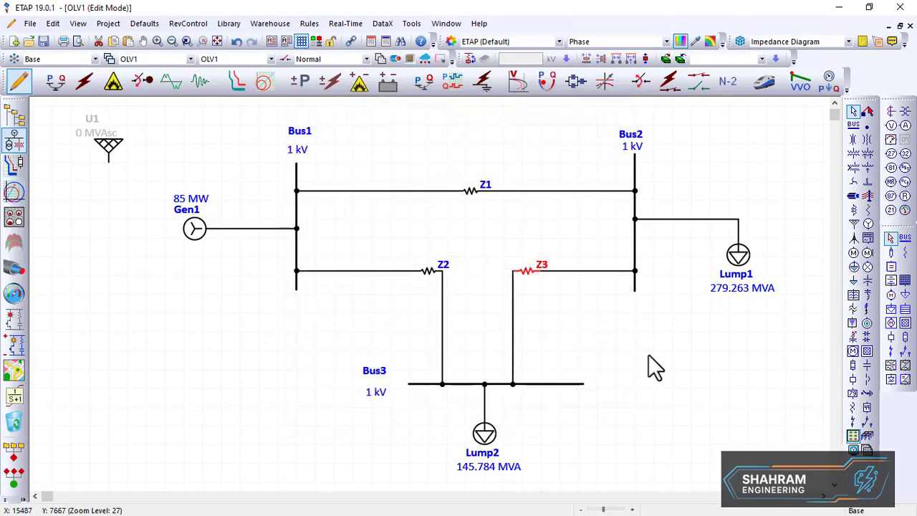
# Check the nameplate ratings of Lump1 and Lump2 and close their load editors
pyautogui.doubleClick(737, 255)
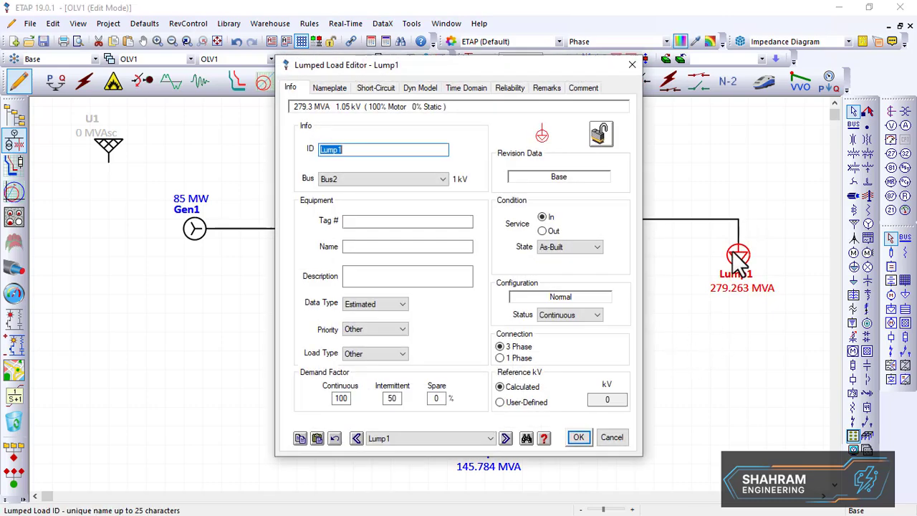
pyautogui.click(334, 88)
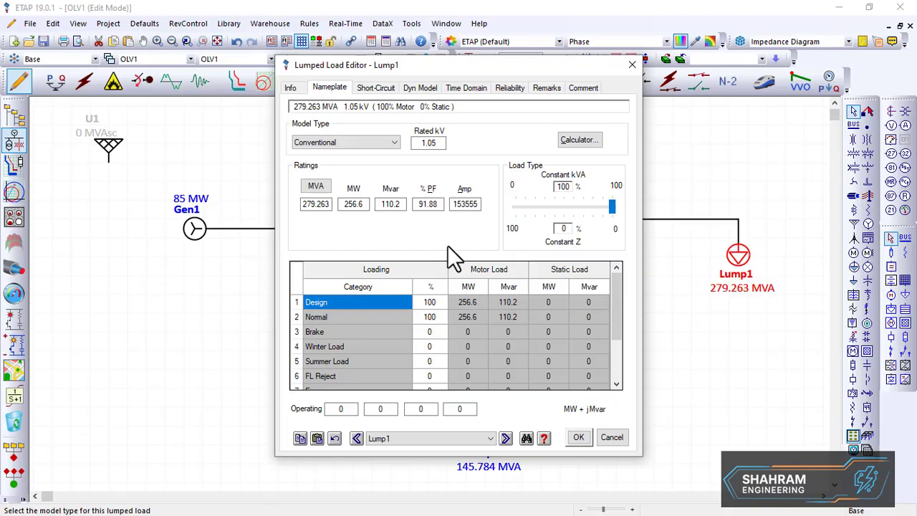
pyautogui.click(581, 438)
pyautogui.doubleClick(486, 436)
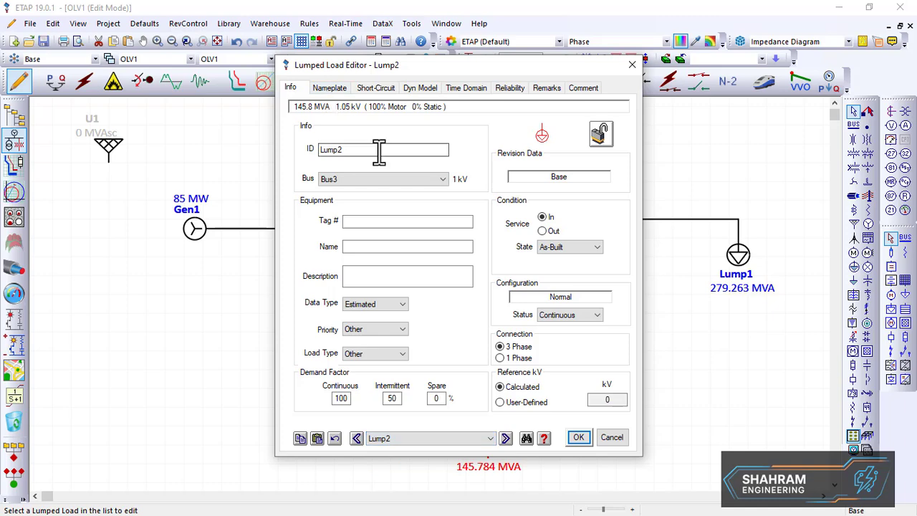
pyautogui.click(331, 87)
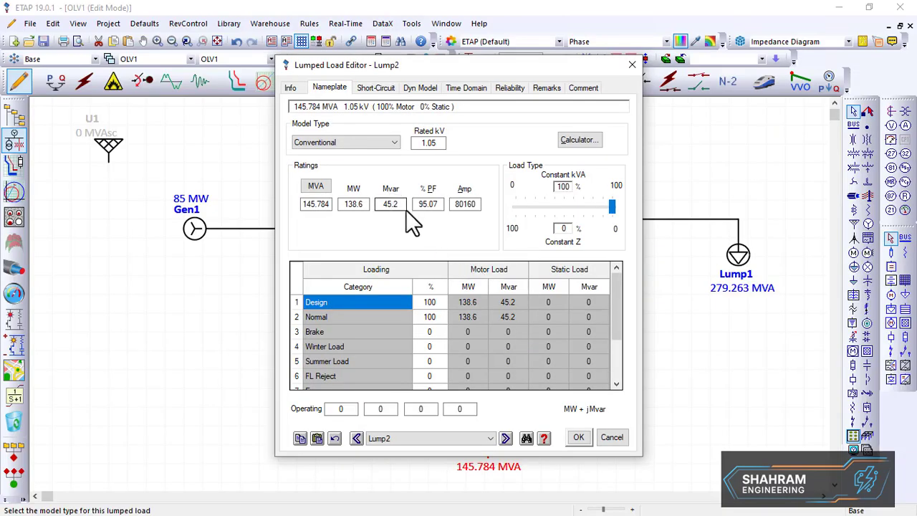
pyautogui.moveTo(404, 209); pyautogui.dragTo(394, 209)
pyautogui.click(579, 437)
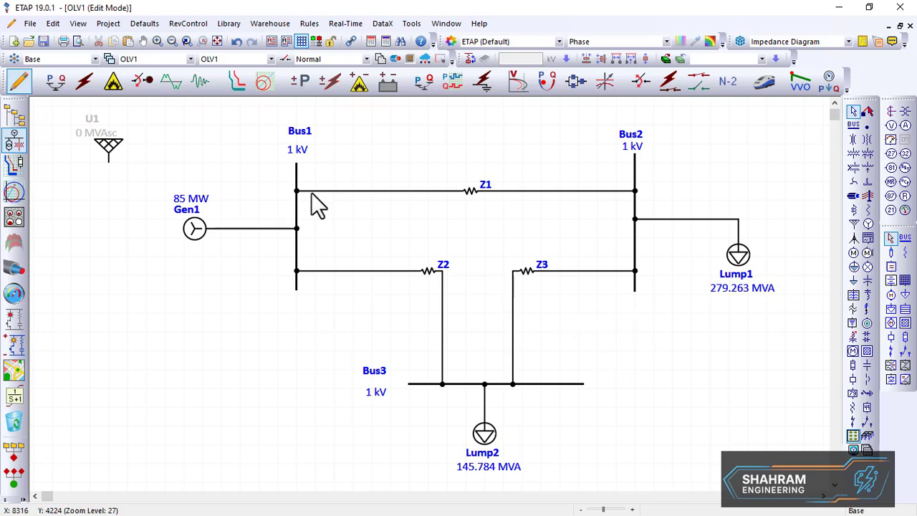
# Switch to Load Flow Analysis mode and open the LF study case, browsing its Info, Loading, Adjustment, Alert and Emergency pages
pyautogui.click(57, 83)
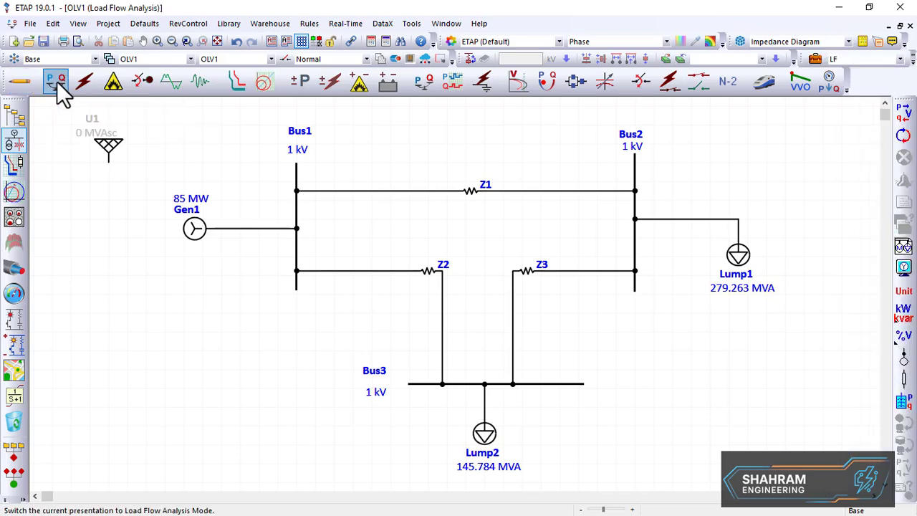
pyautogui.click(821, 62)
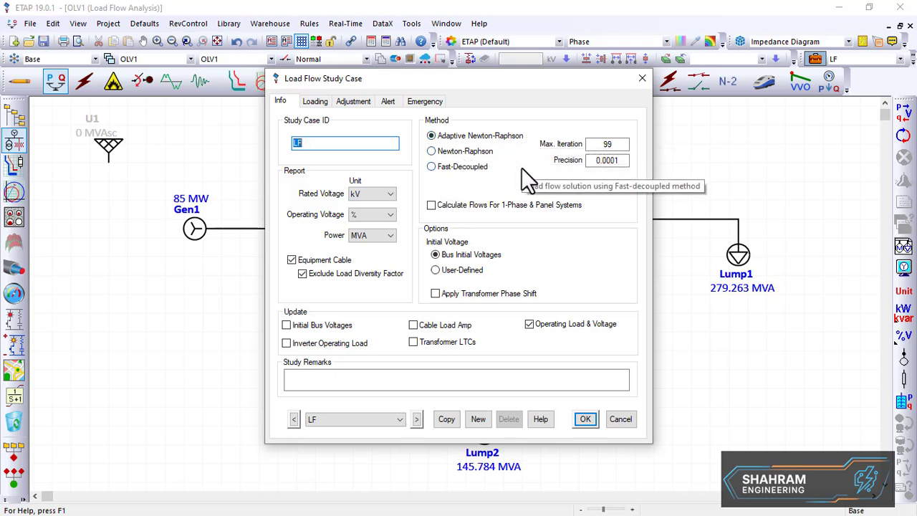
pyautogui.click(610, 144)
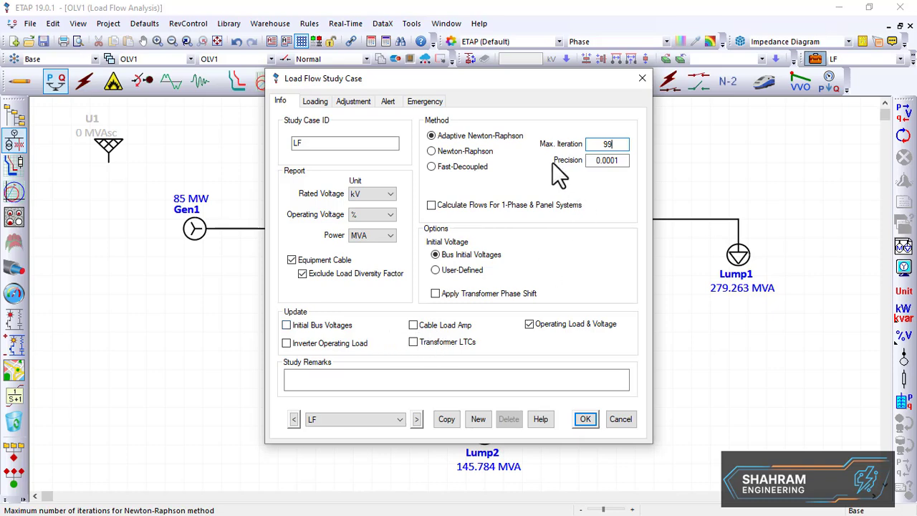
pyautogui.click(320, 103)
pyautogui.click(345, 104)
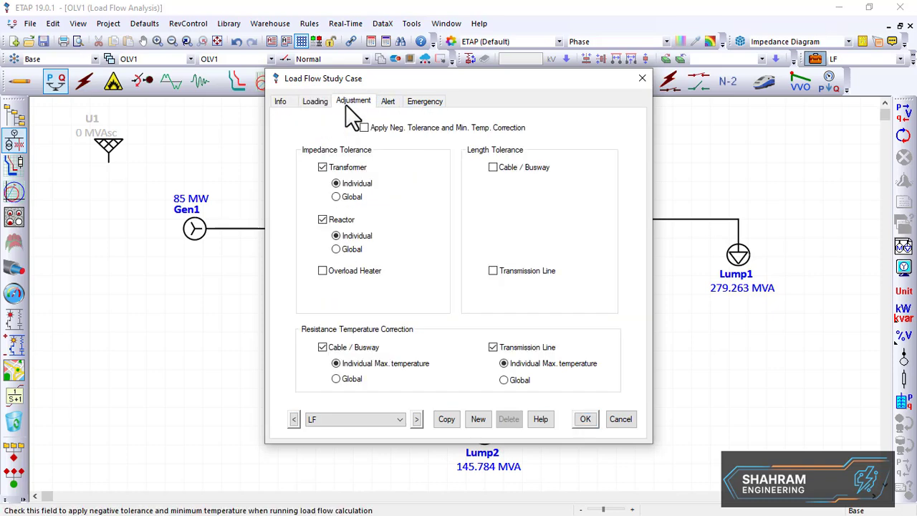
pyautogui.click(391, 104)
pyautogui.click(423, 104)
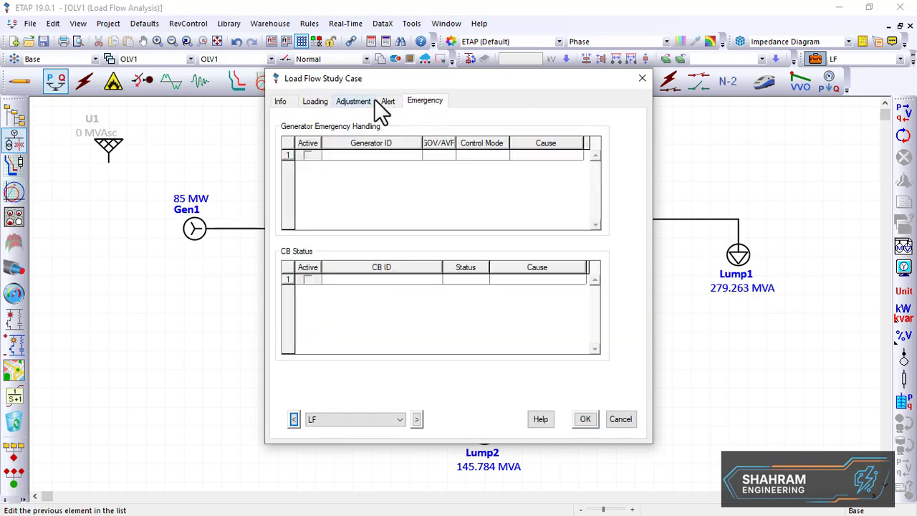
pyautogui.click(389, 104)
pyautogui.click(355, 102)
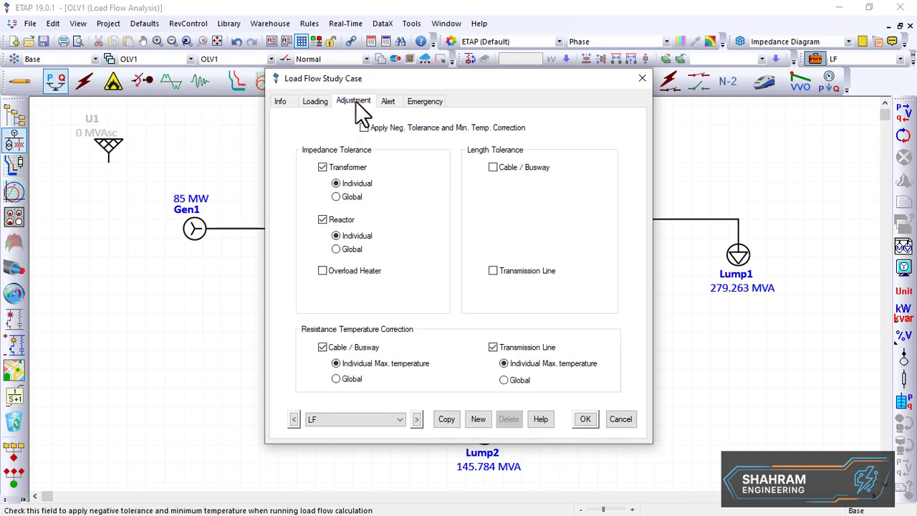
pyautogui.click(320, 107)
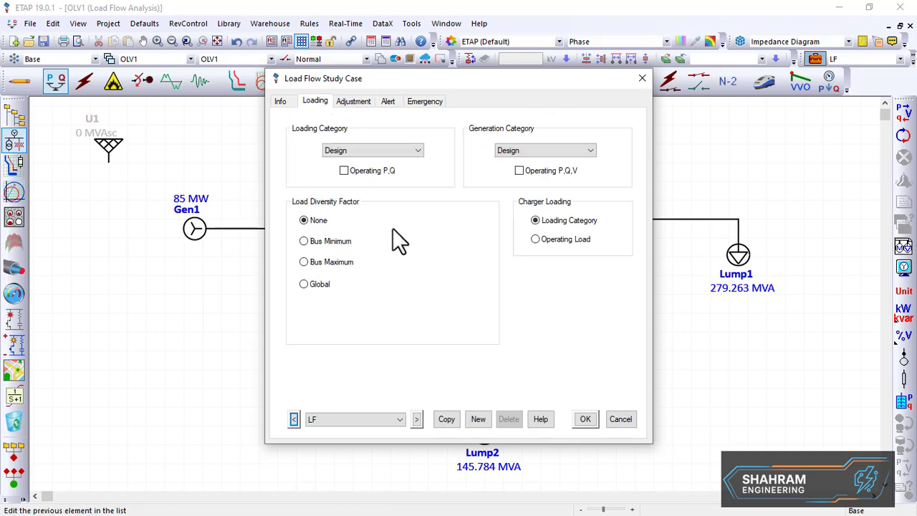
pyautogui.click(281, 101)
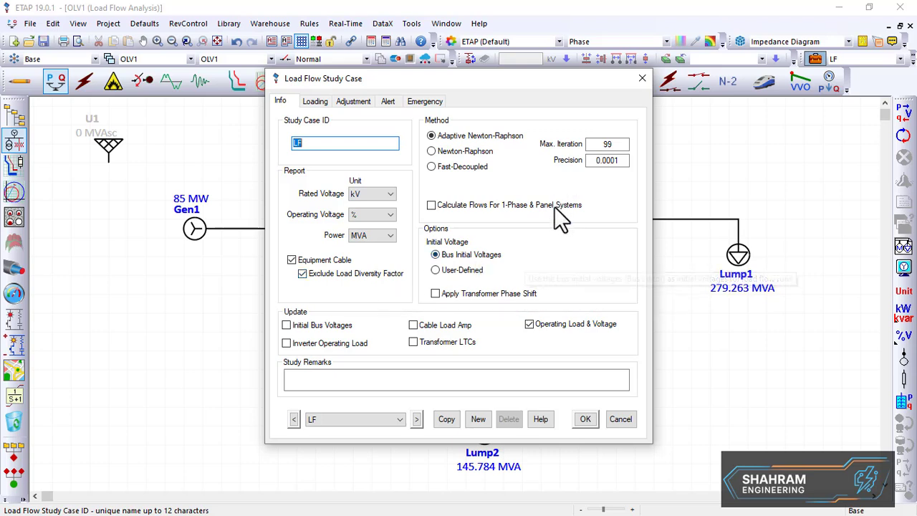
# Try the Fast-Decoupled and Newton-Raphson methods, keep Adaptive Newton-Raphson, and save the study case
pyautogui.click(453, 150)
pyautogui.click(458, 167)
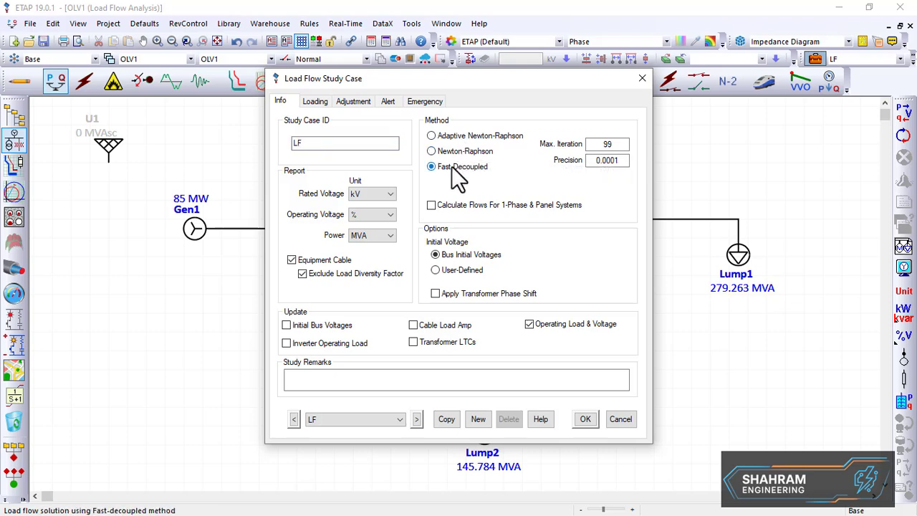
pyautogui.click(448, 151)
pyautogui.click(449, 133)
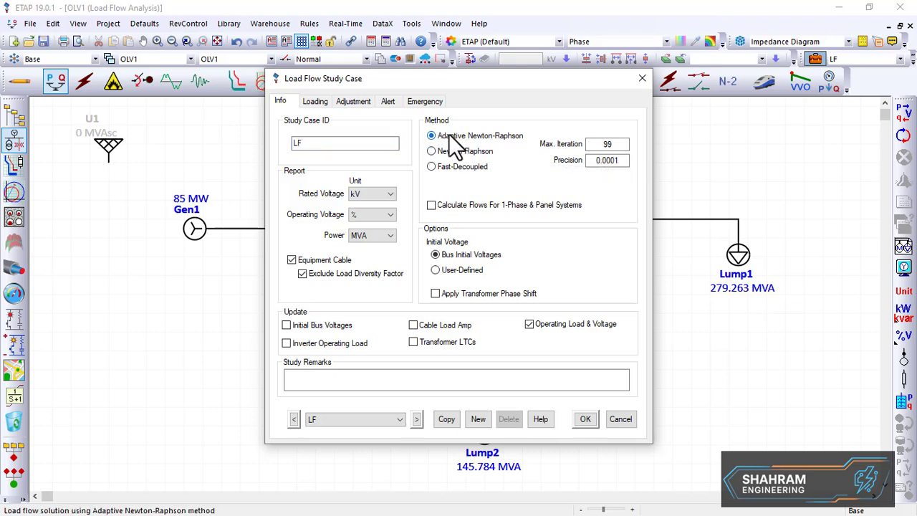
pyautogui.hotkey('alt', 'Tab')
pyautogui.click(432, 154)
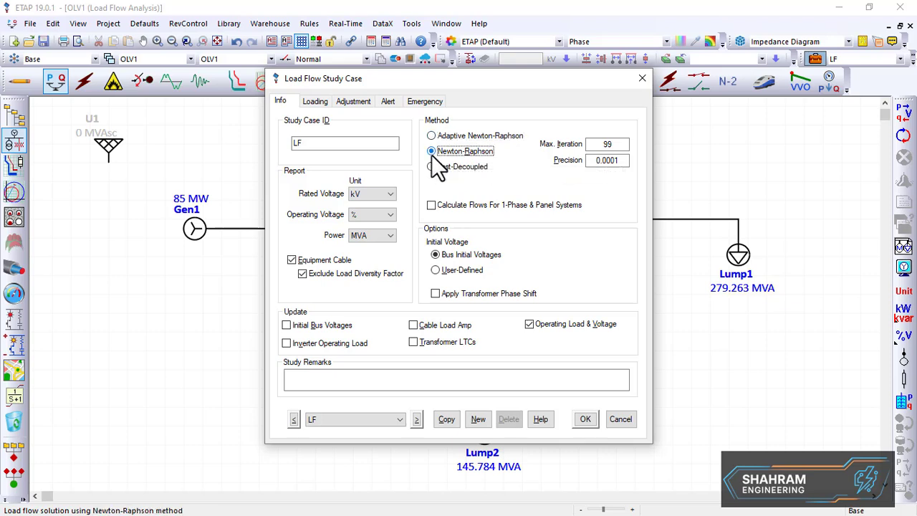
pyautogui.hotkey('alt', 'Tab')
pyautogui.click(432, 136)
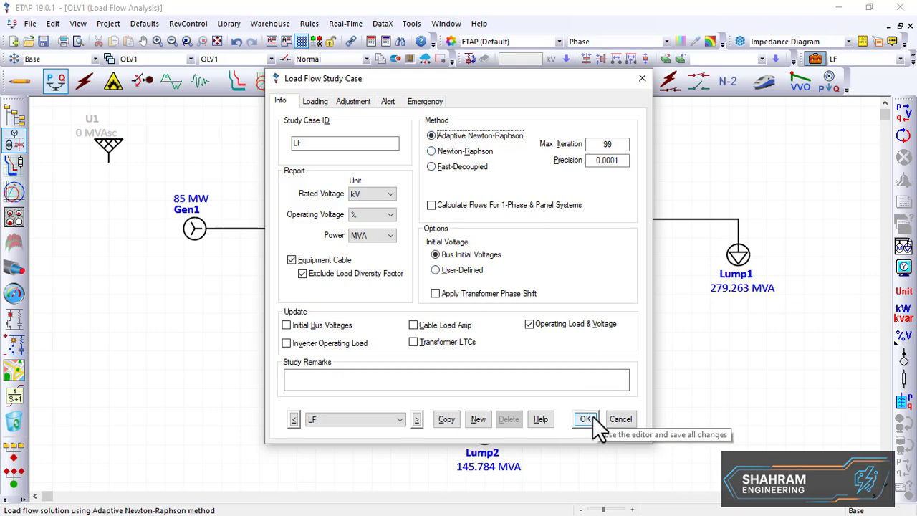
pyautogui.hotkey('alt', 'Tab')
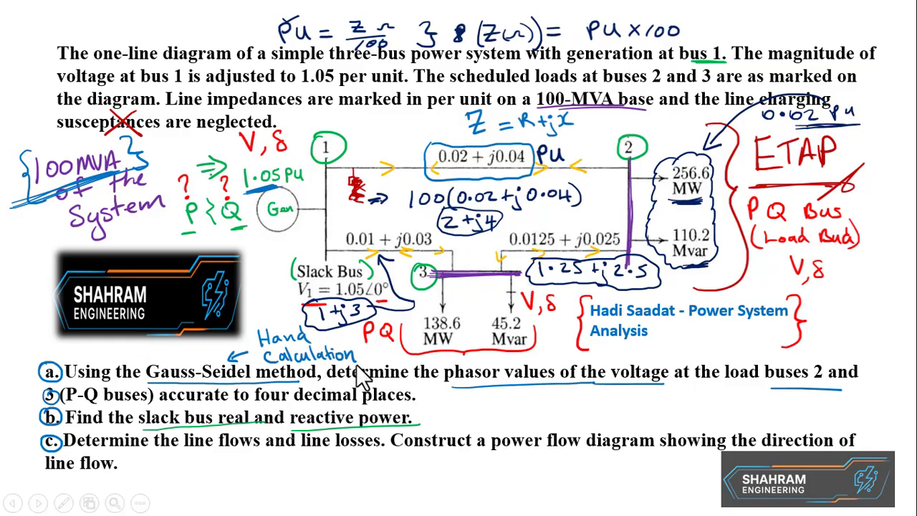
pyautogui.hotkey('alt', 'Tab')
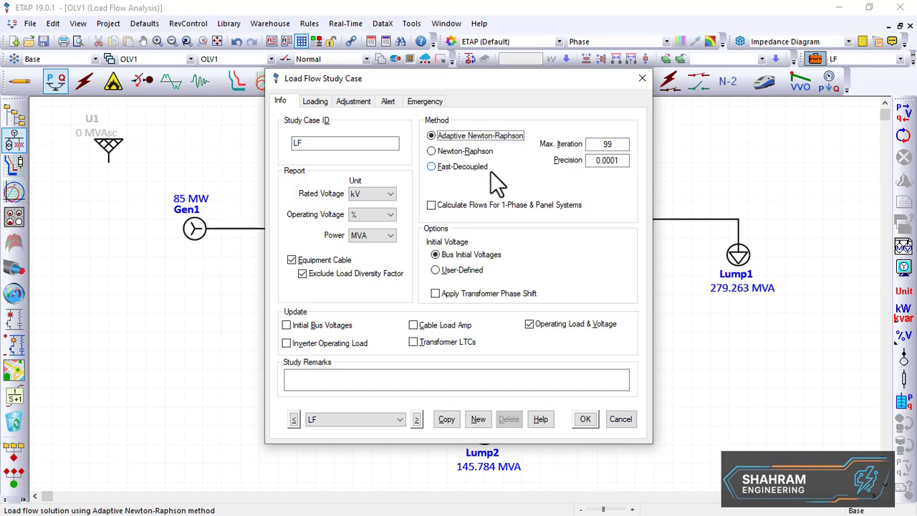
pyautogui.click(586, 421)
# Run the load flow analysis, naming the output file PF-01
pyautogui.click(903, 135)
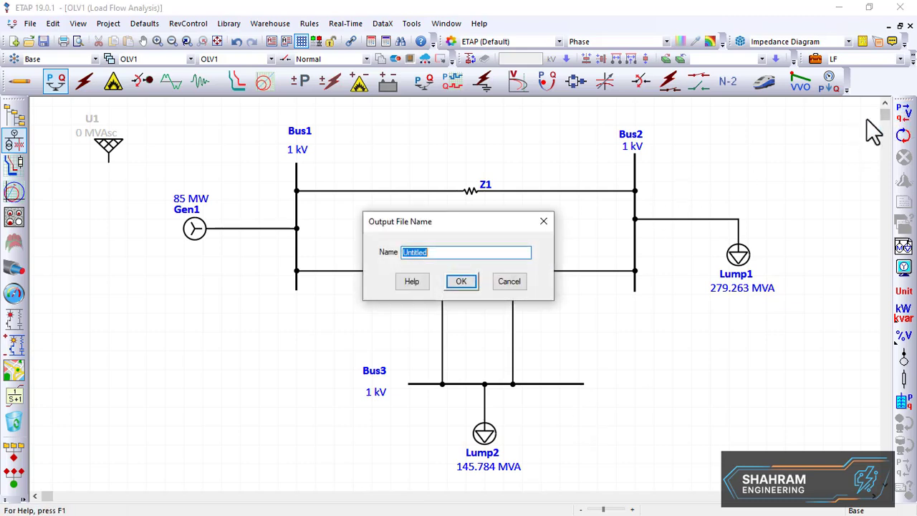
pyautogui.write('P')
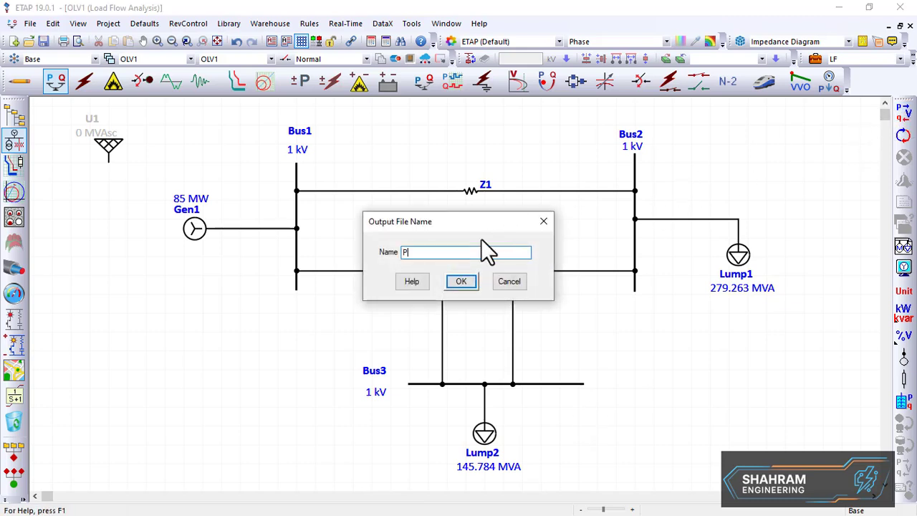
pyautogui.write('F-01')
pyautogui.click(462, 283)
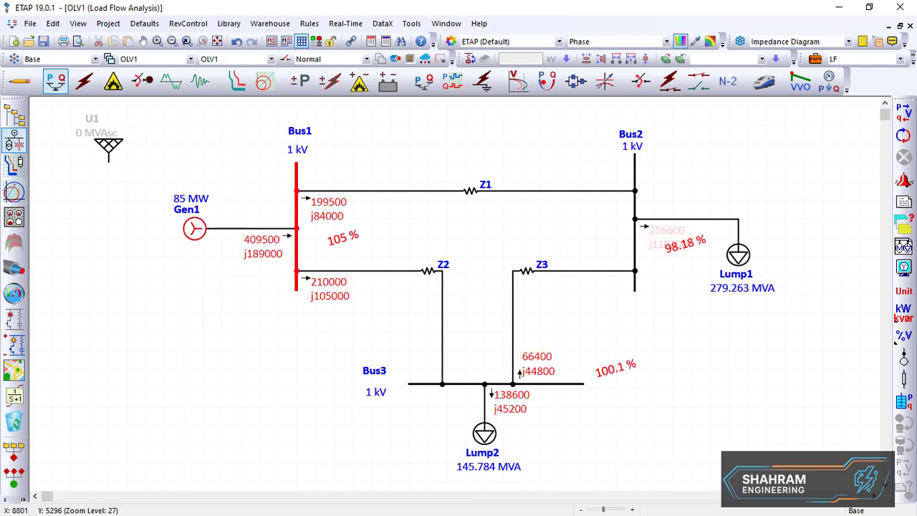
# Move the bus voltage percentage labels beside Bus1, Bus2 and Bus3 for readability
pyautogui.moveTo(330, 241); pyautogui.dragTo(320, 153)
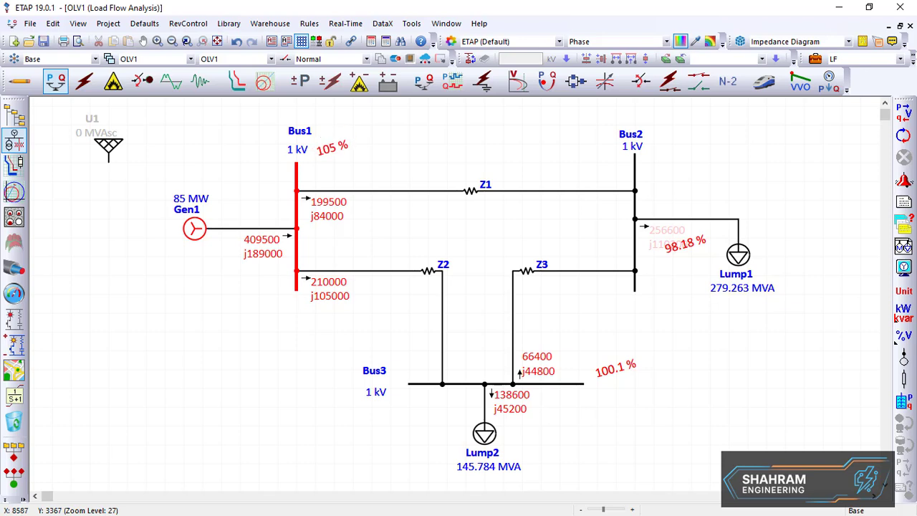
pyautogui.moveTo(681, 244); pyautogui.dragTo(672, 179)
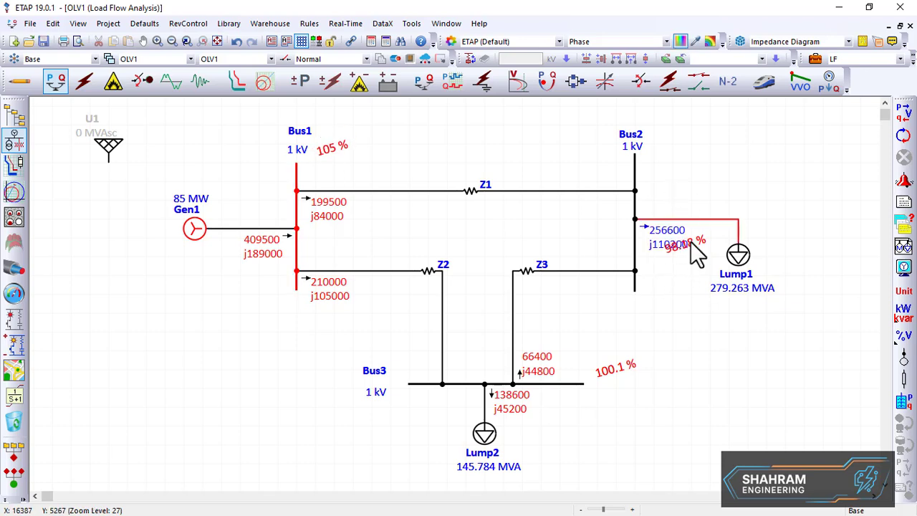
pyautogui.moveTo(689, 240); pyautogui.dragTo(677, 135)
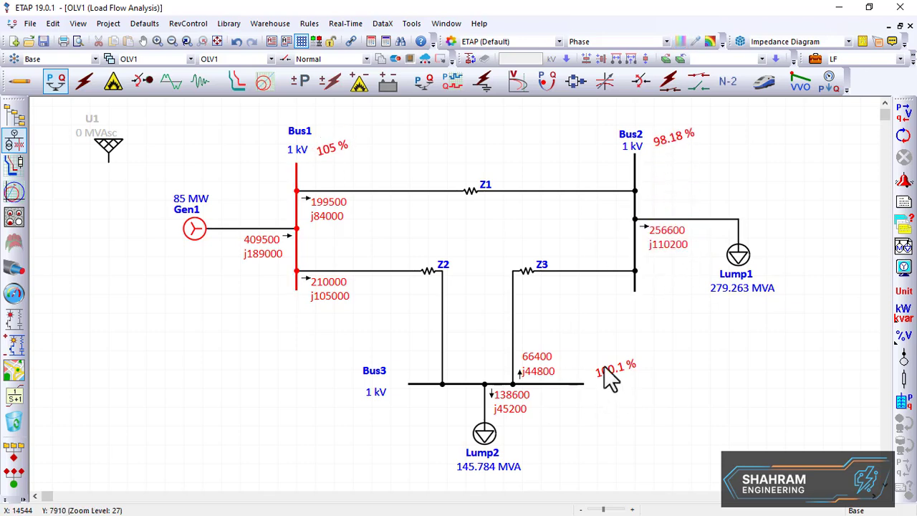
pyautogui.moveTo(609, 371); pyautogui.dragTo(608, 388)
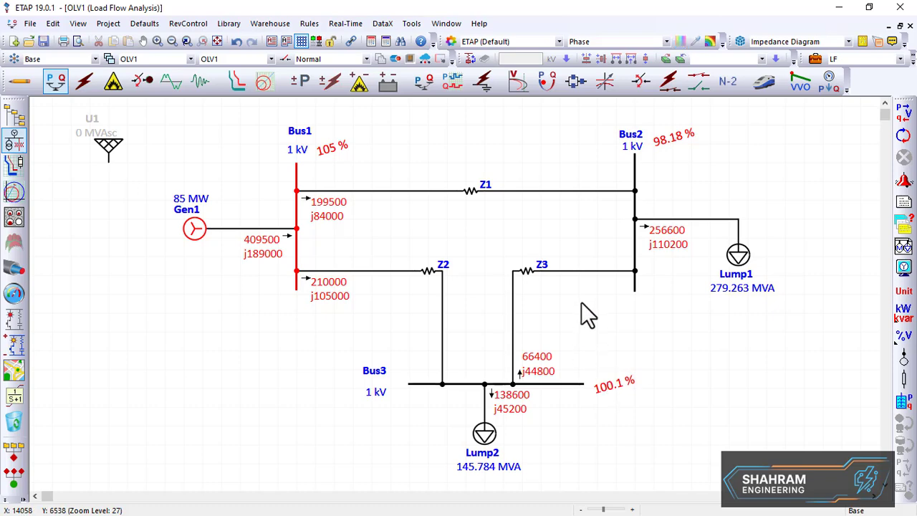
pyautogui.hotkey('alt', 'Tab')
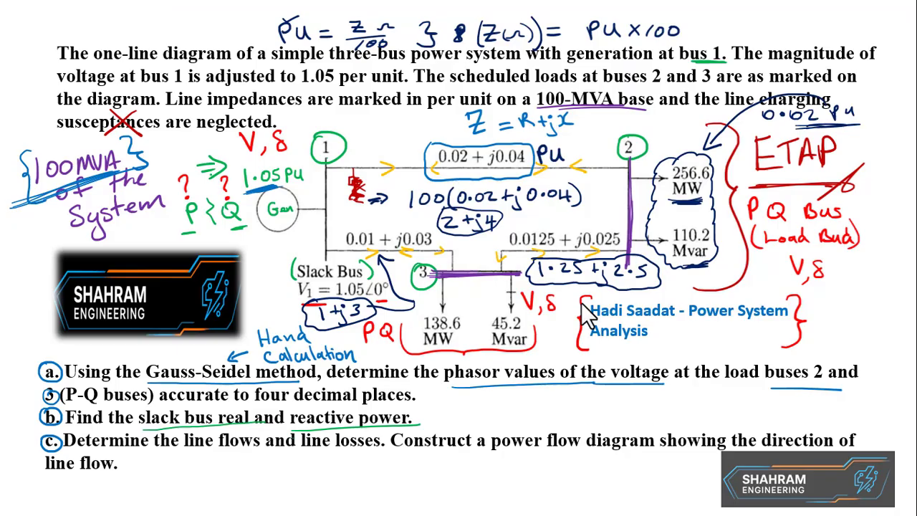
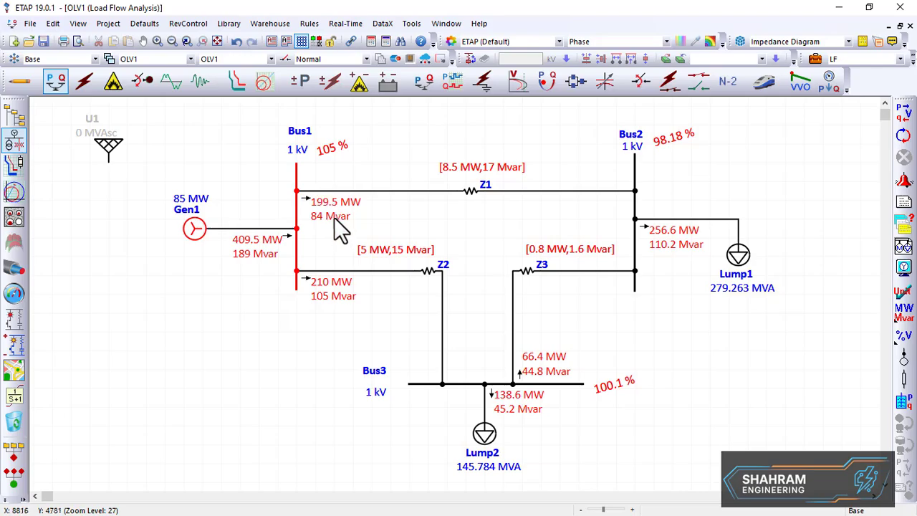
pyautogui.hotkey('alt', 'Tab')
pyautogui.hotkey('alt', 'Tab')
# Compare the load flow results on the one-line diagram with the textbook solution diagram on the slides
pyautogui.hotkey('alt', 'Tab')
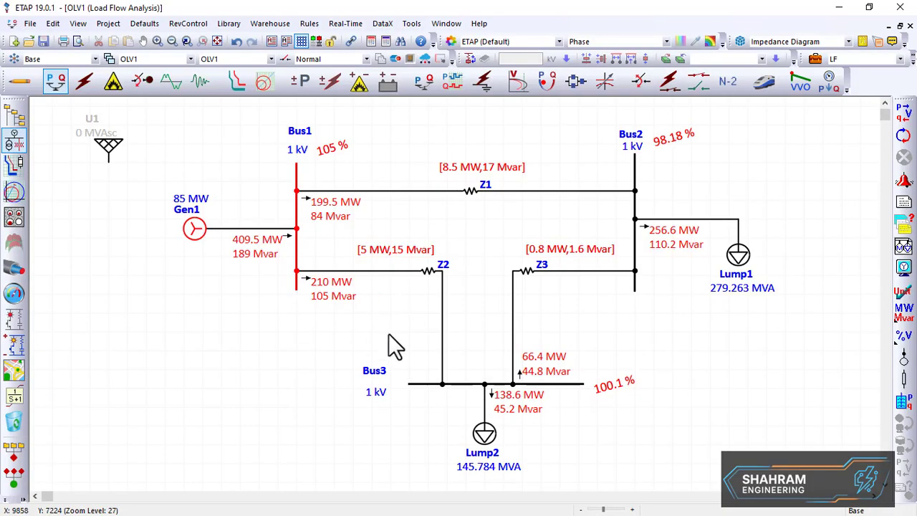
pyautogui.hotkey('alt', 'Tab')
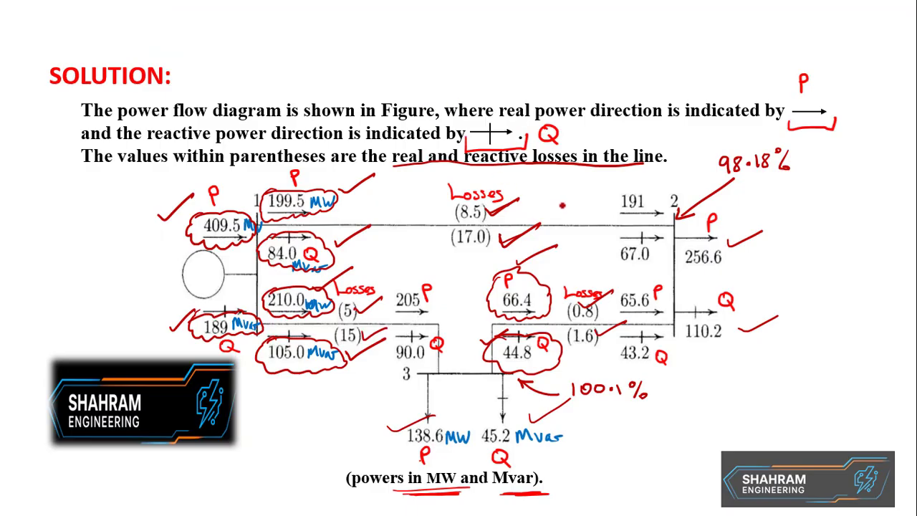
pyautogui.hotkey('alt', 'Tab')
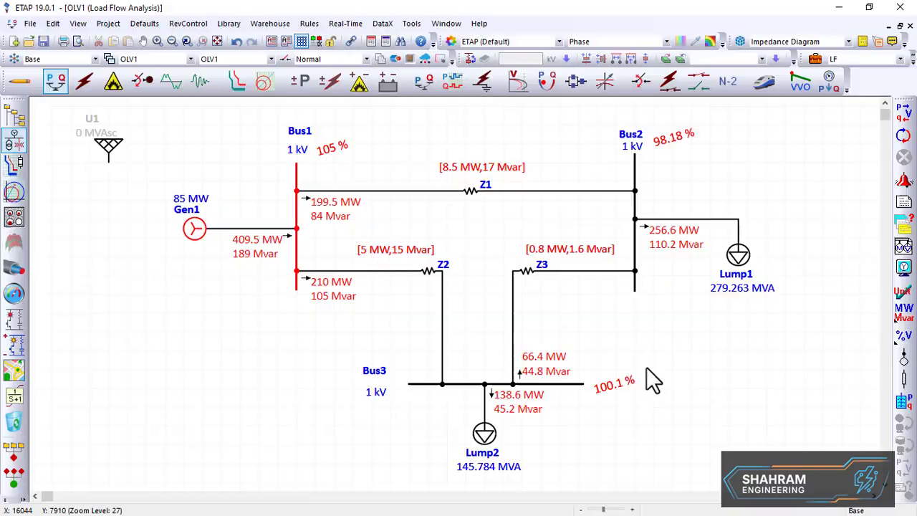
pyautogui.hotkey('alt', 'Tab')
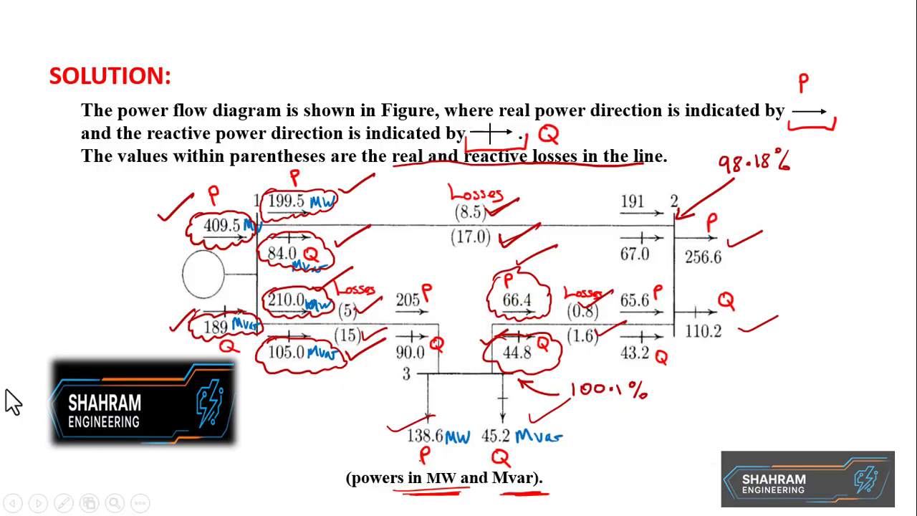
# Go back to the problem slide, mark crosses beside the Hand calculation note, and return to the diagram
pyautogui.press('Left')
pyautogui.moveTo(175, 356)
pyautogui.mouseDown()
pyautogui.moveTo(140, 370)
pyautogui.moveTo(171, 382)
pyautogui.moveTo(244, 380)
pyautogui.moveTo(301, 378)
pyautogui.moveTo(319, 365)
pyautogui.moveTo(224, 364)
pyautogui.moveTo(177, 351)
pyautogui.mouseUp()
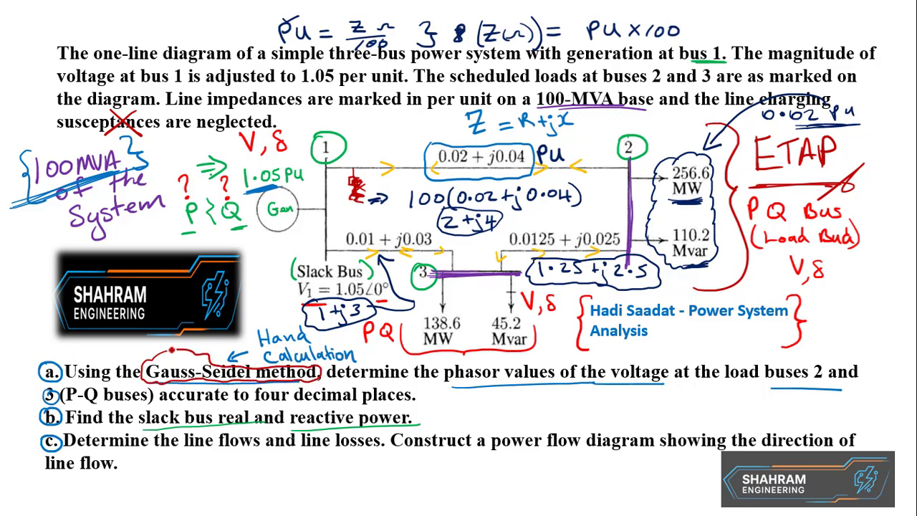
pyautogui.moveTo(244, 331)
pyautogui.mouseDown()
pyautogui.moveTo(255, 343)
pyautogui.moveTo(244, 343)
pyautogui.mouseUp()
pyautogui.moveTo(361, 345); pyautogui.dragTo(378, 359)
pyautogui.moveTo(378, 345); pyautogui.dragTo(362, 360)
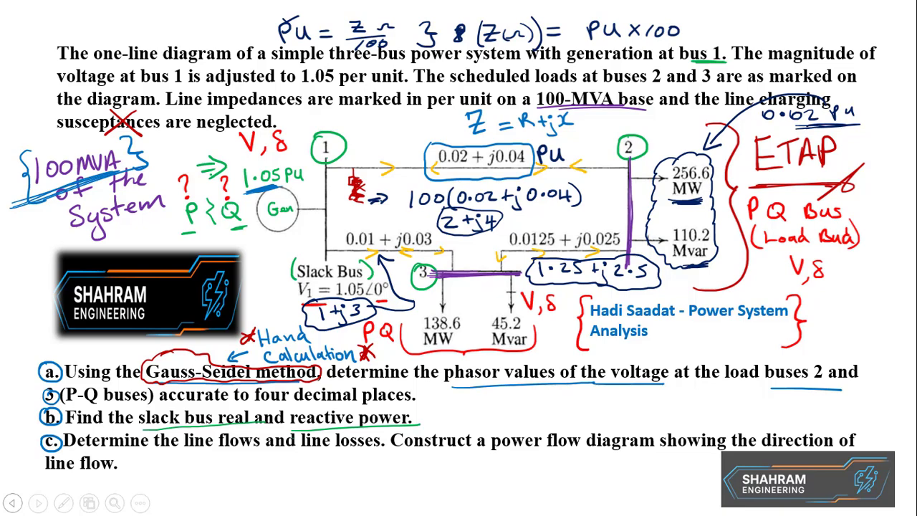
pyautogui.hotkey('alt', 'Tab')
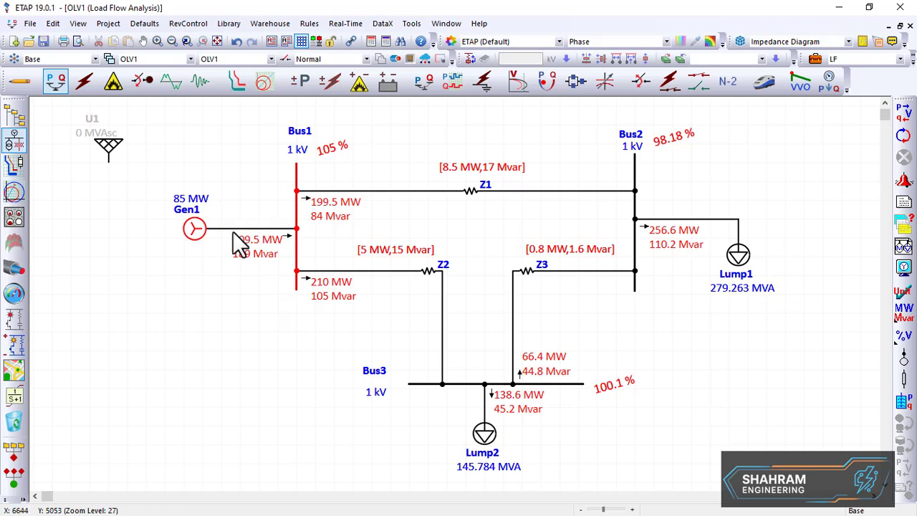
# Move power grid U1 beside Bus1 and delete the line connecting Gen1 to Bus1
pyautogui.moveTo(111, 161); pyautogui.dragTo(219, 165)
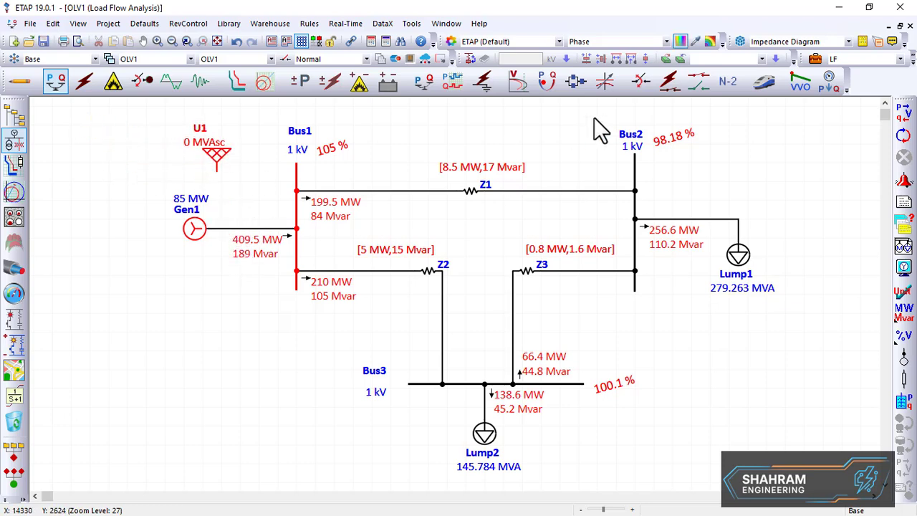
pyautogui.click(22, 84)
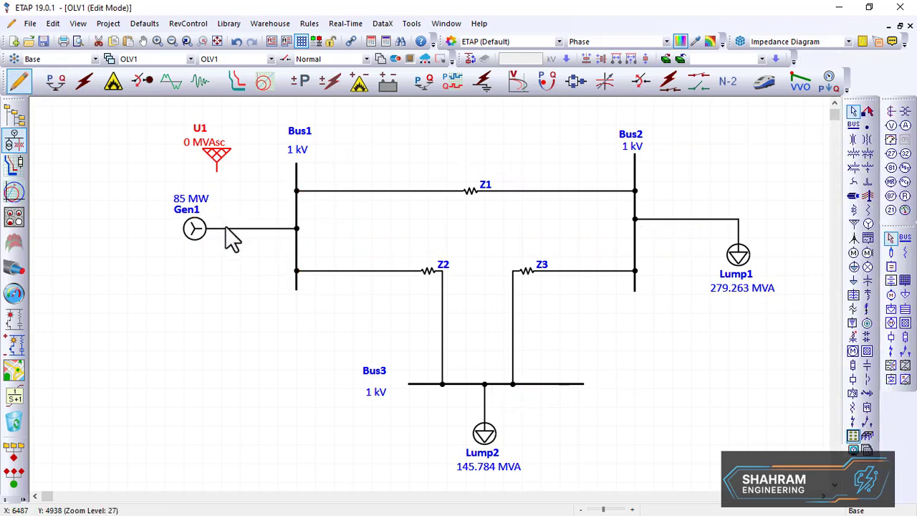
pyautogui.click(226, 229)
pyautogui.press('Delete')
# Move Gen1 further left and take it out of service
pyautogui.click(194, 230)
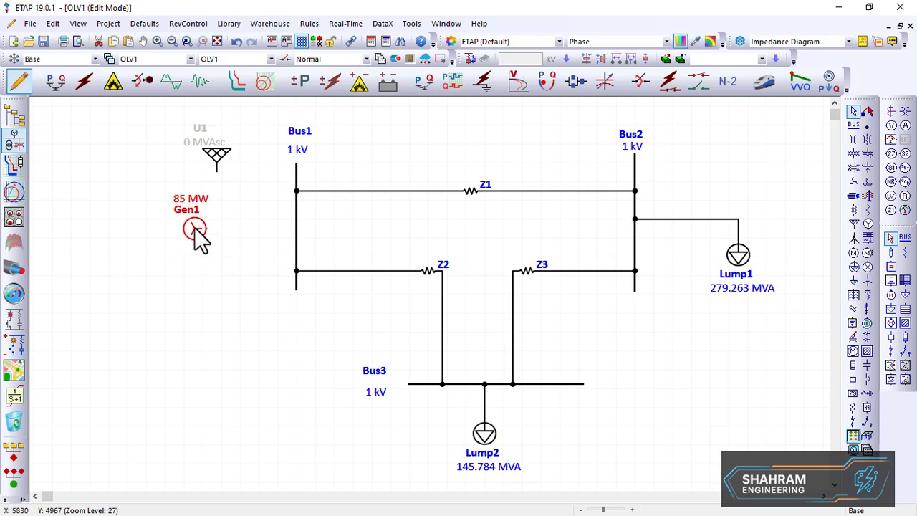
pyautogui.moveTo(194, 228); pyautogui.dragTo(143, 218)
pyautogui.rightClick(143, 221)
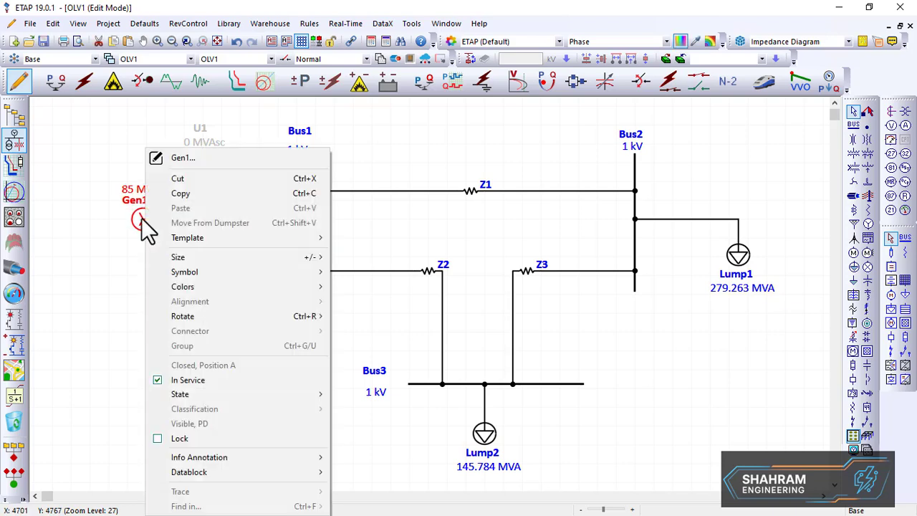
pyautogui.click(188, 380)
# Put power grid U1 in service and connect it to Bus1
pyautogui.rightClick(215, 161)
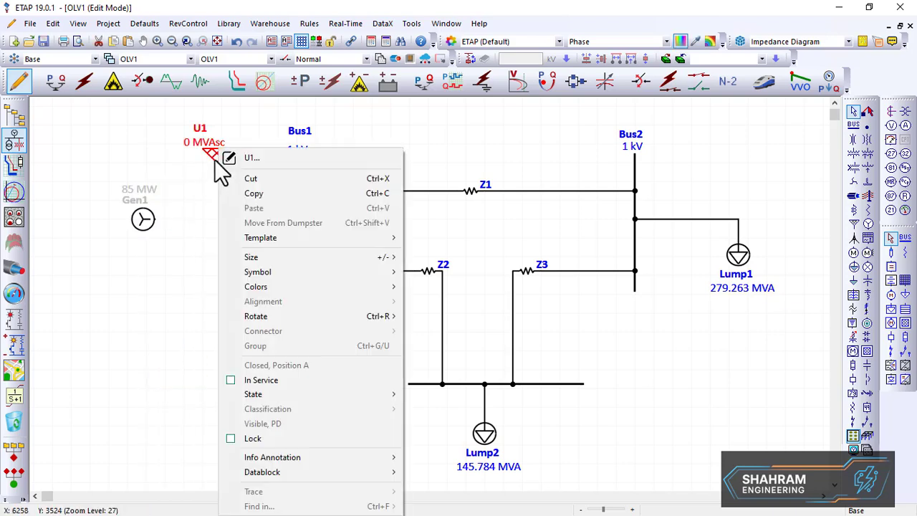
pyautogui.click(271, 377)
pyautogui.moveTo(221, 174); pyautogui.dragTo(294, 226)
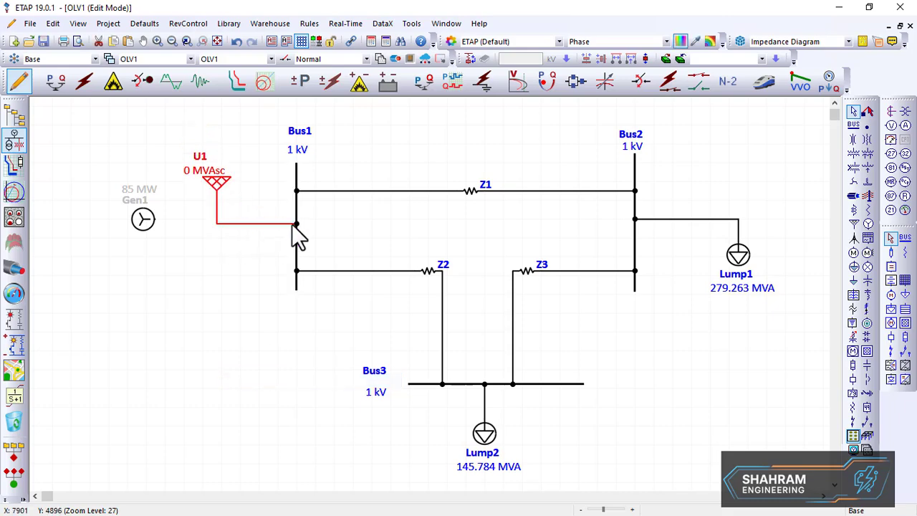
# Open the U1 power grid editor and set its rated voltage to 1.05 kV
pyautogui.doubleClick(215, 183)
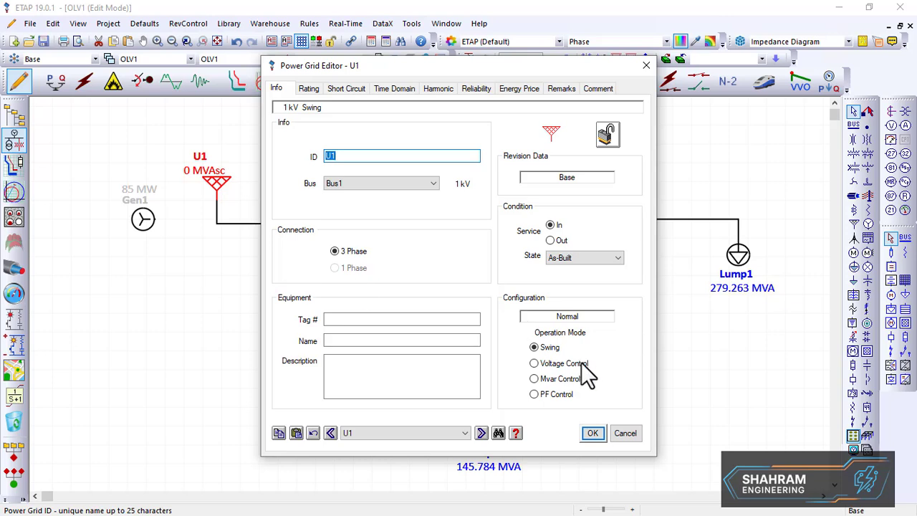
pyautogui.click(305, 89)
pyautogui.click(399, 130)
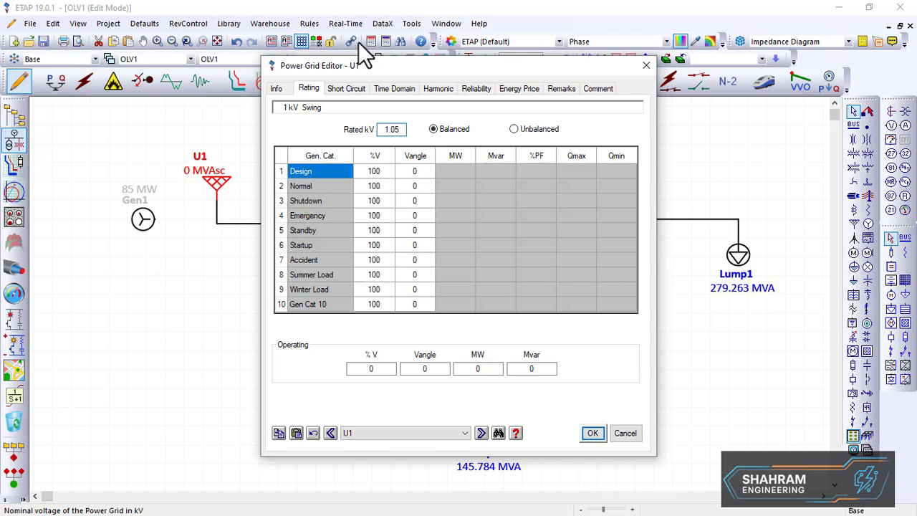
pyautogui.click(344, 88)
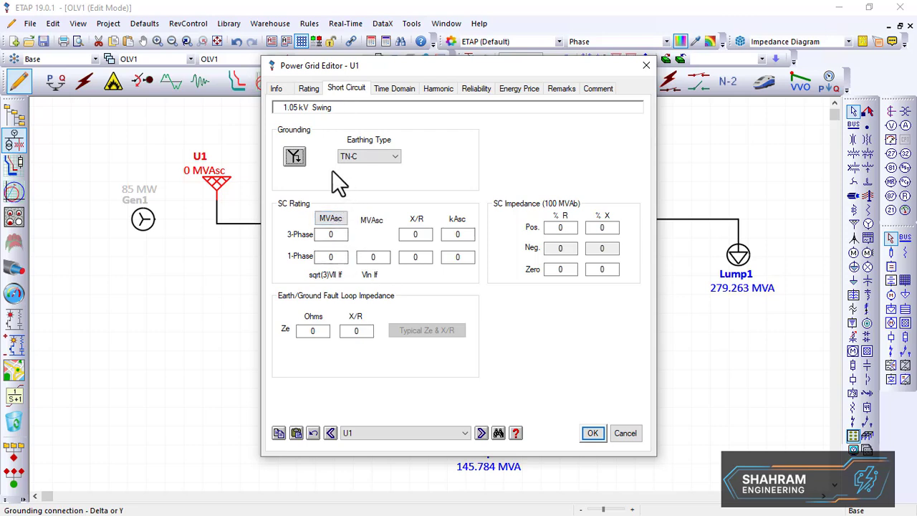
pyautogui.click(277, 89)
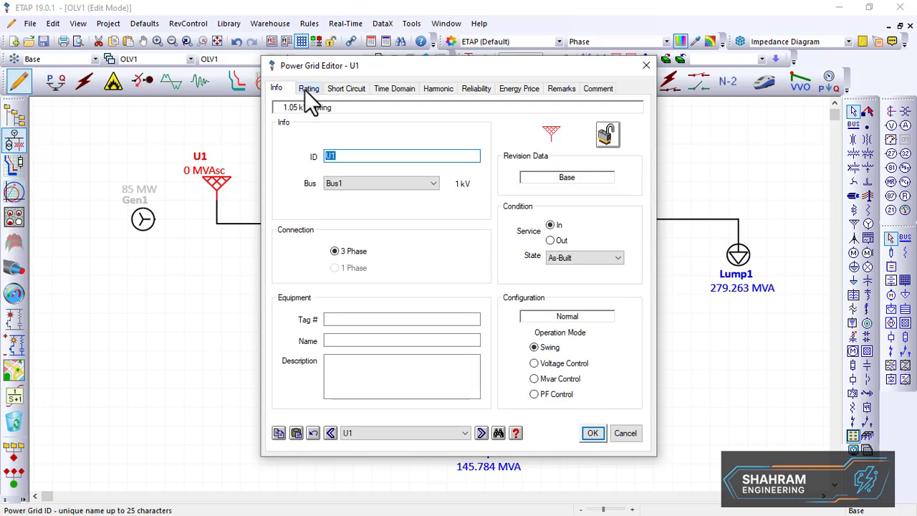
pyautogui.click(308, 89)
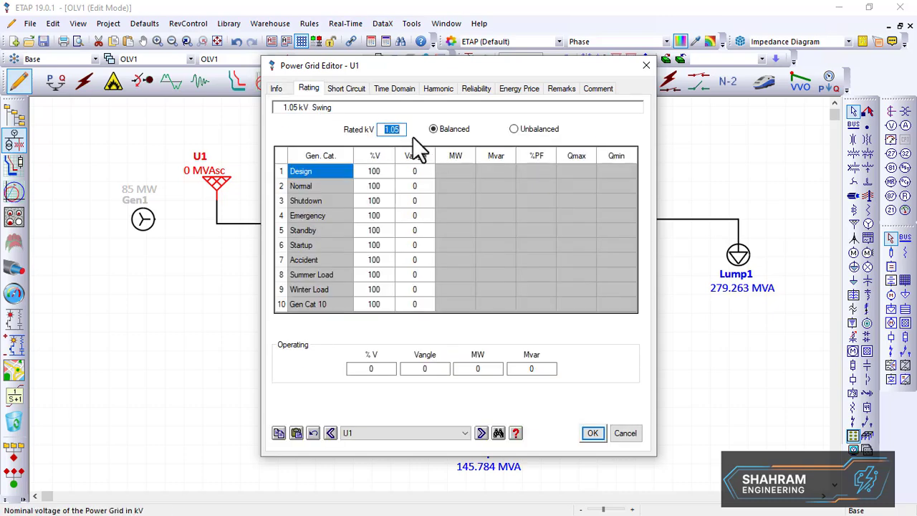
# Set U1's short-circuit grounding to delta, 3-phase rating to 100 MVAsc and X/R to 15, then confirm
pyautogui.click(348, 89)
pyautogui.click(295, 159)
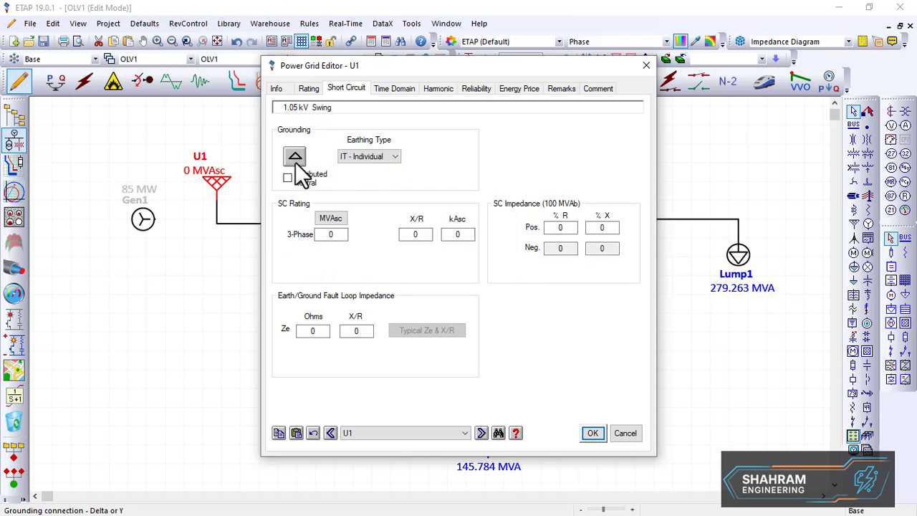
pyautogui.doubleClick(330, 234)
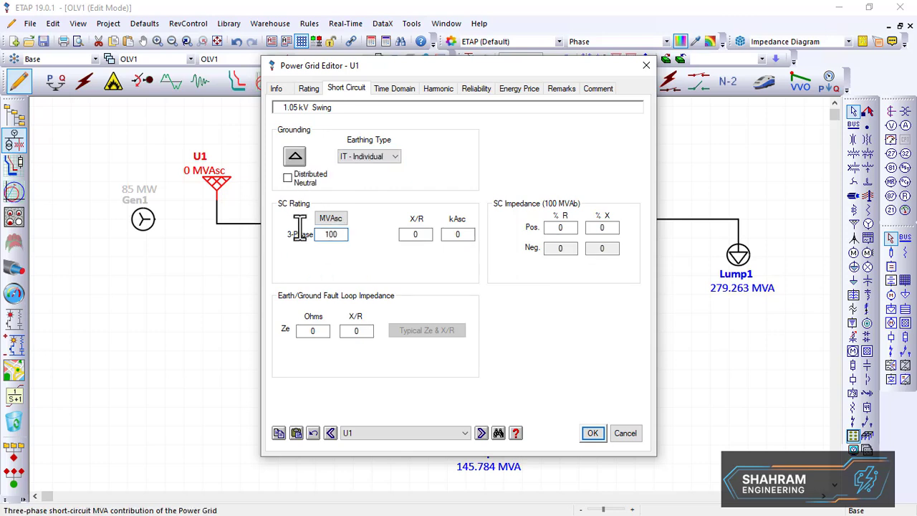
pyautogui.click(362, 245)
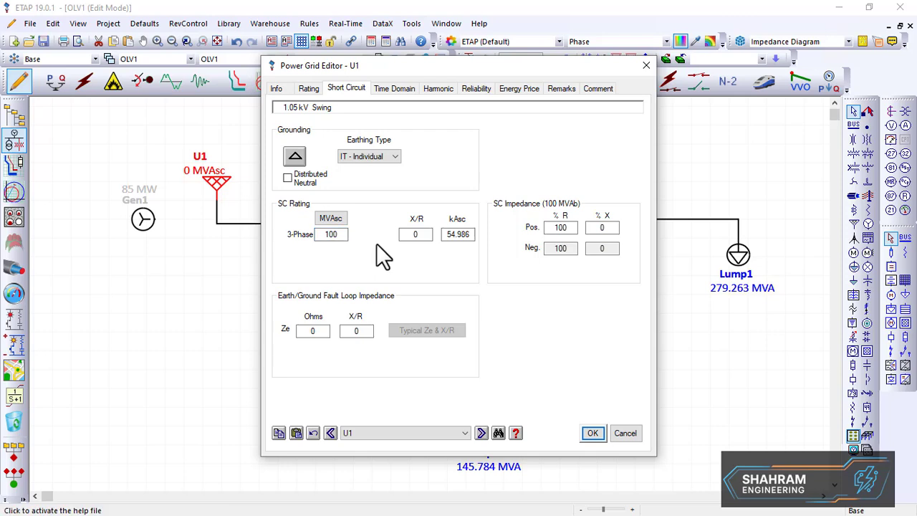
pyautogui.doubleClick(426, 235)
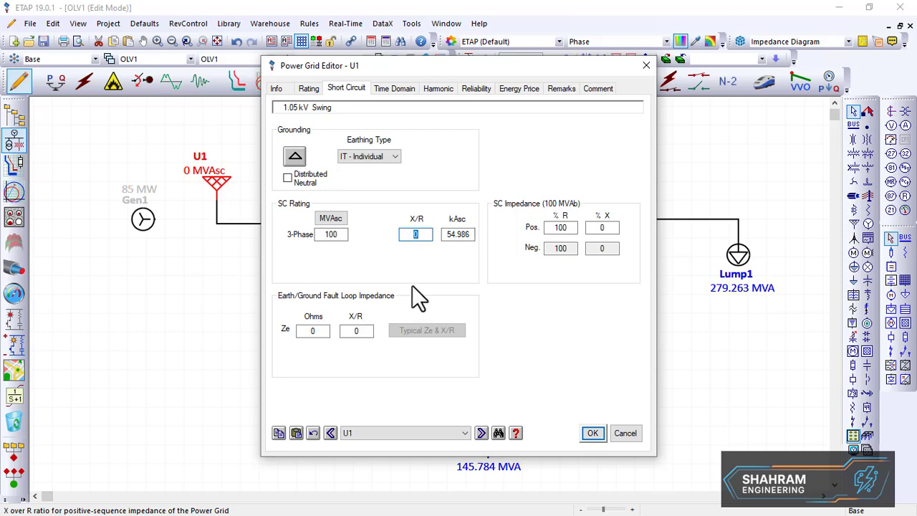
pyautogui.write('15')
pyautogui.click(593, 433)
# Rerun the load flow analysis with U1 as the swing source
pyautogui.click(251, 318)
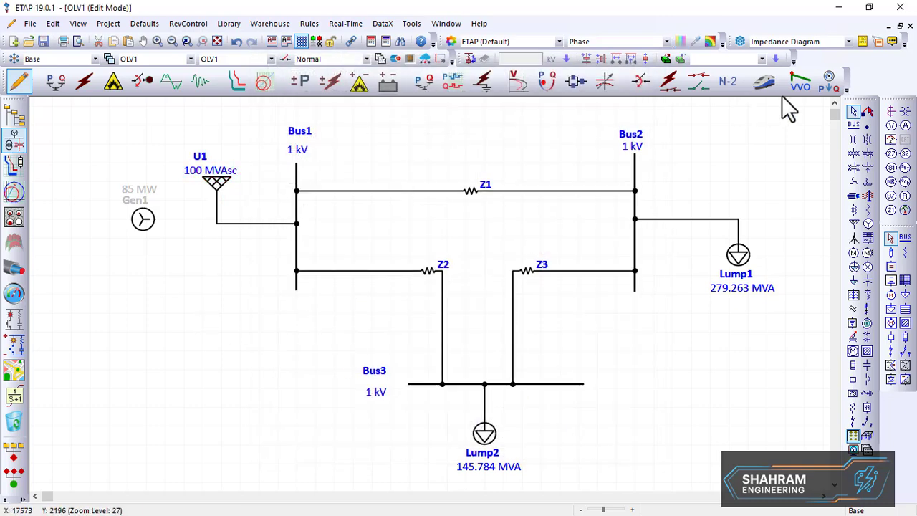
pyautogui.click(56, 81)
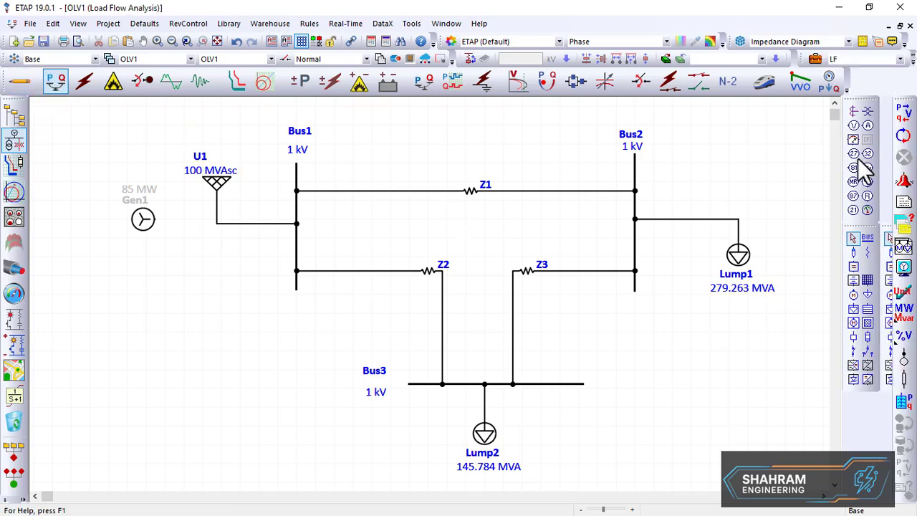
pyautogui.click(902, 113)
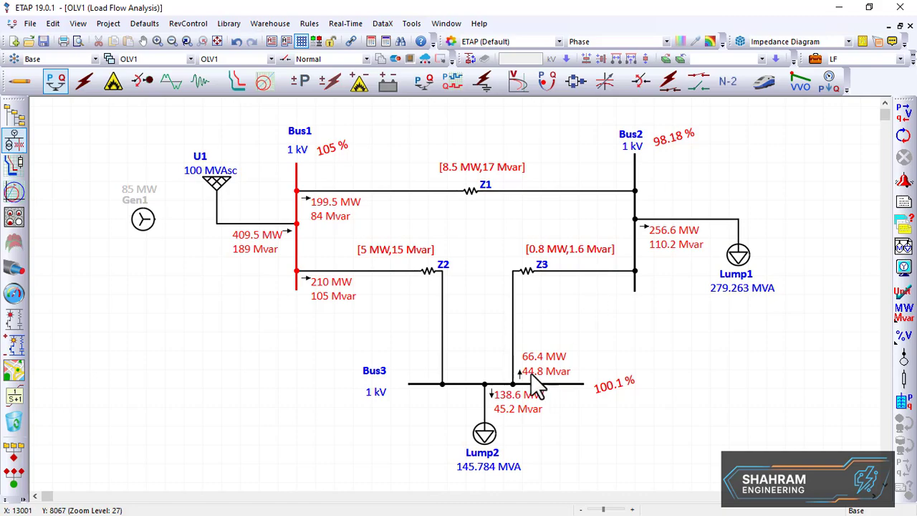
# Compare the new load flow results with the textbook solution diagram
pyautogui.hotkey('alt', 'Tab')
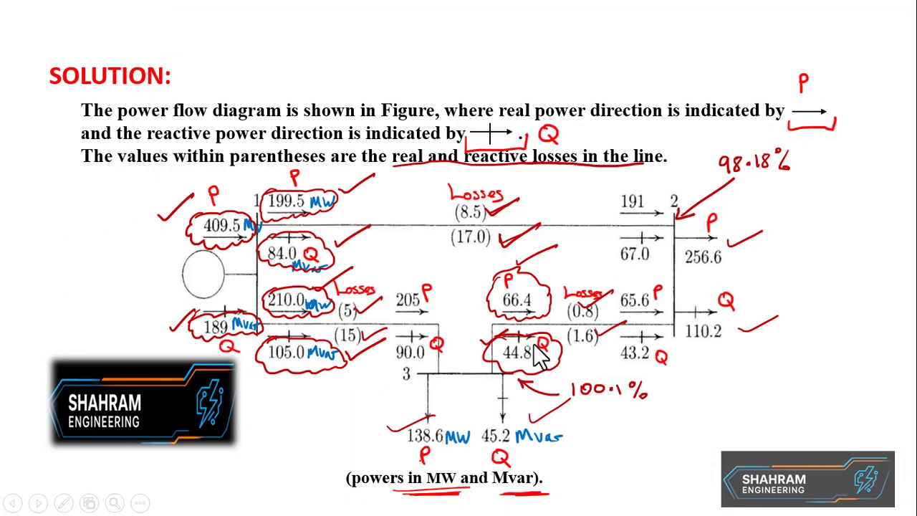
pyautogui.hotkey('alt', 'Tab')
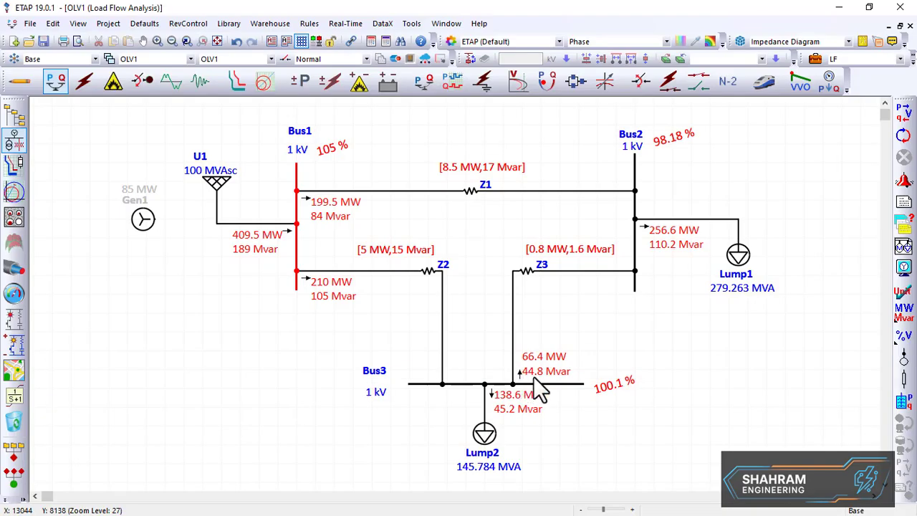
pyautogui.hotkey('alt', 'Tab')
pyautogui.hotkey('alt', 'Tab')
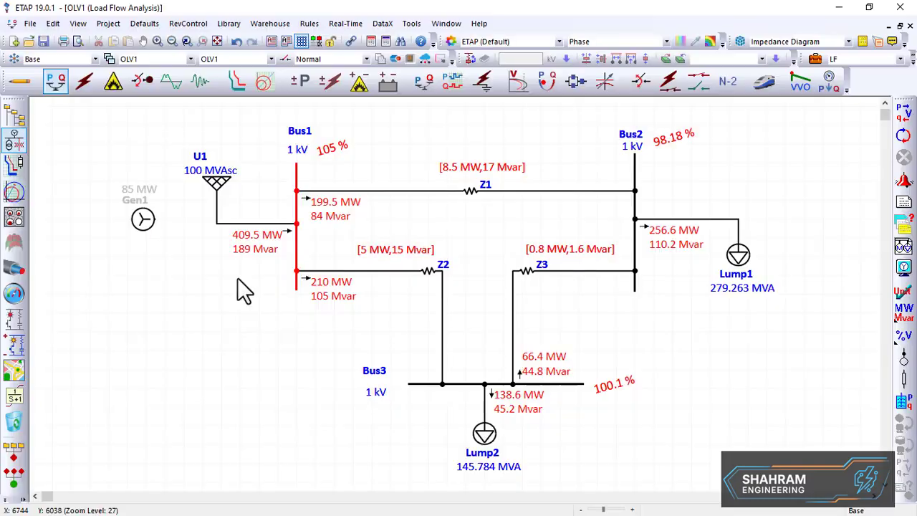
# Move U1 slightly left and drag Gen1 down below Bus3
pyautogui.moveTo(143, 219); pyautogui.dragTo(129, 366)
pyautogui.moveTo(221, 194); pyautogui.dragTo(184, 188)
pyautogui.moveTo(133, 365); pyautogui.dragTo(379, 454)
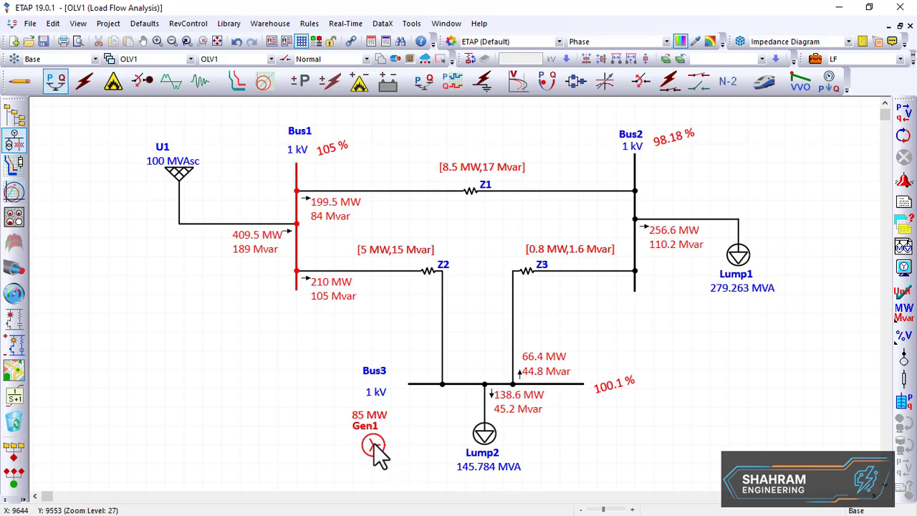
# Nudge Gen1 beside Lump2 and put it back in service
pyautogui.moveTo(379, 455); pyautogui.dragTo(413, 463)
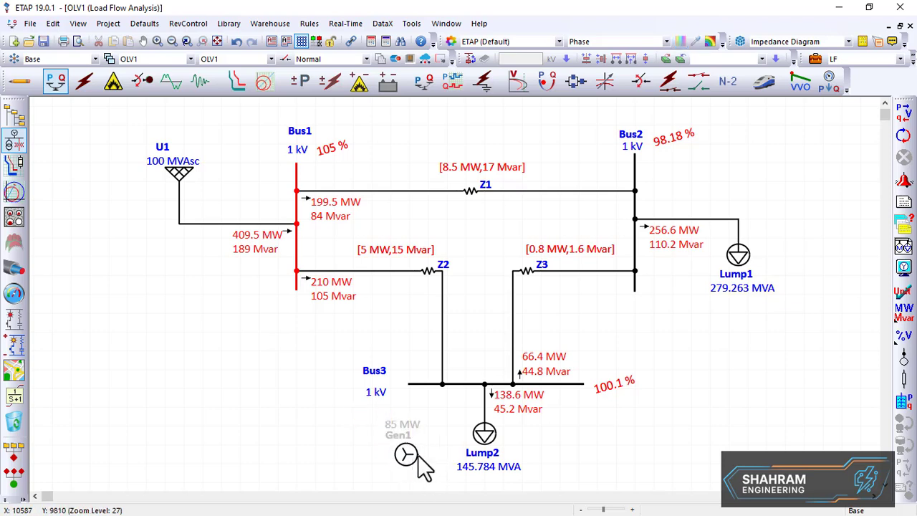
pyautogui.rightClick(415, 455)
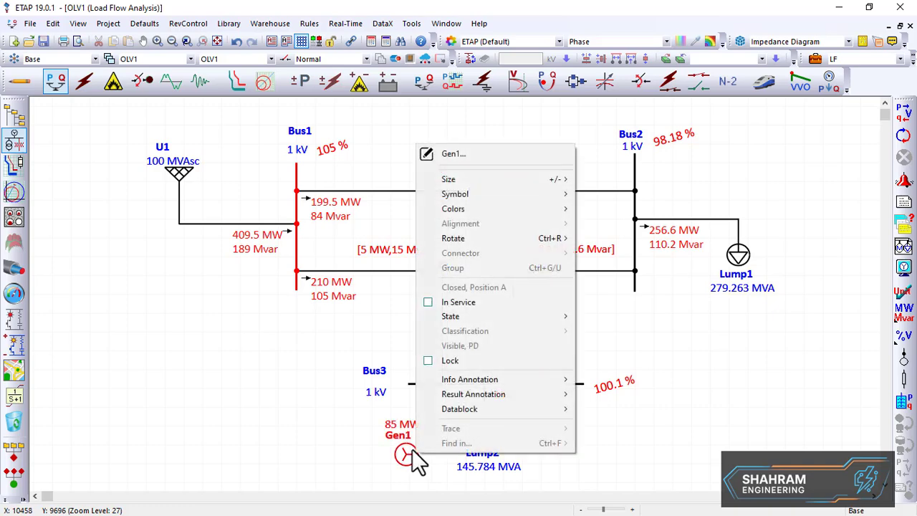
pyautogui.click(447, 302)
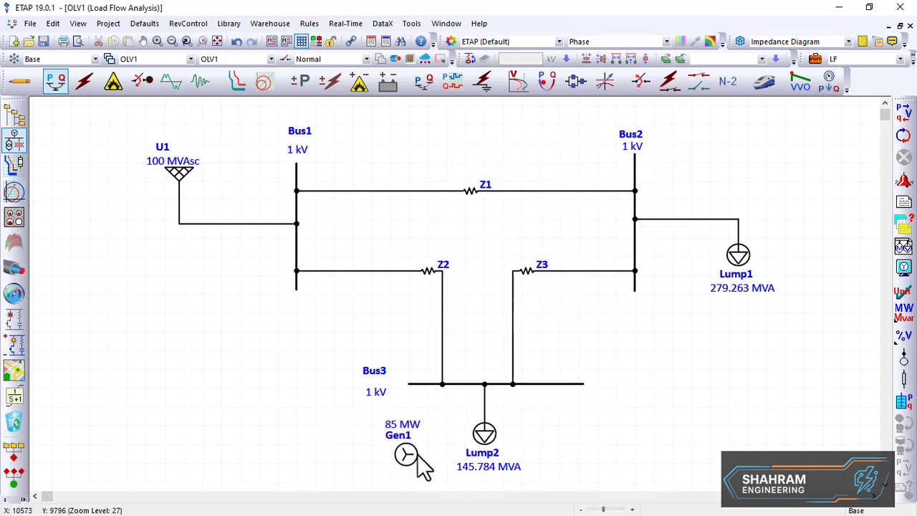
# Connect Gen1 to Bus3 and delete that connection again
pyautogui.click(21, 82)
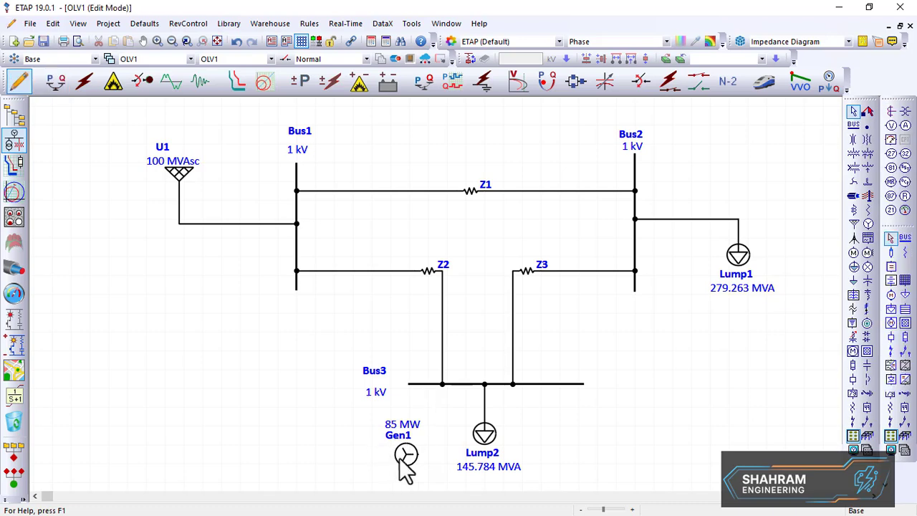
pyautogui.moveTo(420, 454)
pyautogui.mouseDown()
pyautogui.moveTo(451, 406)
pyautogui.moveTo(430, 384)
pyautogui.mouseUp()
pyautogui.moveTo(410, 458)
pyautogui.mouseDown()
pyautogui.moveTo(404, 463)
pyautogui.moveTo(419, 463)
pyautogui.mouseUp()
pyautogui.click(455, 421)
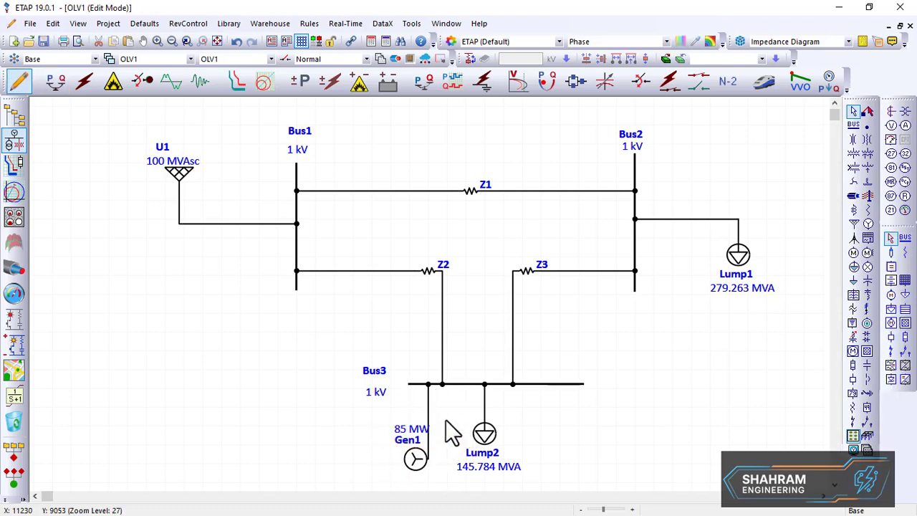
pyautogui.click(429, 429)
pyautogui.press('Delete')
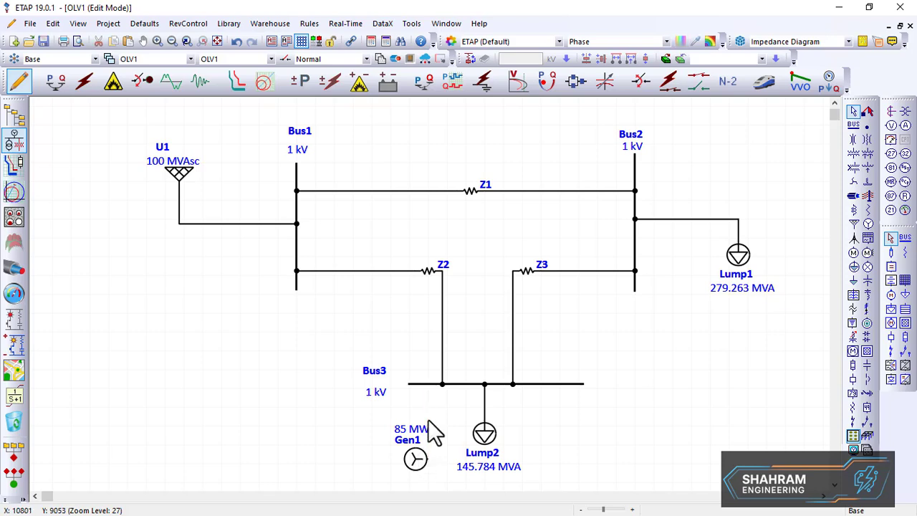
# Move Gen1 back to the left of Bus1, below U1
pyautogui.moveTo(415, 456); pyautogui.dragTo(186, 301)
pyautogui.click(221, 314)
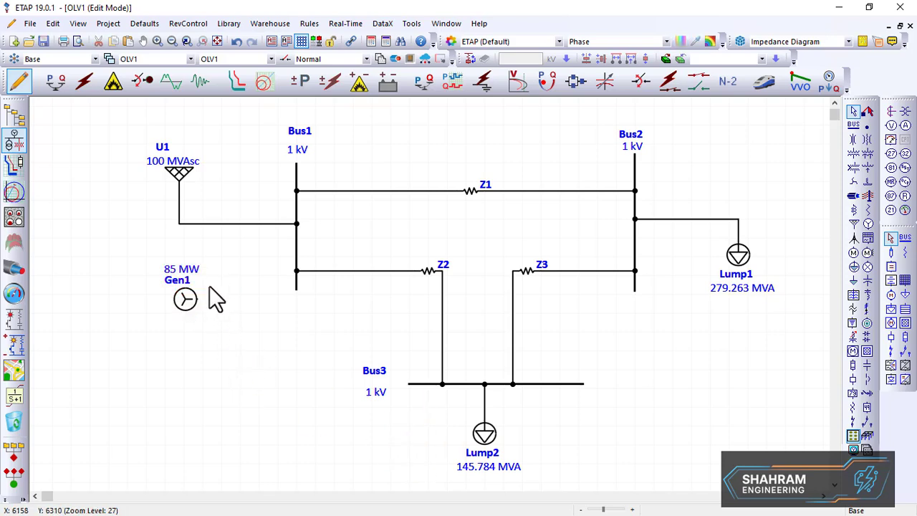